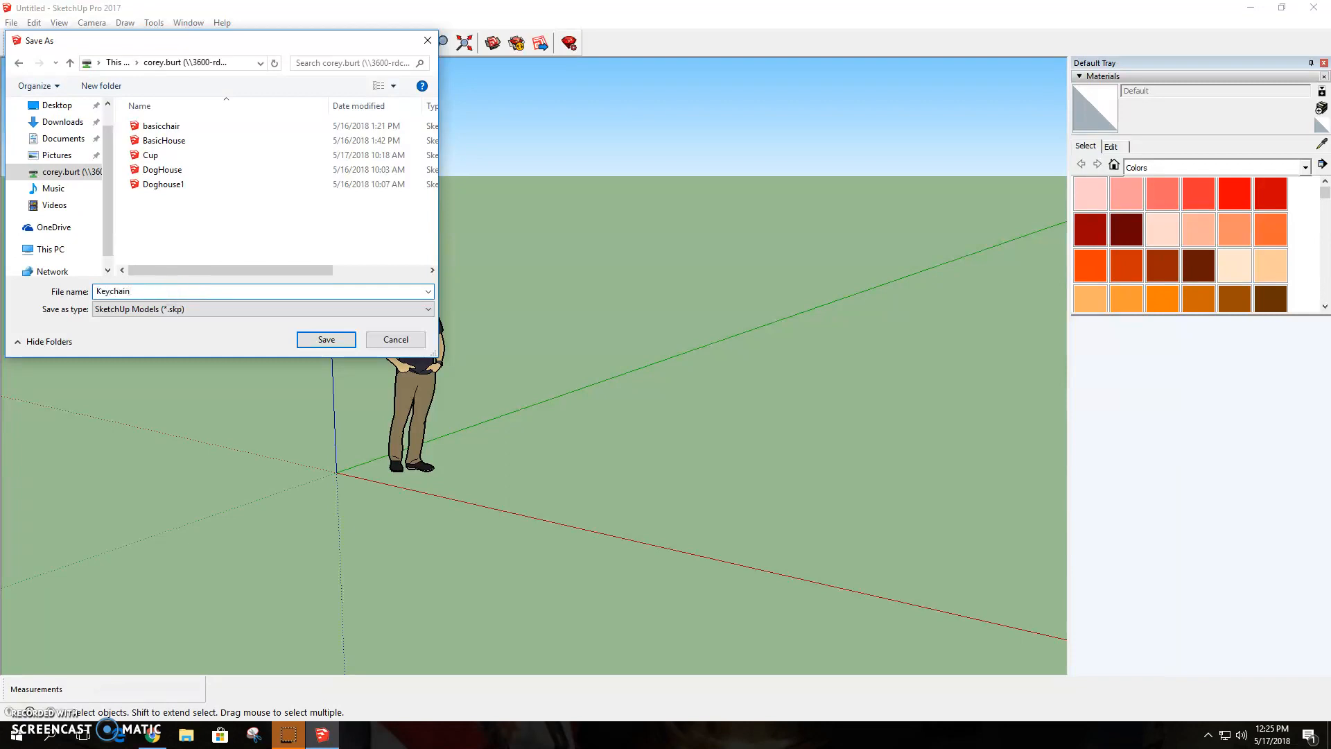
# Step: Save the model as Keychain and delete the default human figure
pyautogui.click(345, 338)
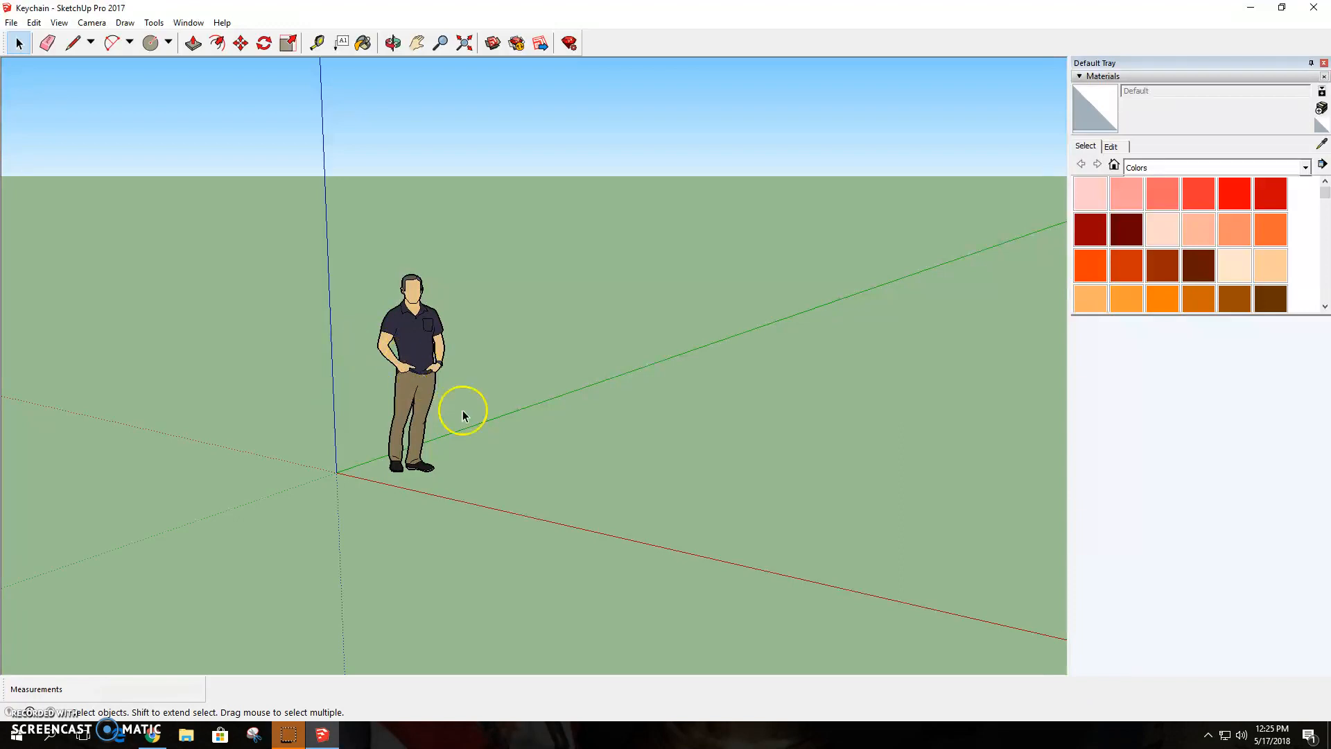
pyautogui.click(409, 336)
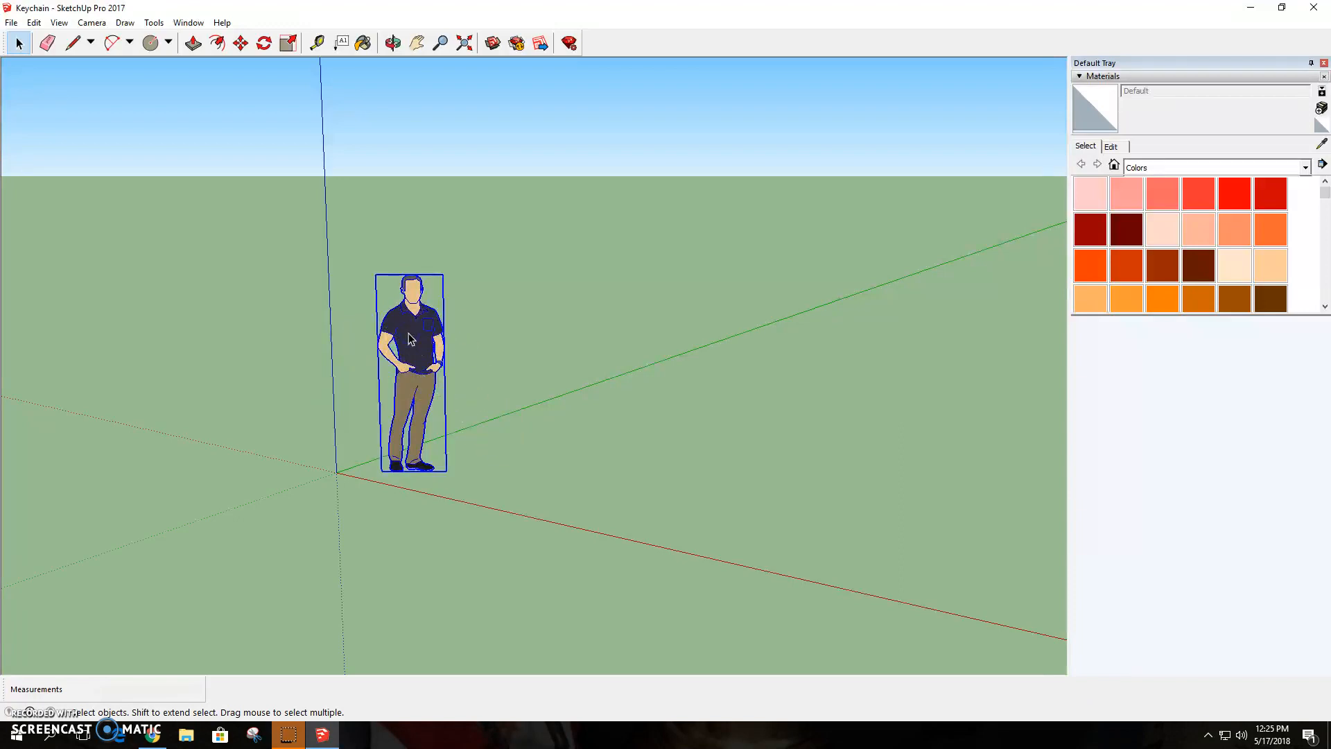
pyautogui.press('Delete')
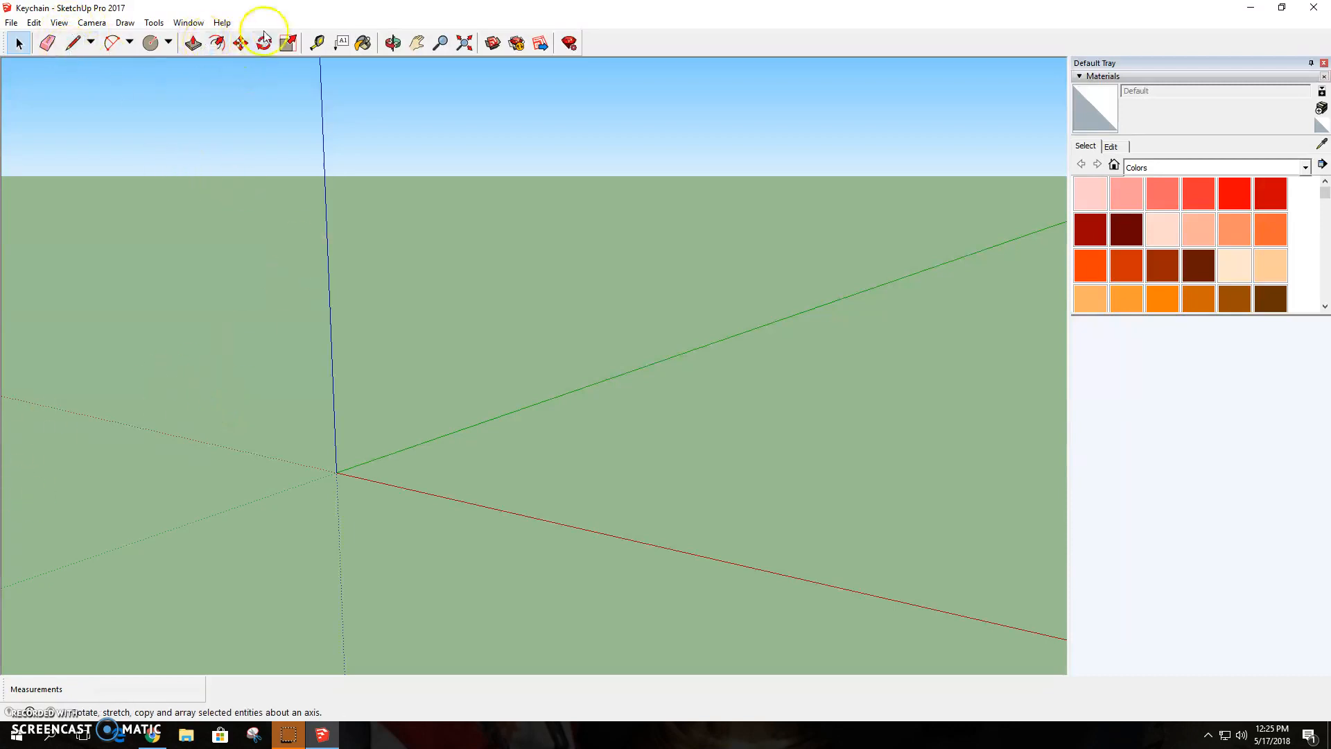
pyautogui.click(169, 43)
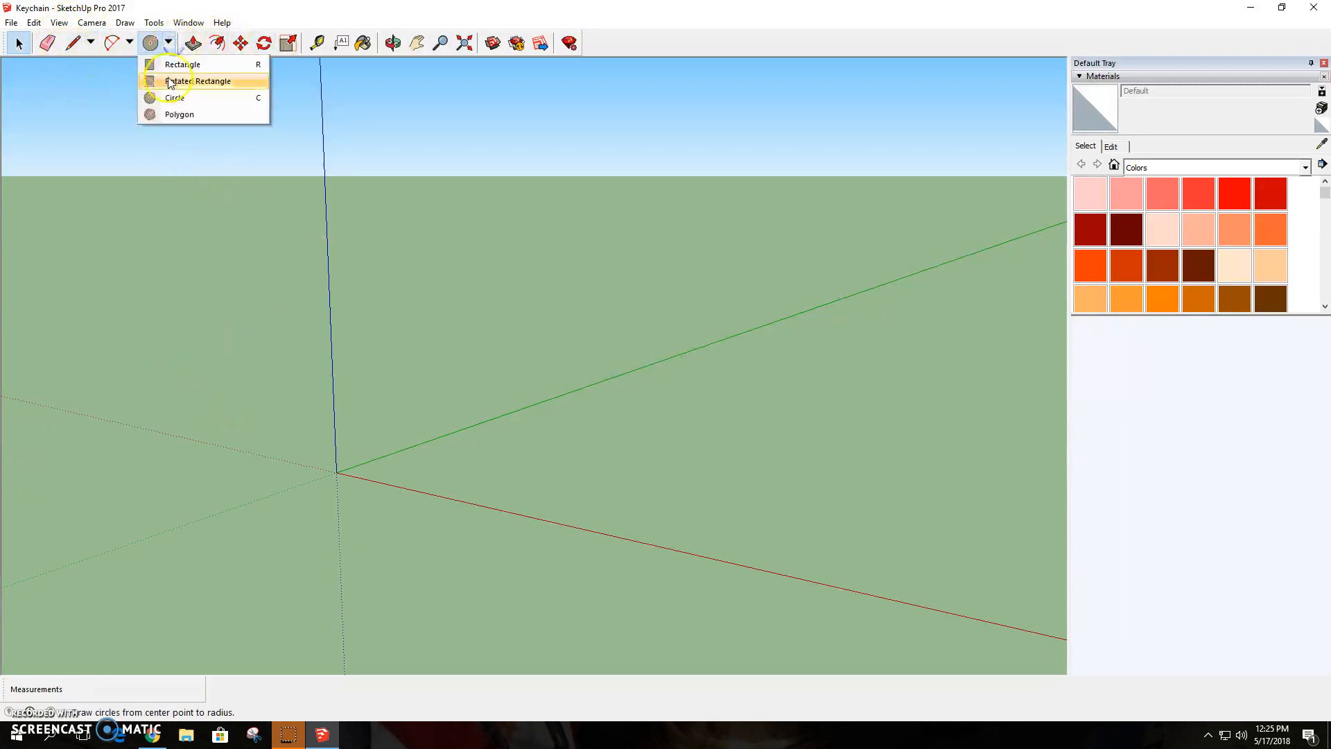
pyautogui.click(179, 63)
pyautogui.click(337, 472)
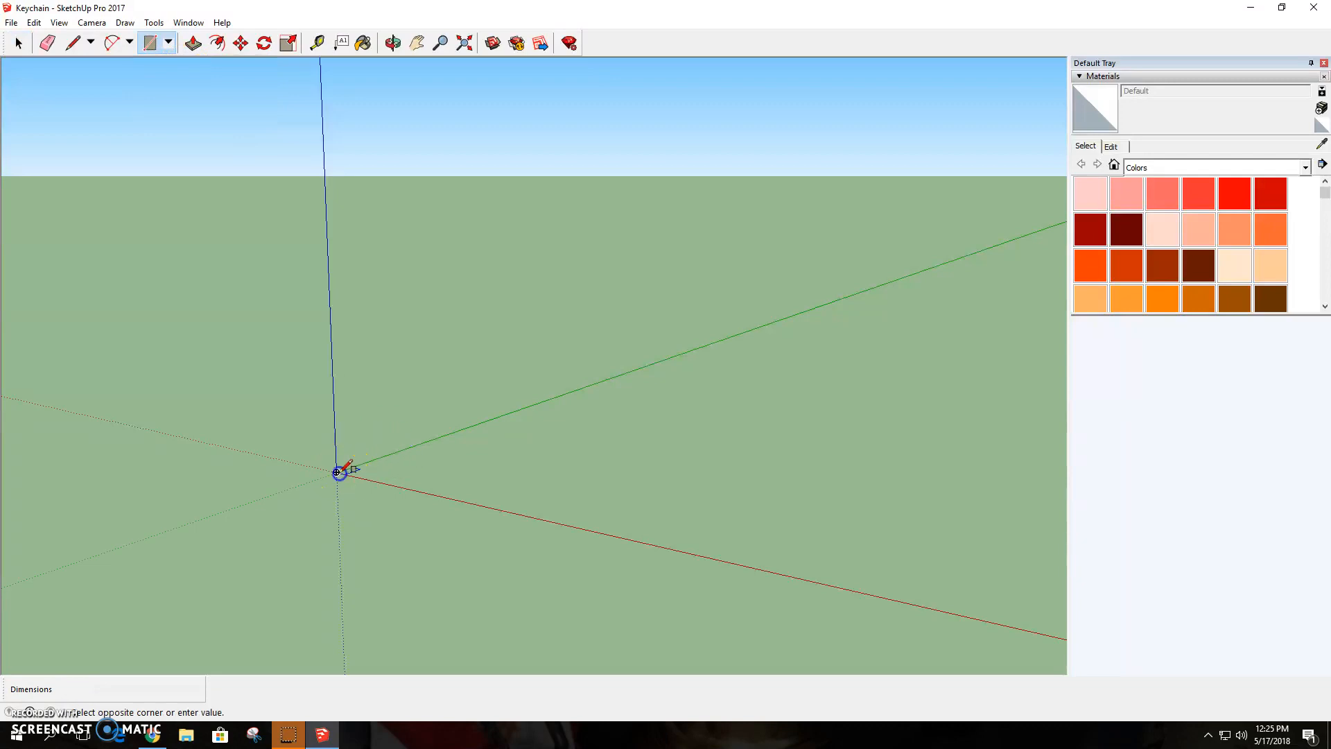
pyautogui.click(605, 413)
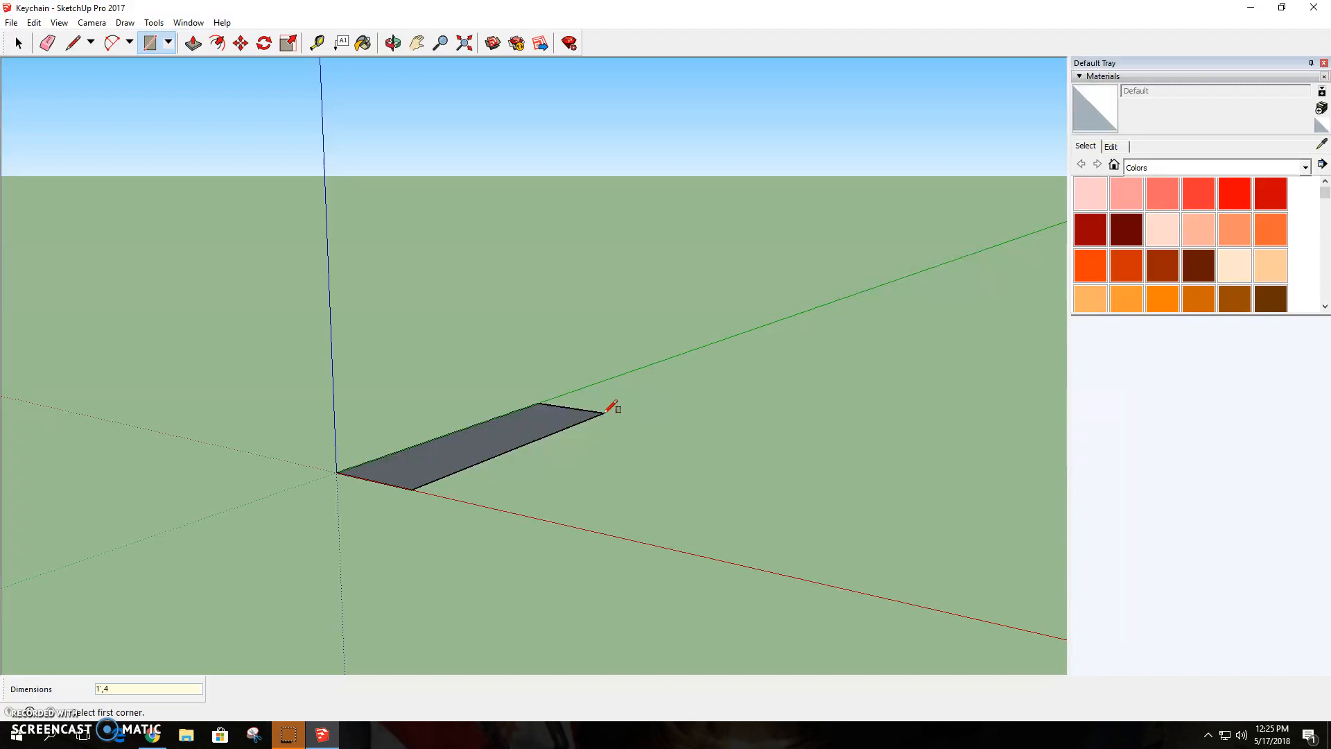
pyautogui.hotkey('ctrl', 'z')
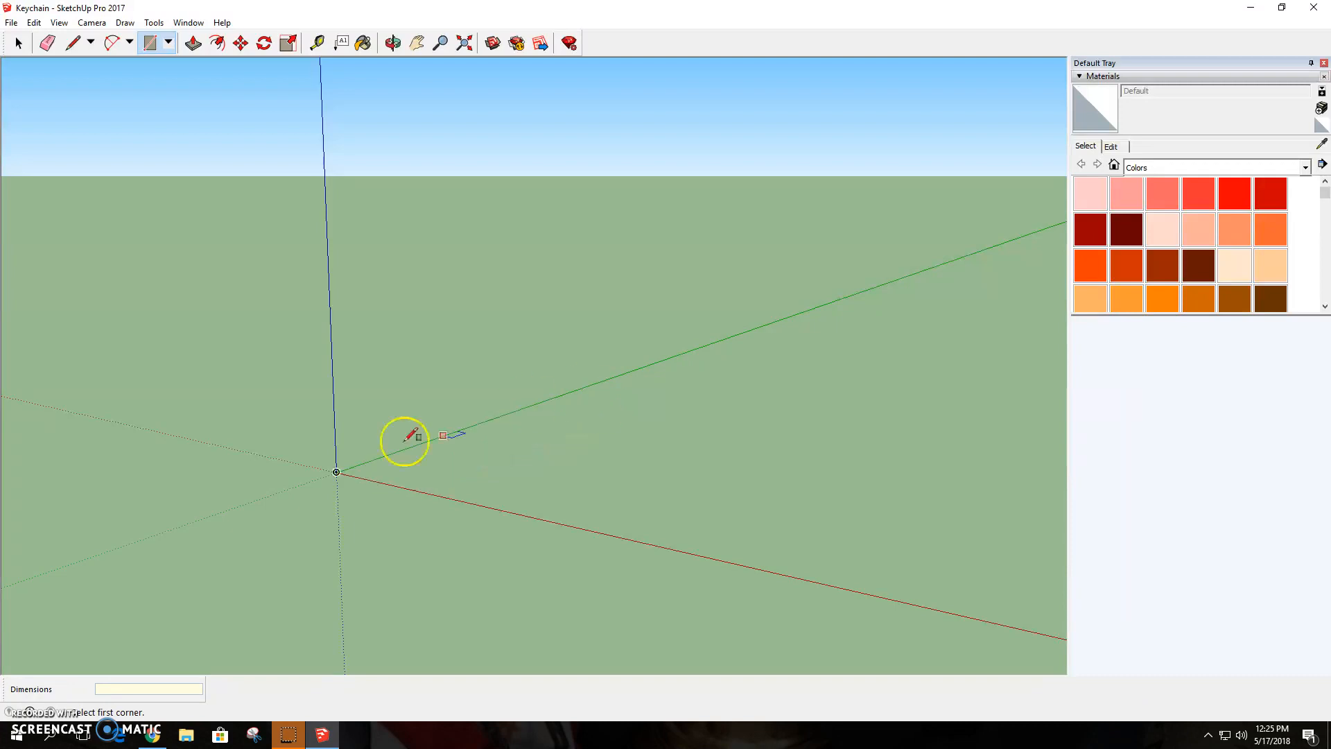
# Step: Draw a 1" by 4" rectangle on the ground plane starting at the origin
pyautogui.click(337, 472)
pyautogui.click(632, 417)
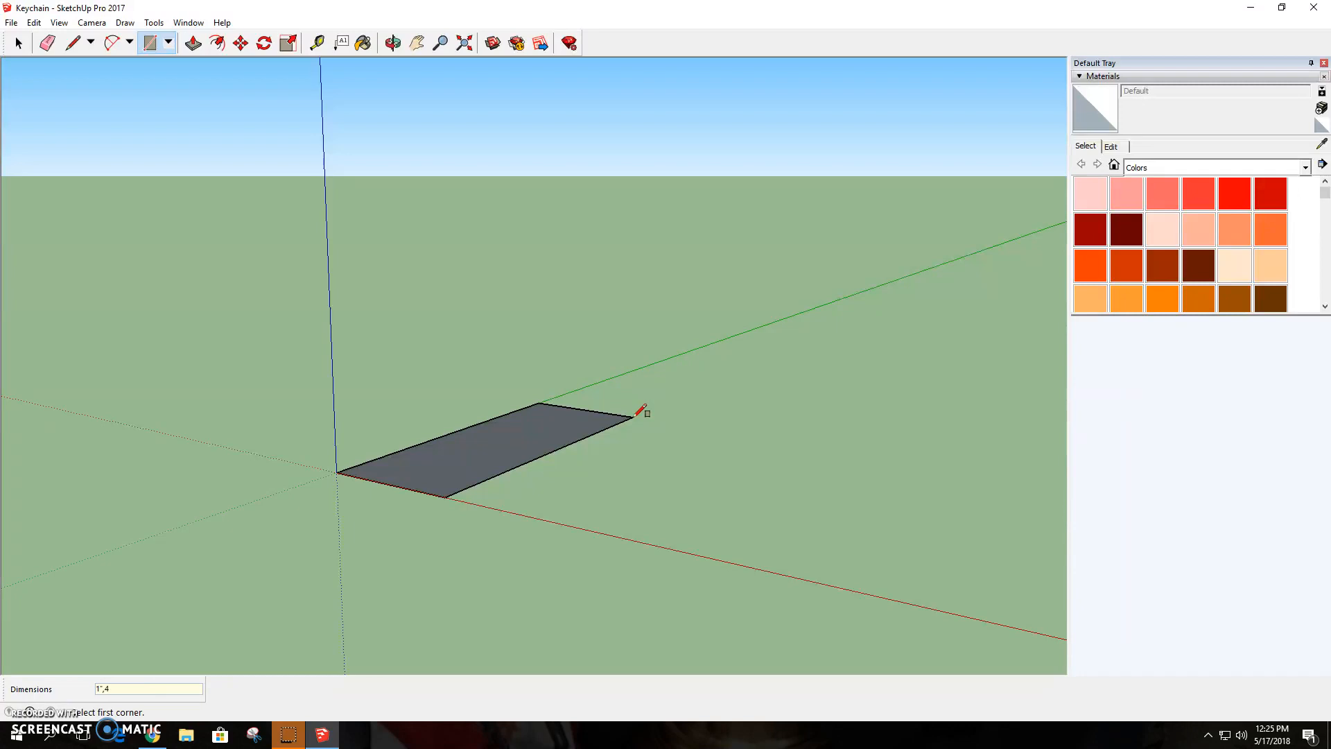
pyautogui.hotkey('ctrl', 'z')
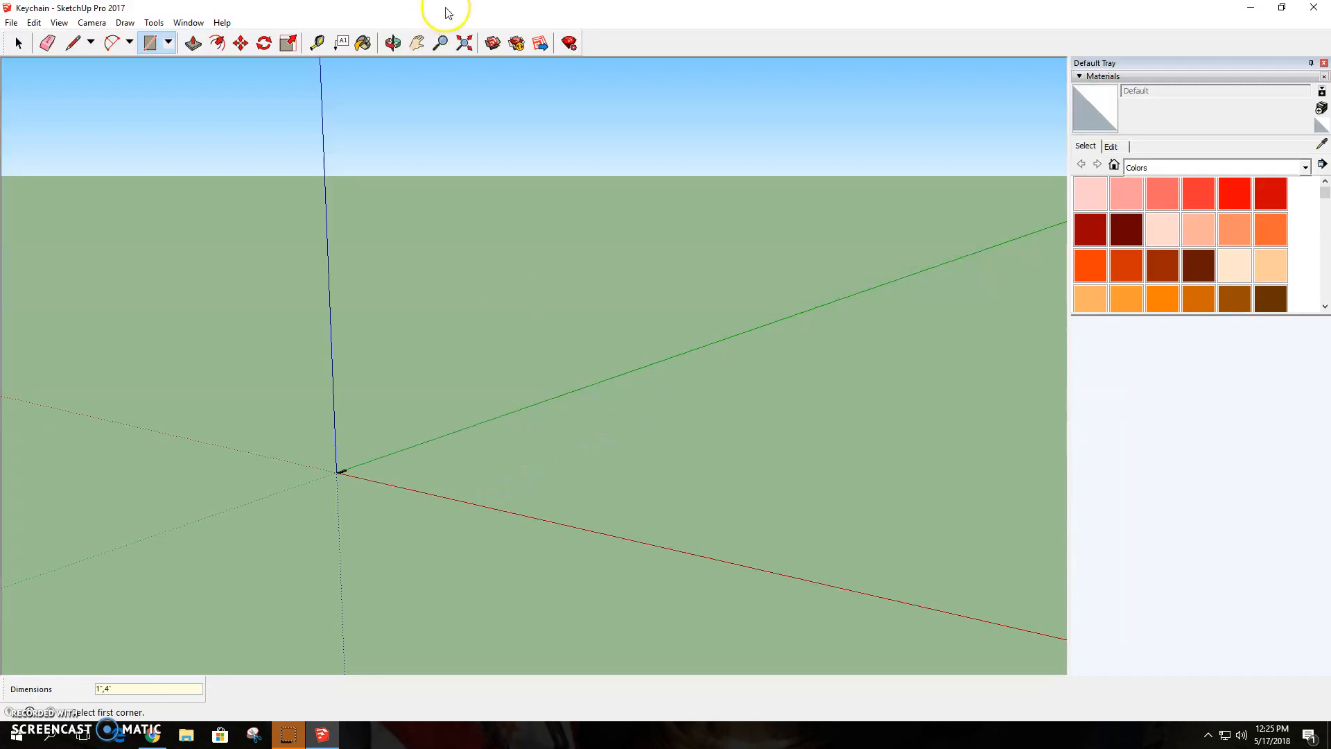
pyautogui.click(465, 44)
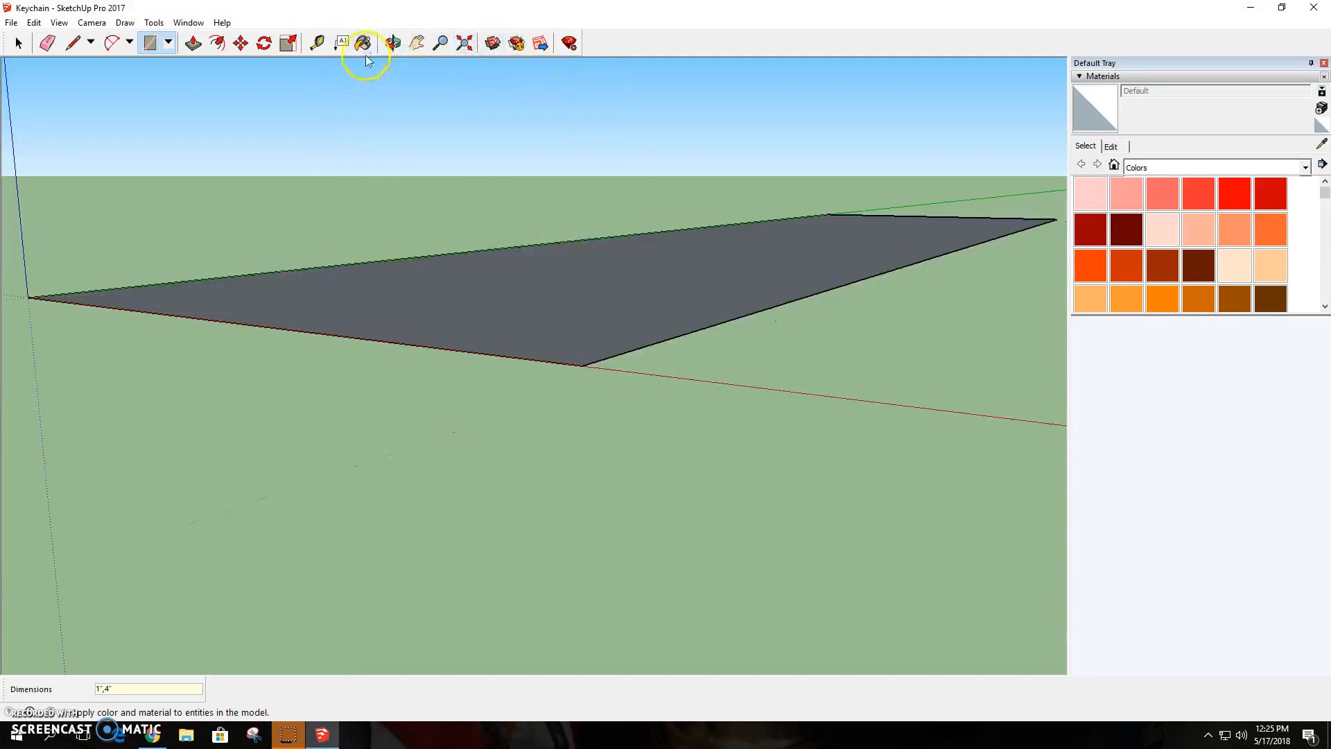
# Step: Push/Pull the rectangle upward 1/4" to form a flat block
pyautogui.click(393, 43)
pyautogui.moveTo(734, 228); pyautogui.dragTo(537, 386)
pyautogui.scroll(-5, 552, 384)
pyautogui.moveTo(678, 449); pyautogui.dragTo(668, 514)
pyautogui.click(315, 43)
pyautogui.click(424, 485)
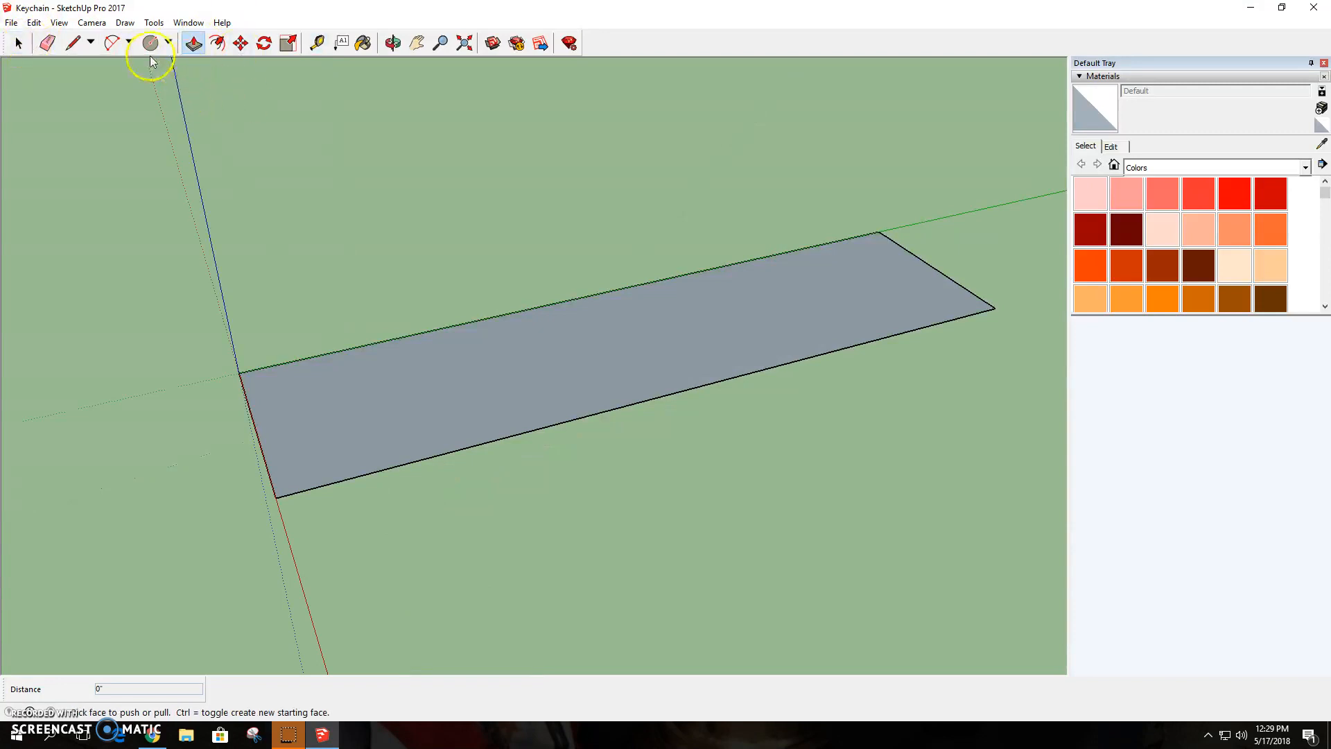
pyautogui.click(342, 421)
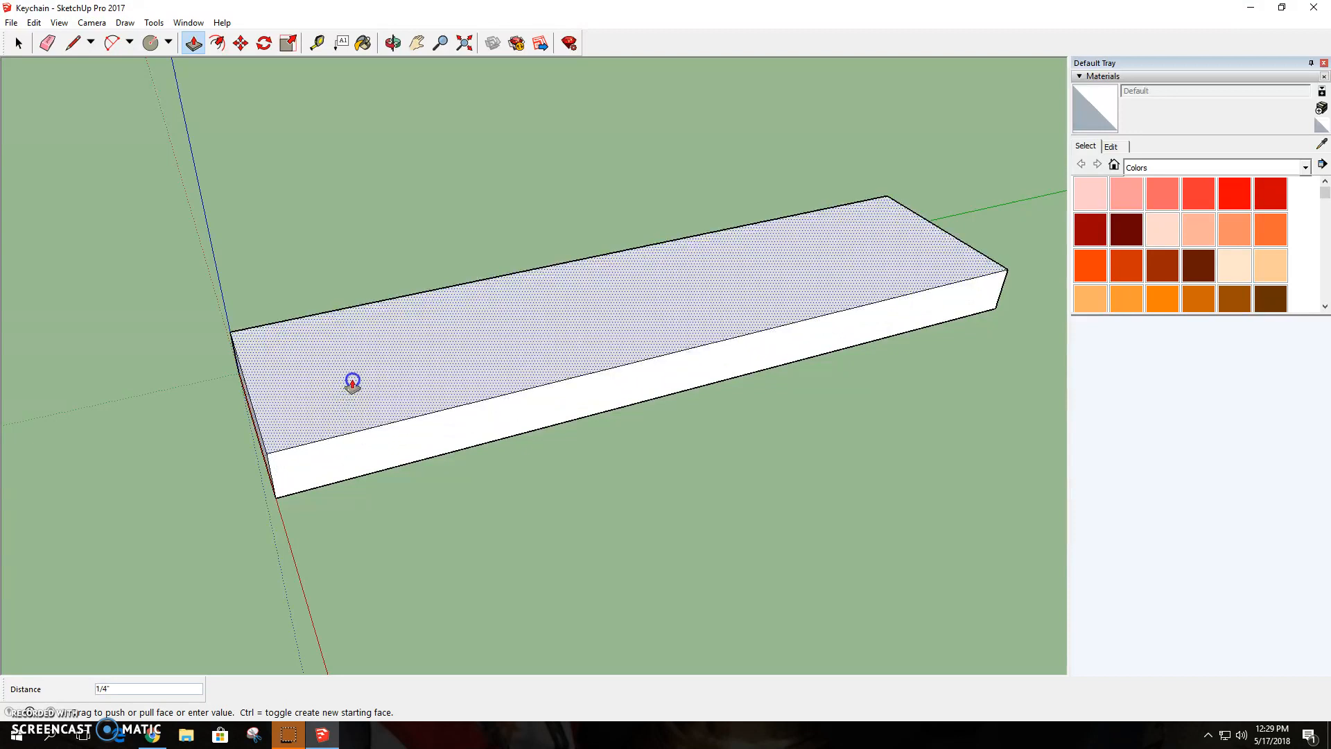
pyautogui.click(352, 383)
# Step: Mark a guide point 1/2" from the block's end corner along the long edge of the top face
pyautogui.click(416, 43)
pyautogui.moveTo(543, 278)
pyautogui.mouseDown()
pyautogui.moveTo(466, 303)
pyautogui.moveTo(532, 293)
pyautogui.mouseUp()
pyautogui.click(393, 44)
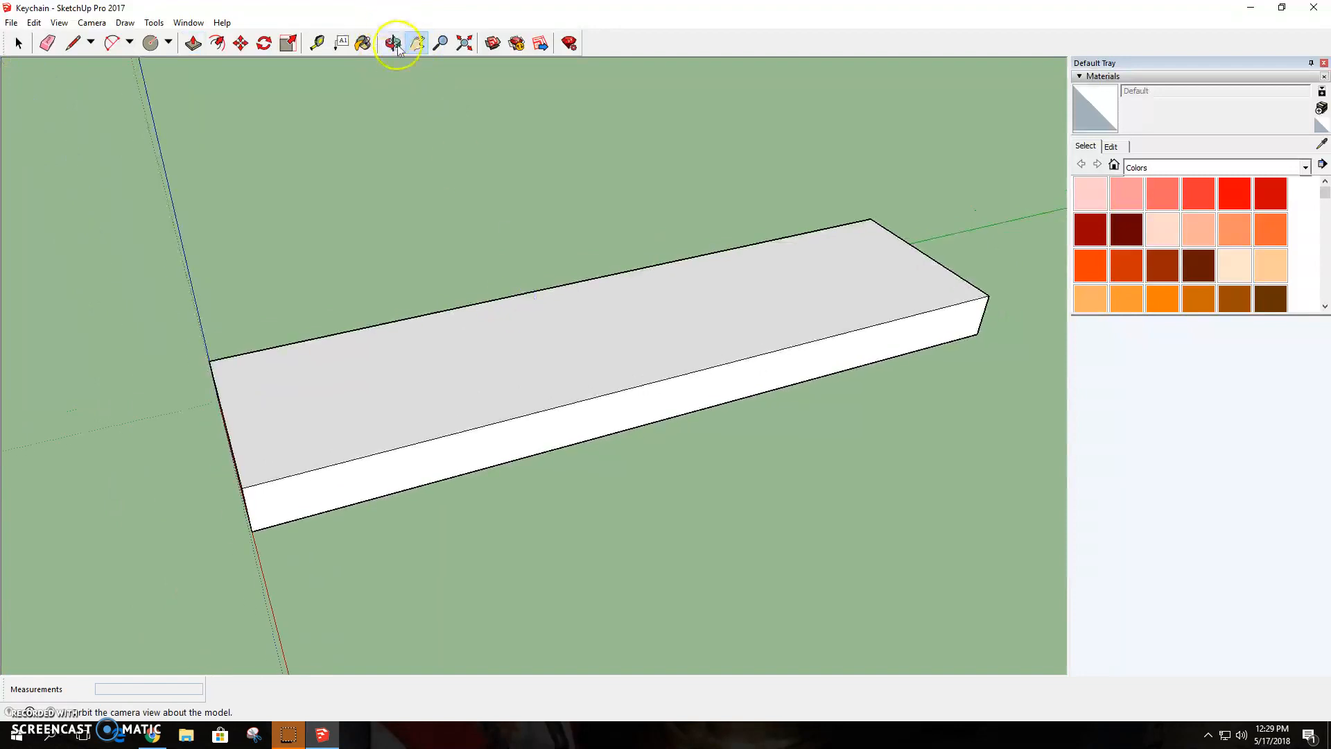
pyautogui.moveTo(707, 252); pyautogui.dragTo(514, 414)
pyautogui.click(316, 42)
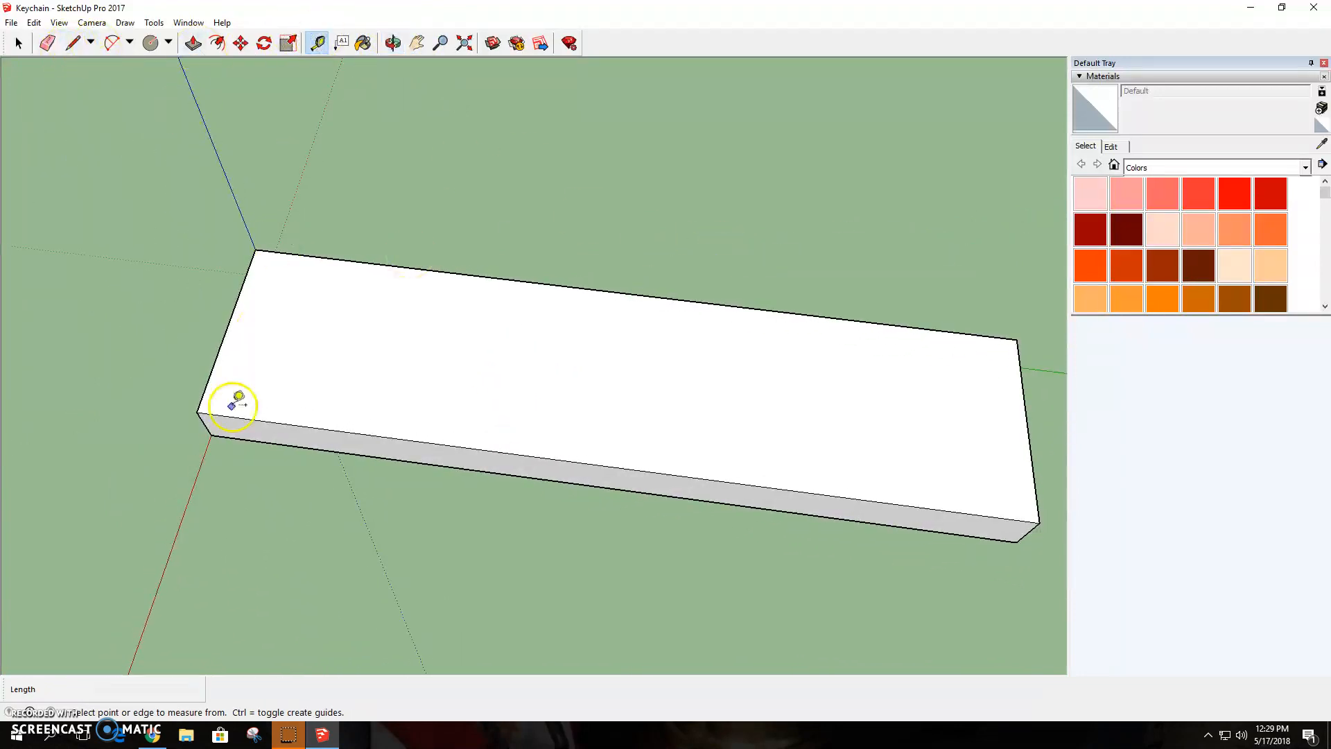
pyautogui.click(196, 412)
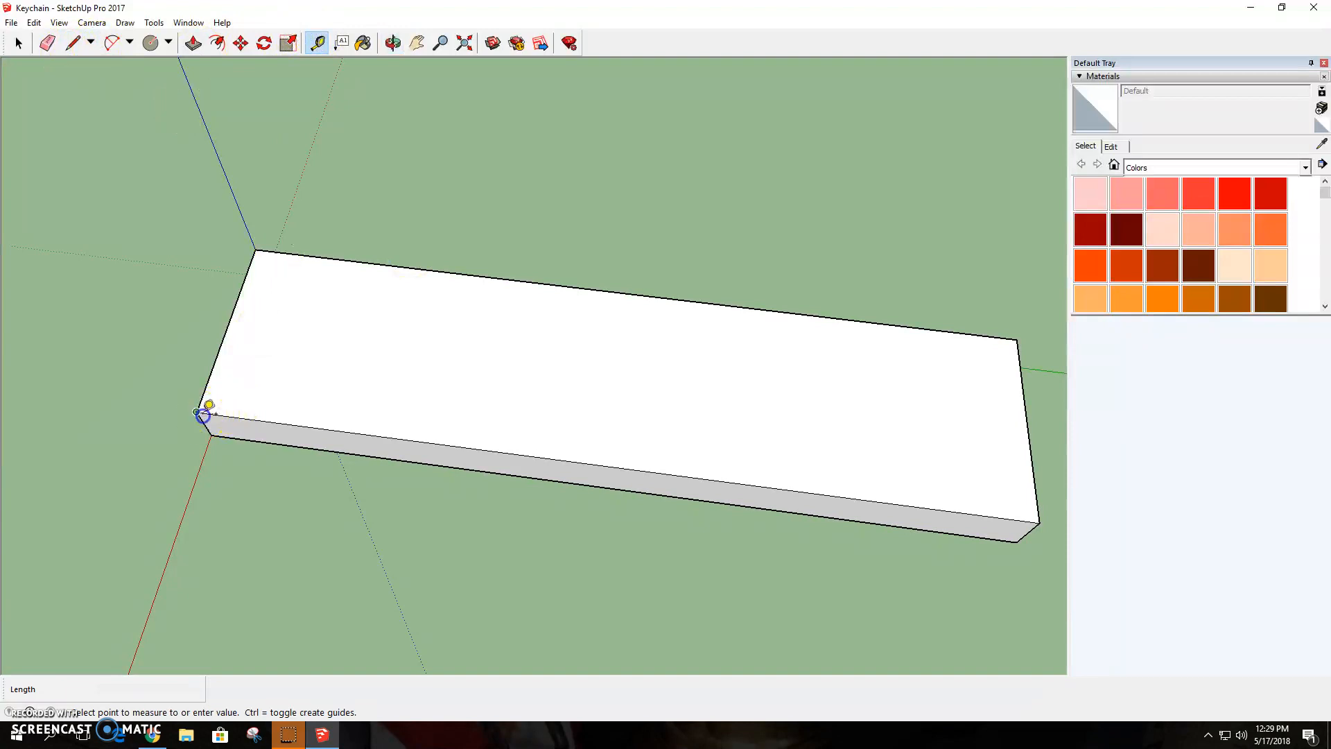
pyautogui.click(303, 420)
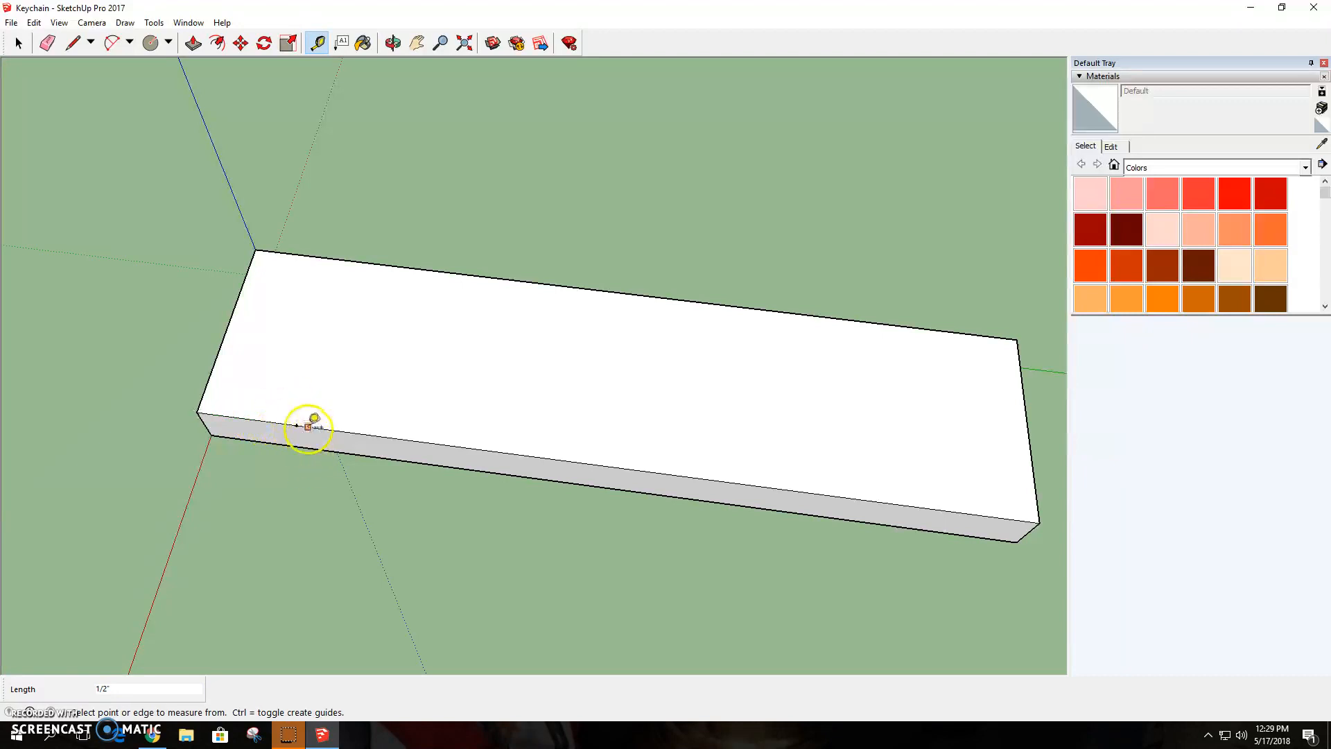
# Step: Draw a line across the top face from the guide point to the opposite long edge
pyautogui.scroll(3, 307, 427)
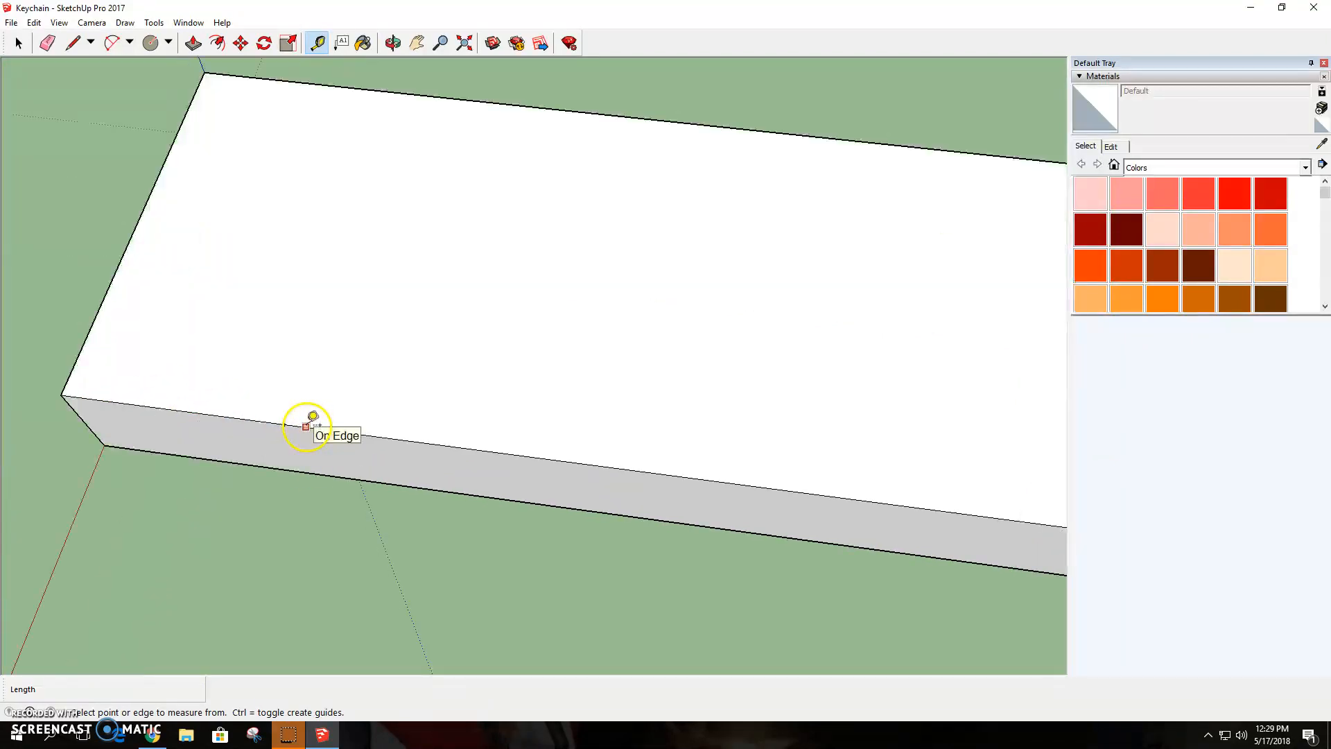
pyautogui.click(78, 44)
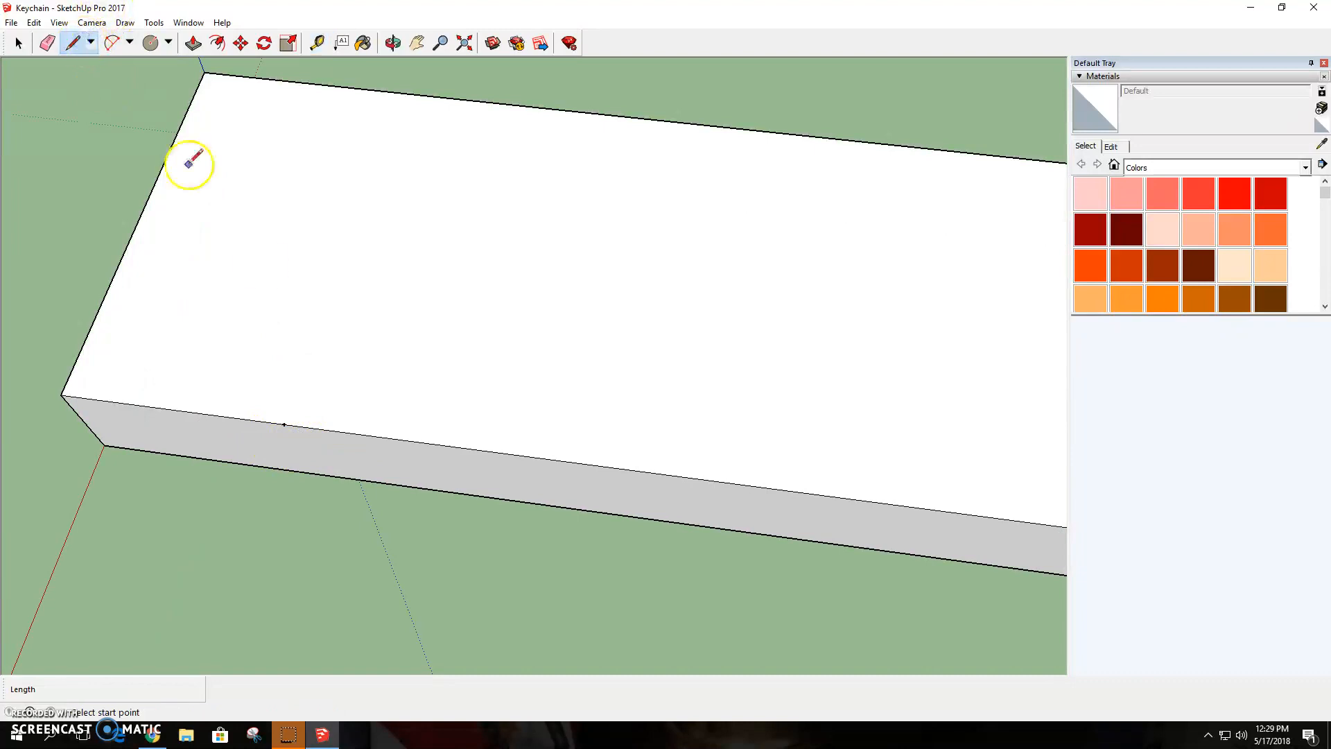
pyautogui.click(283, 424)
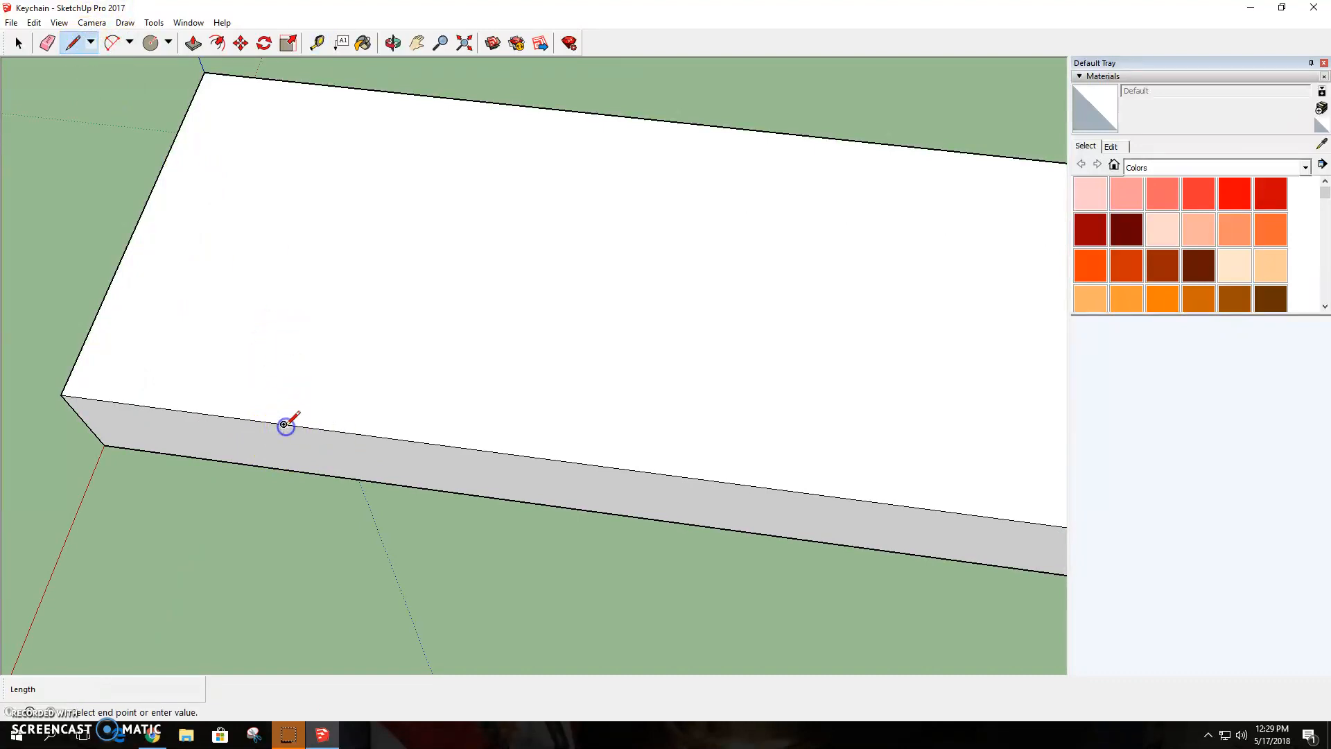
pyautogui.click(385, 91)
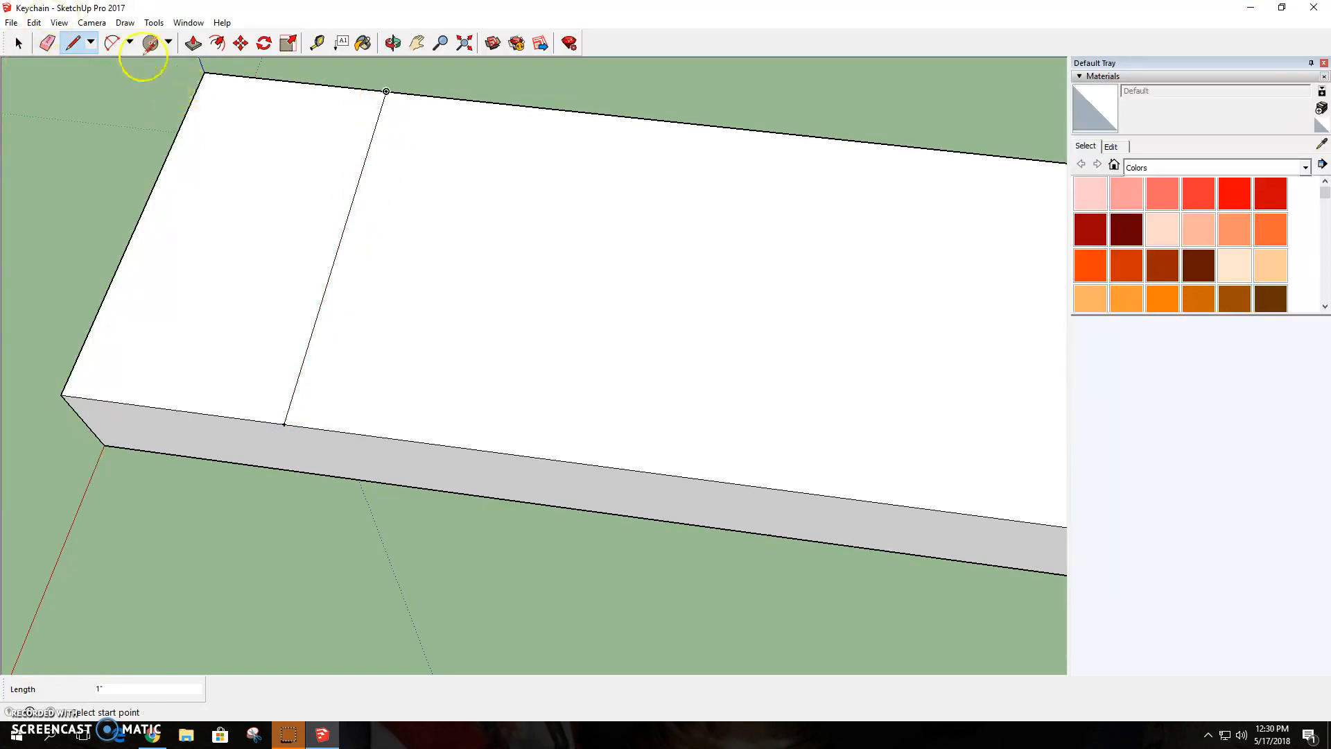
# Step: Draw a 2 Point Arc between the crossing line's endpoints with a 1/2" bulge toward the block's near end
pyautogui.click(168, 42)
pyautogui.click(129, 42)
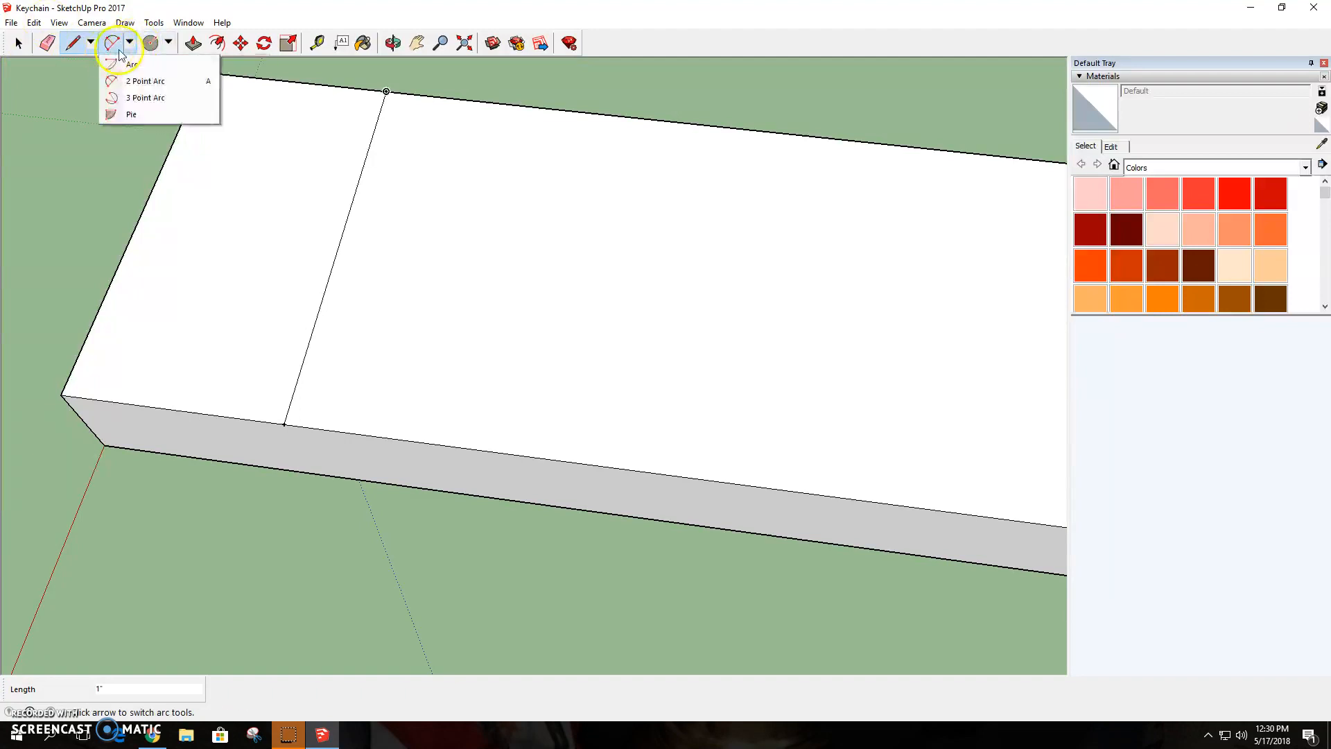
pyautogui.click(161, 81)
pyautogui.click(283, 423)
pyautogui.click(386, 91)
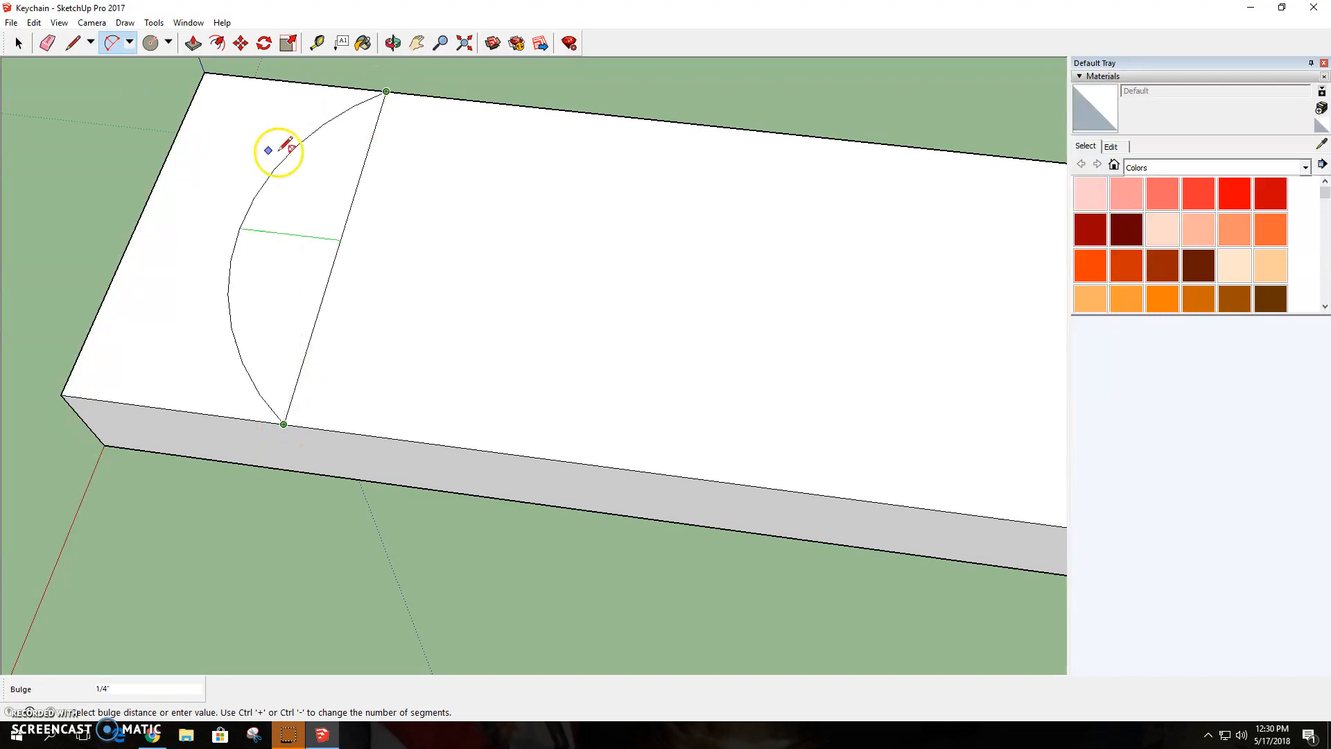
pyautogui.click(147, 199)
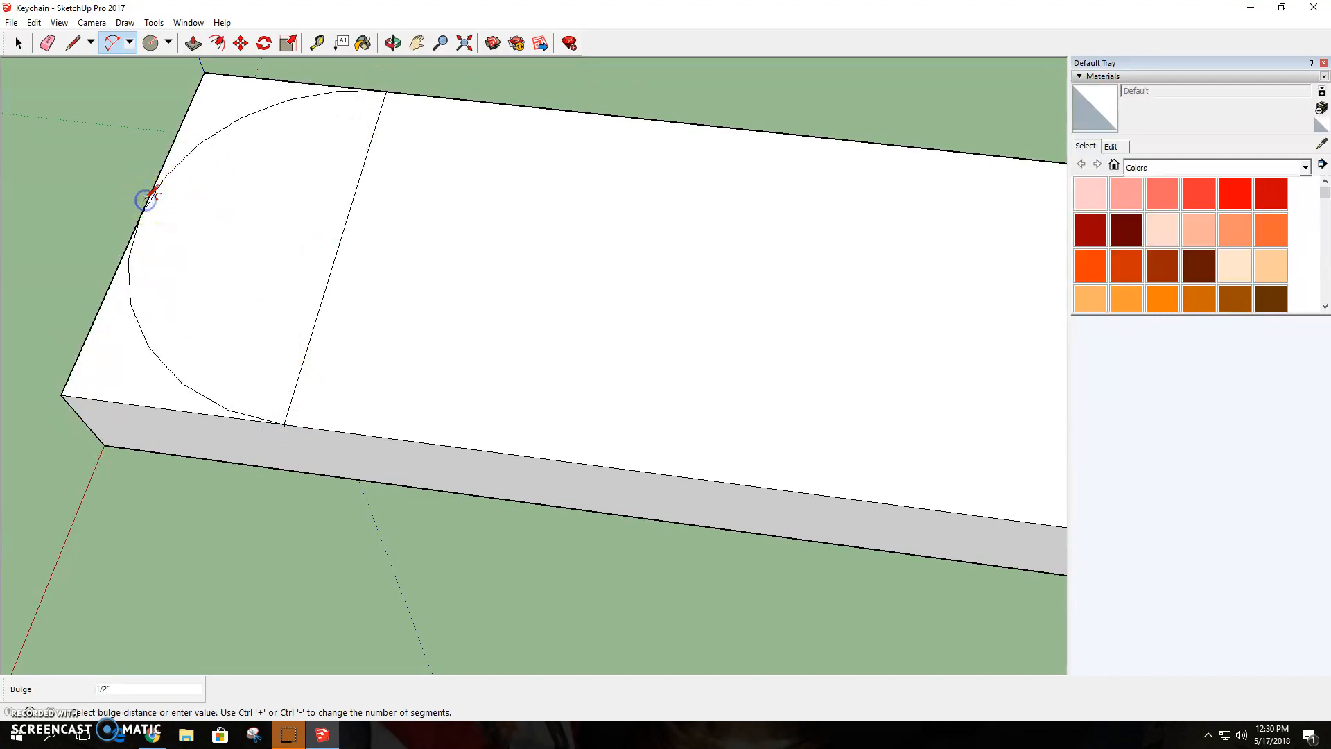
# Step: Push the two corner areas outside the arc down 1/4" to cut them away and round the block's end
pyautogui.click(195, 50)
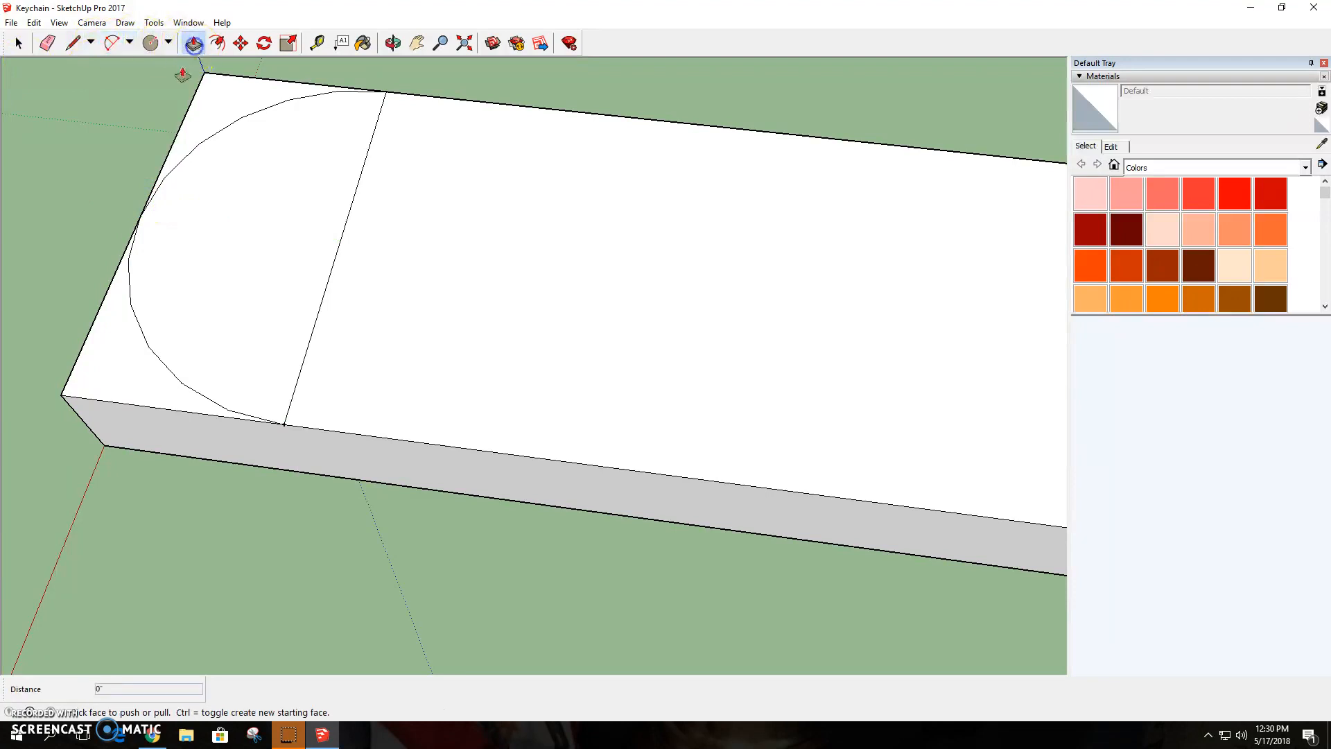
pyautogui.moveTo(116, 352); pyautogui.dragTo(137, 425)
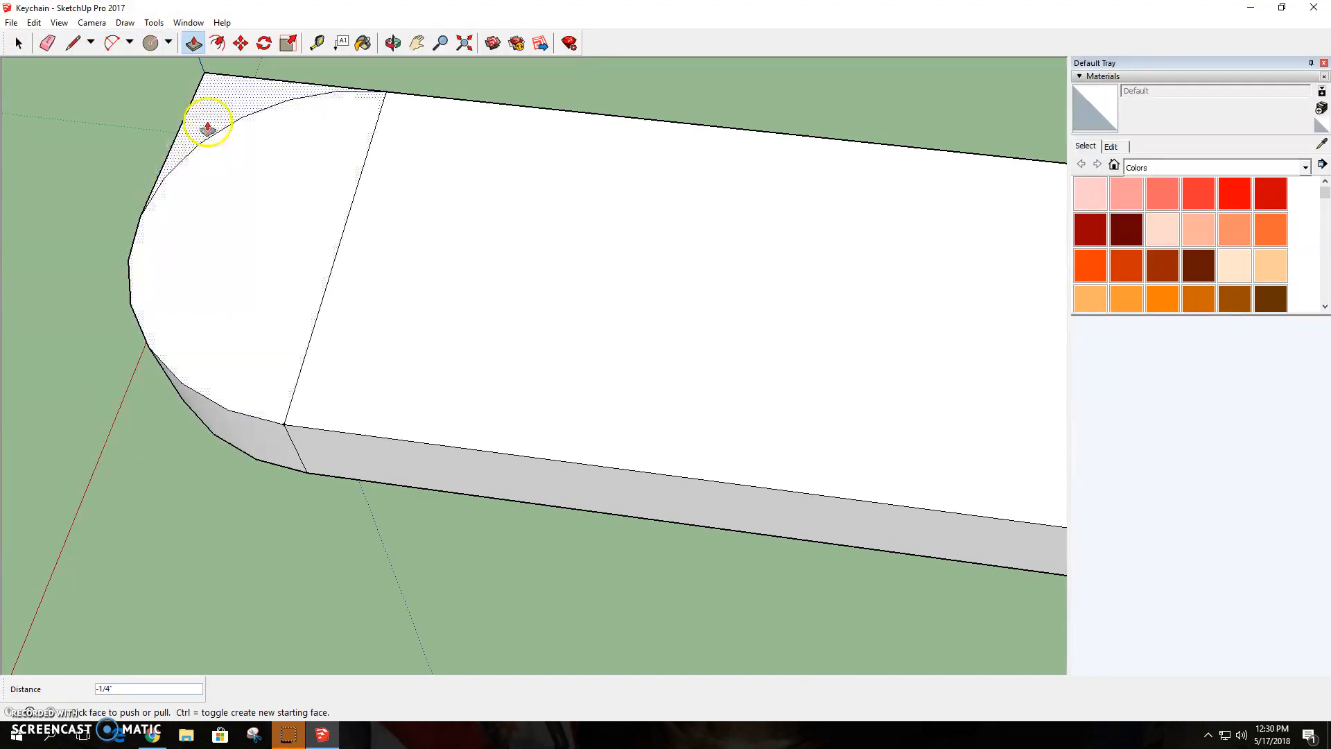
pyautogui.moveTo(205, 123); pyautogui.dragTo(178, 216)
# Step: Draw a circle with a 1/4" radius on the rounded end's flat face, centred on the midpoint of the crossing line
pyautogui.moveTo(547, 170); pyautogui.dragTo(430, 142, button='middle')
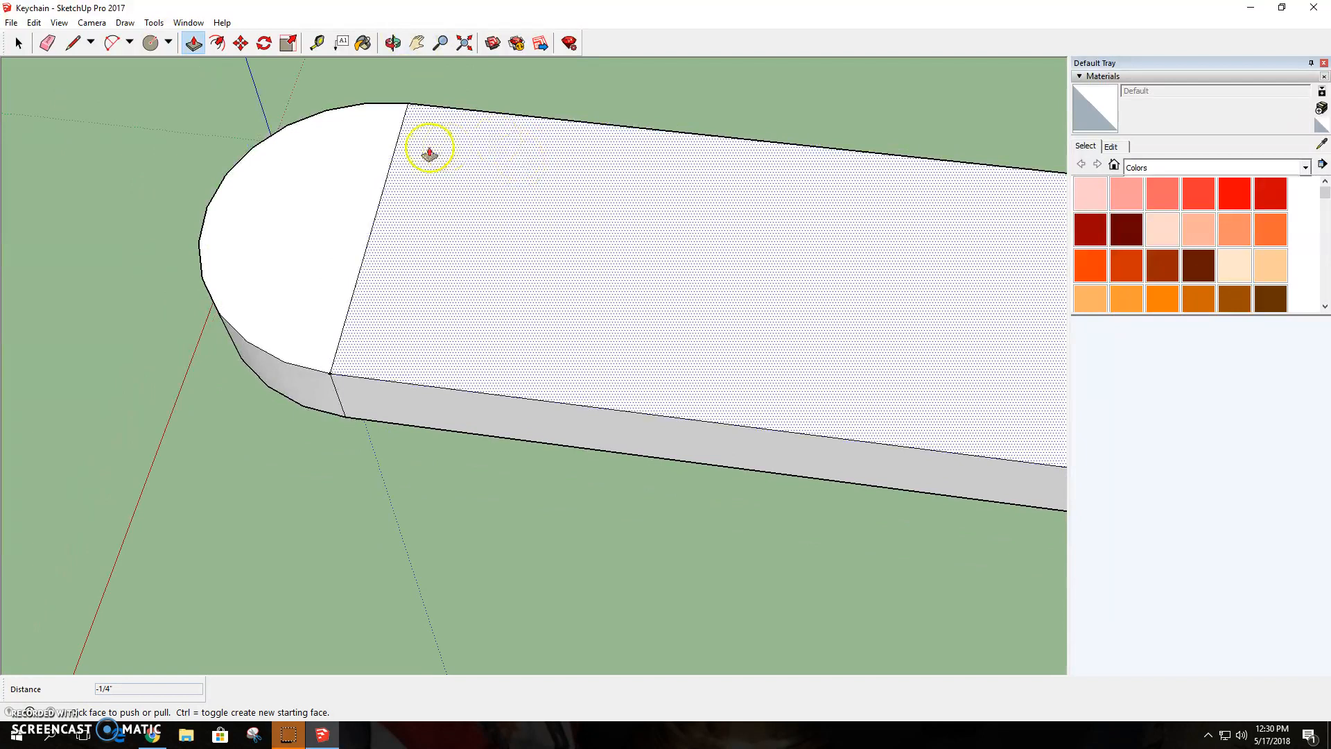
pyautogui.click(393, 42)
pyautogui.moveTo(395, 142); pyautogui.dragTo(588, 472)
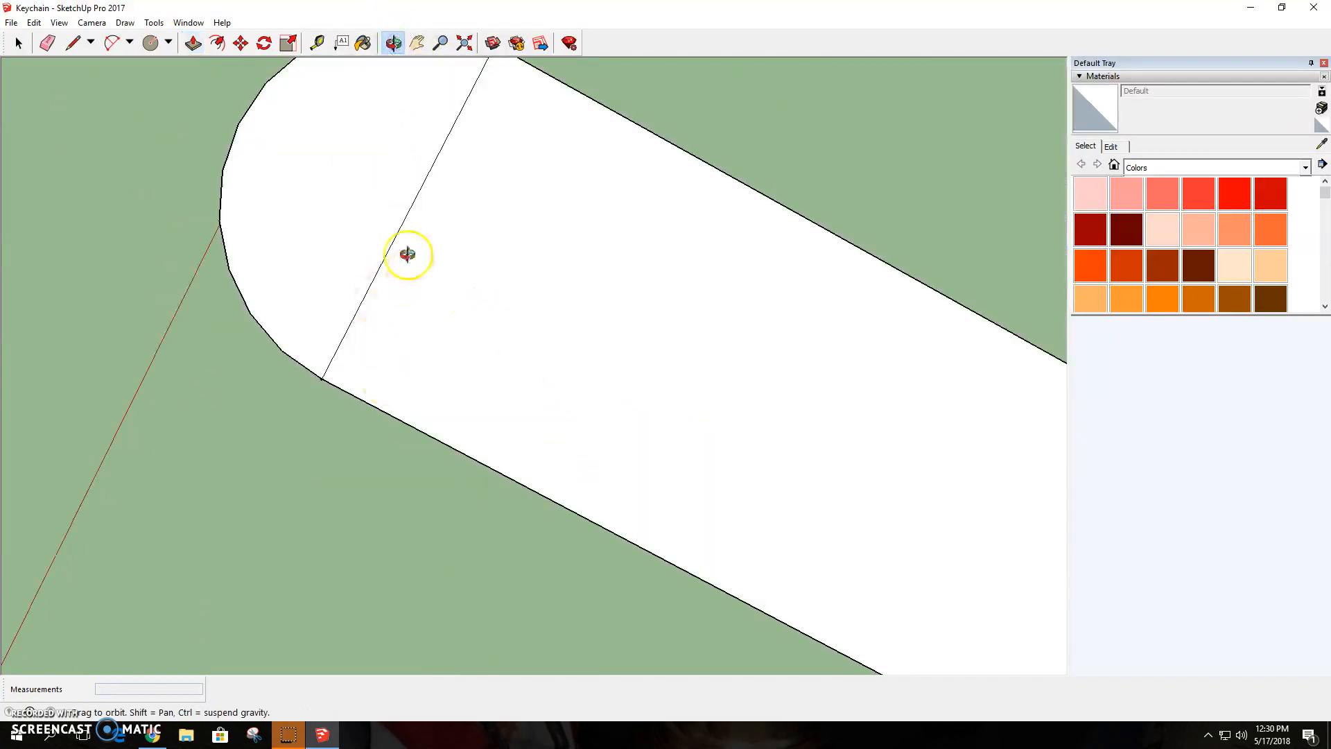
pyautogui.click(467, 45)
pyautogui.moveTo(556, 432); pyautogui.dragTo(324, 391)
pyautogui.moveTo(683, 386); pyautogui.dragTo(469, 377)
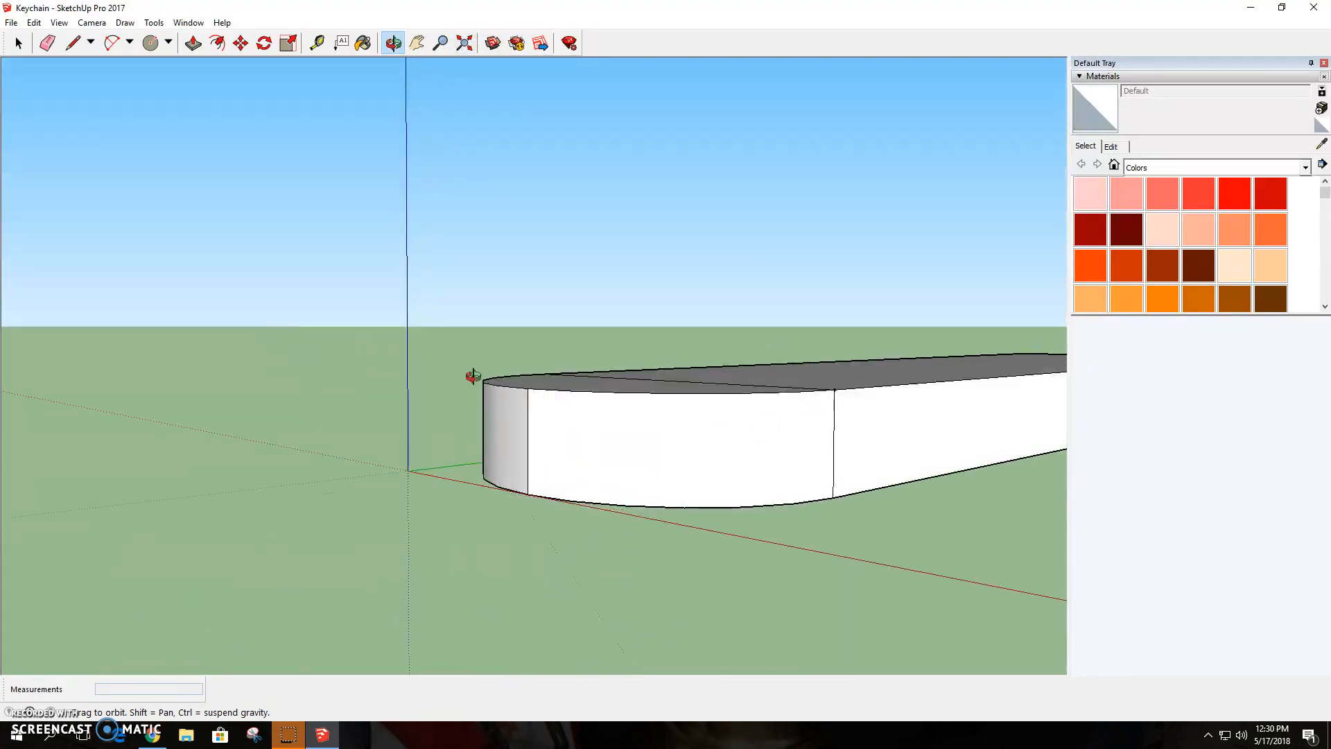
pyautogui.scroll(5, 474, 496)
pyautogui.moveTo(473, 502); pyautogui.dragTo(392, 426)
pyautogui.click(425, 47)
pyautogui.click(150, 42)
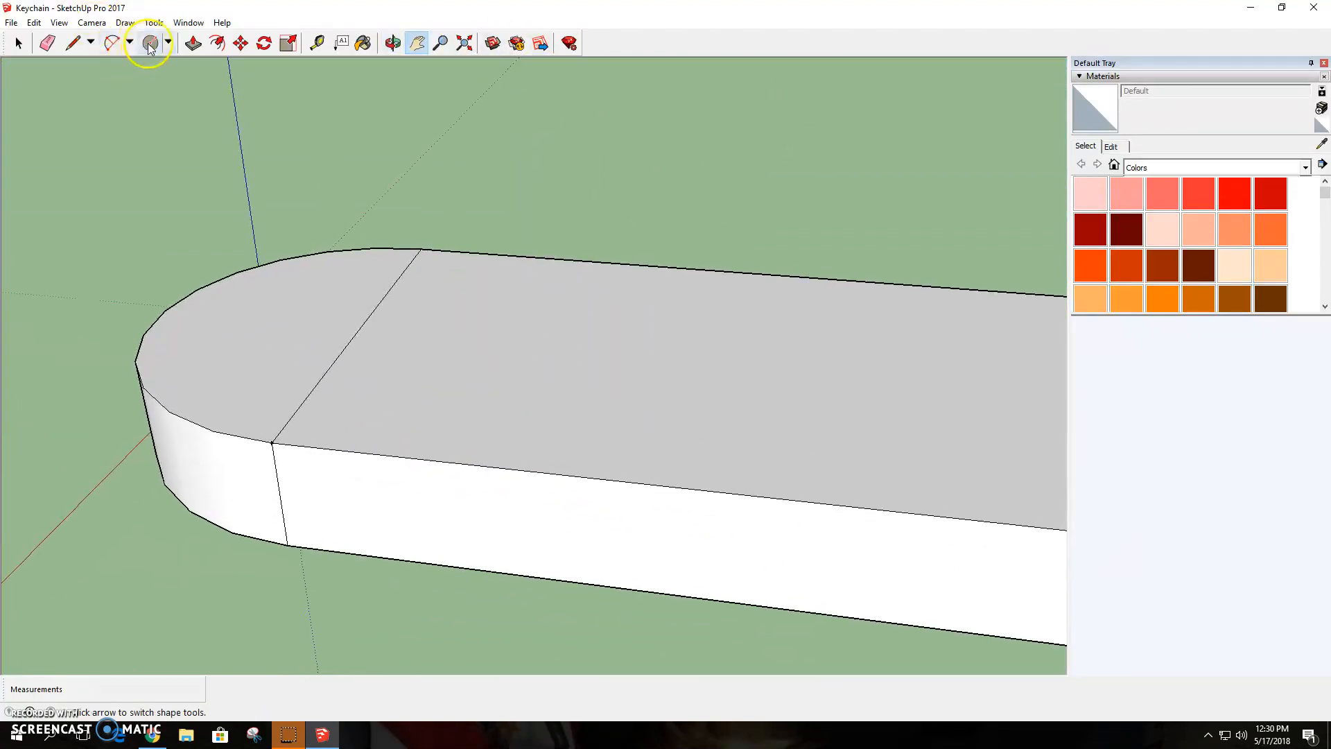
pyautogui.click(360, 328)
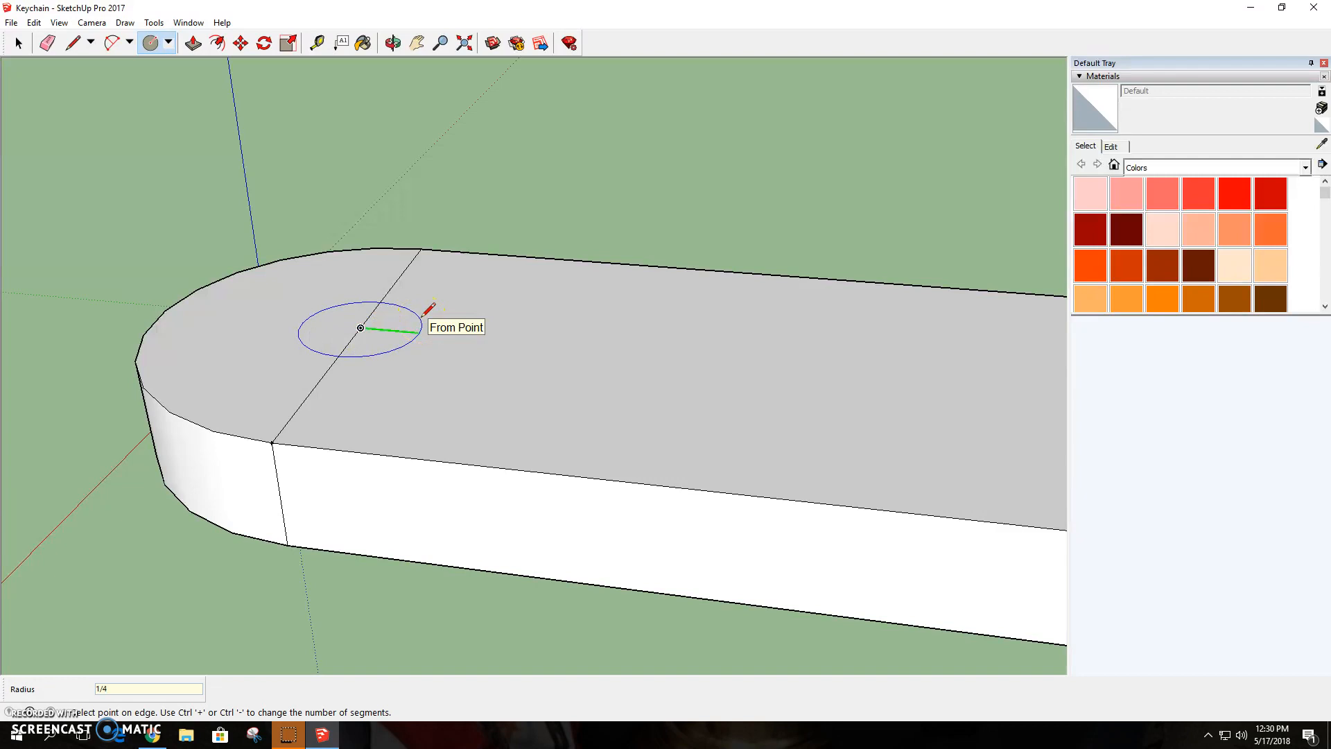
pyautogui.press('Return')
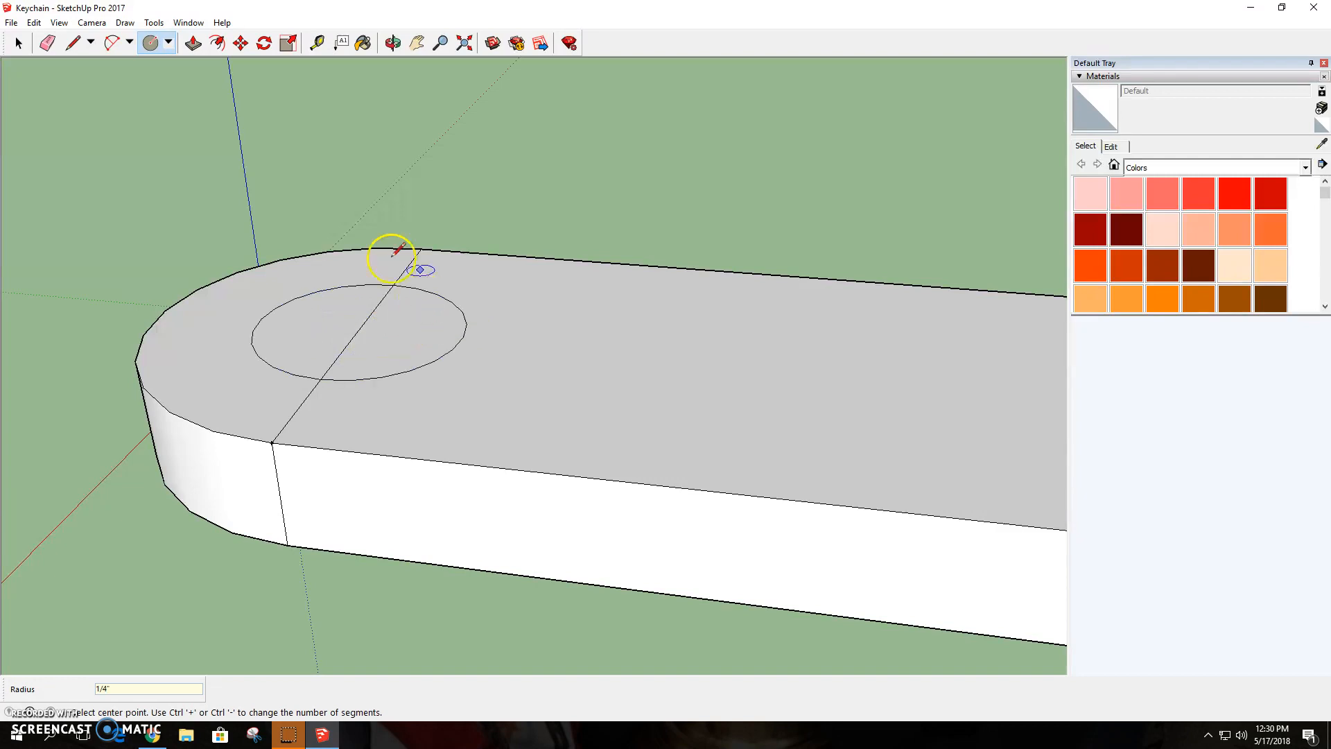
# Step: Erase the crossing line inside and outside the circle, and undo the erasure of the vertical edge on the side
pyautogui.click(47, 43)
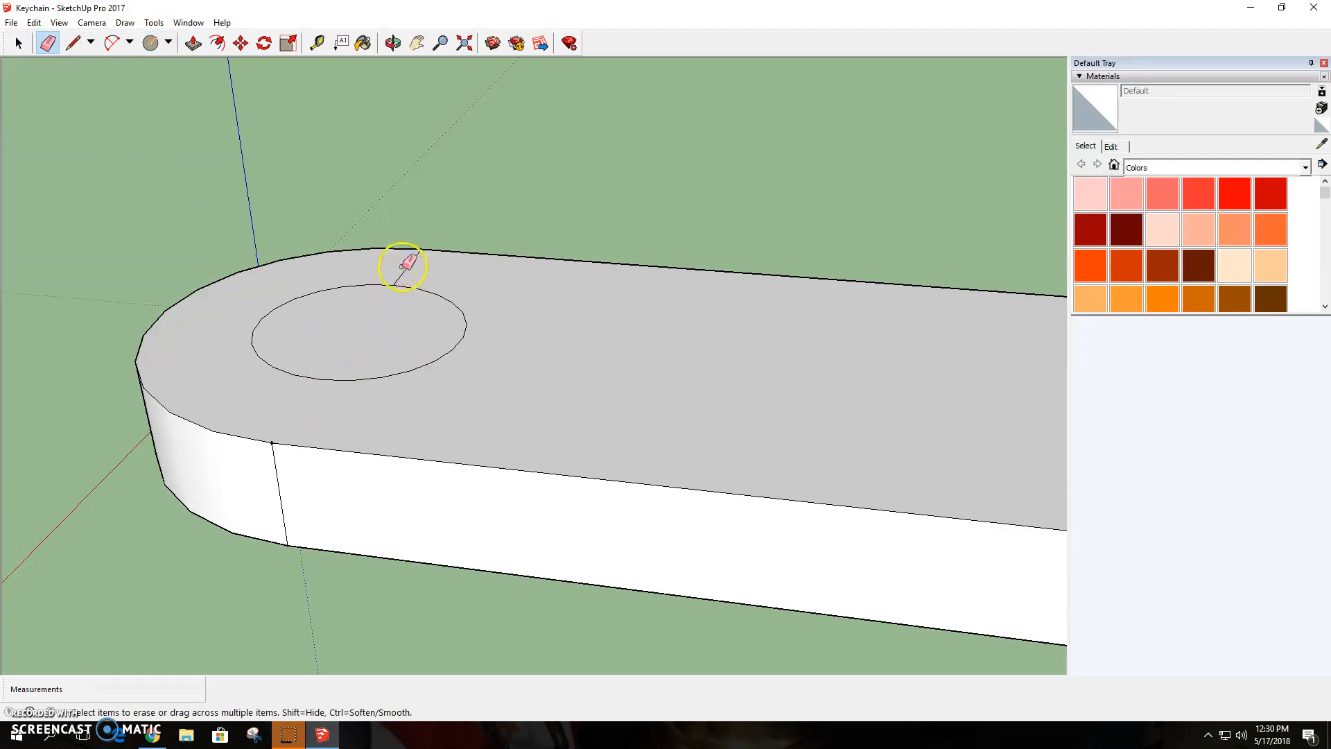
pyautogui.moveTo(246, 482); pyautogui.dragTo(277, 476)
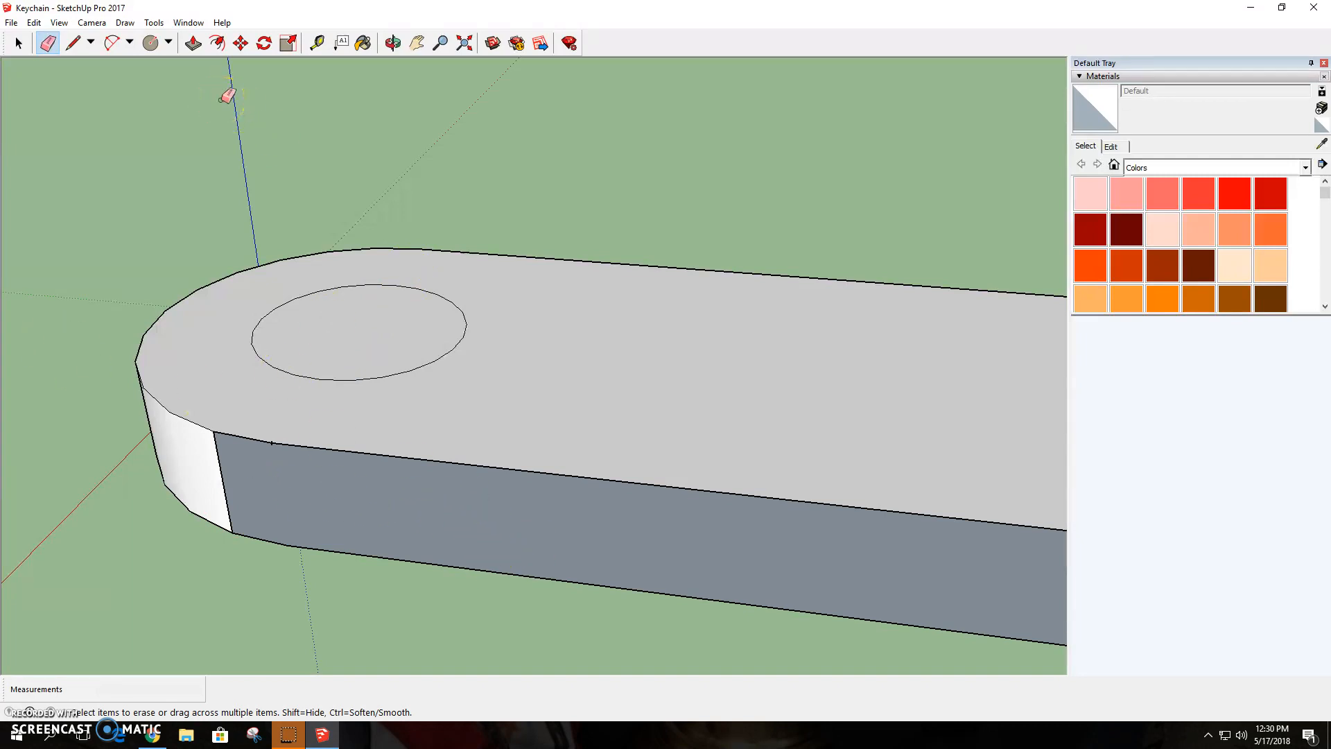
pyautogui.hotkey('ctrl', 'z')
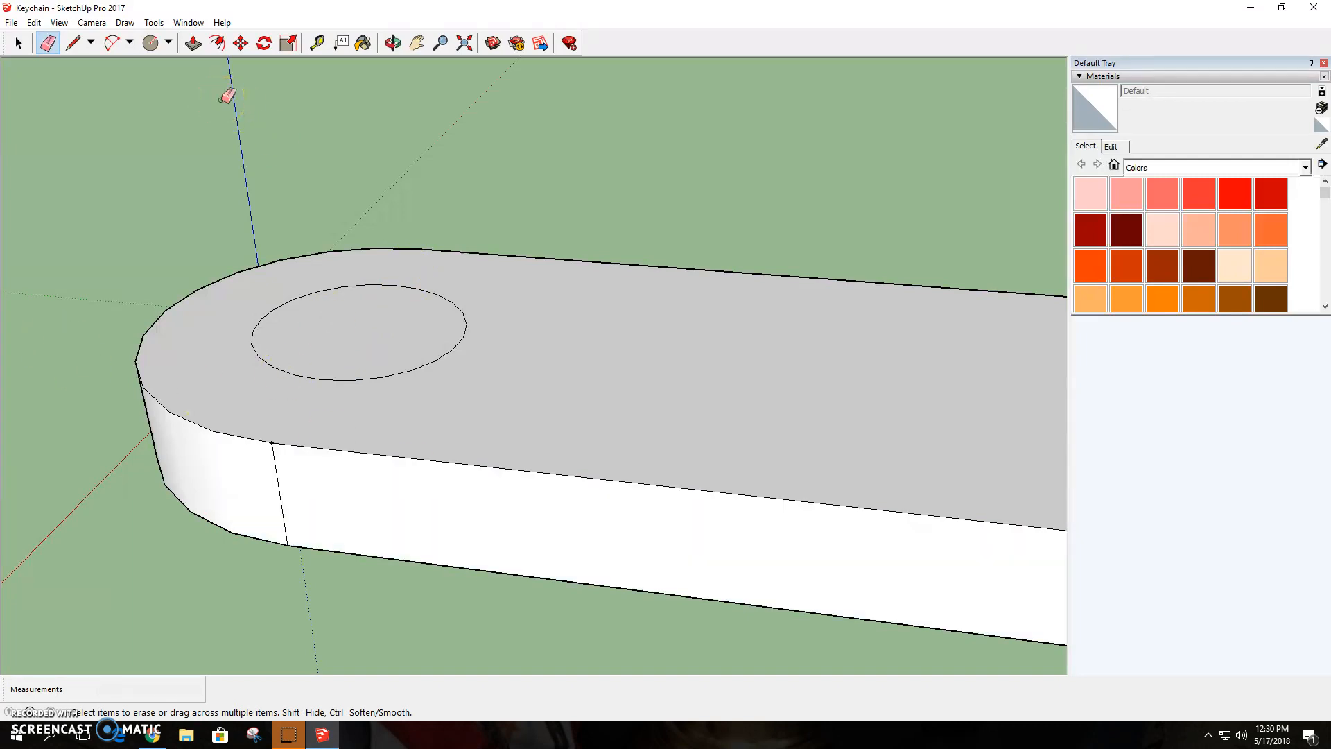
pyautogui.click(414, 43)
pyautogui.moveTo(594, 416)
pyautogui.mouseDown()
pyautogui.moveTo(406, 356)
pyautogui.moveTo(469, 360)
pyautogui.mouseUp()
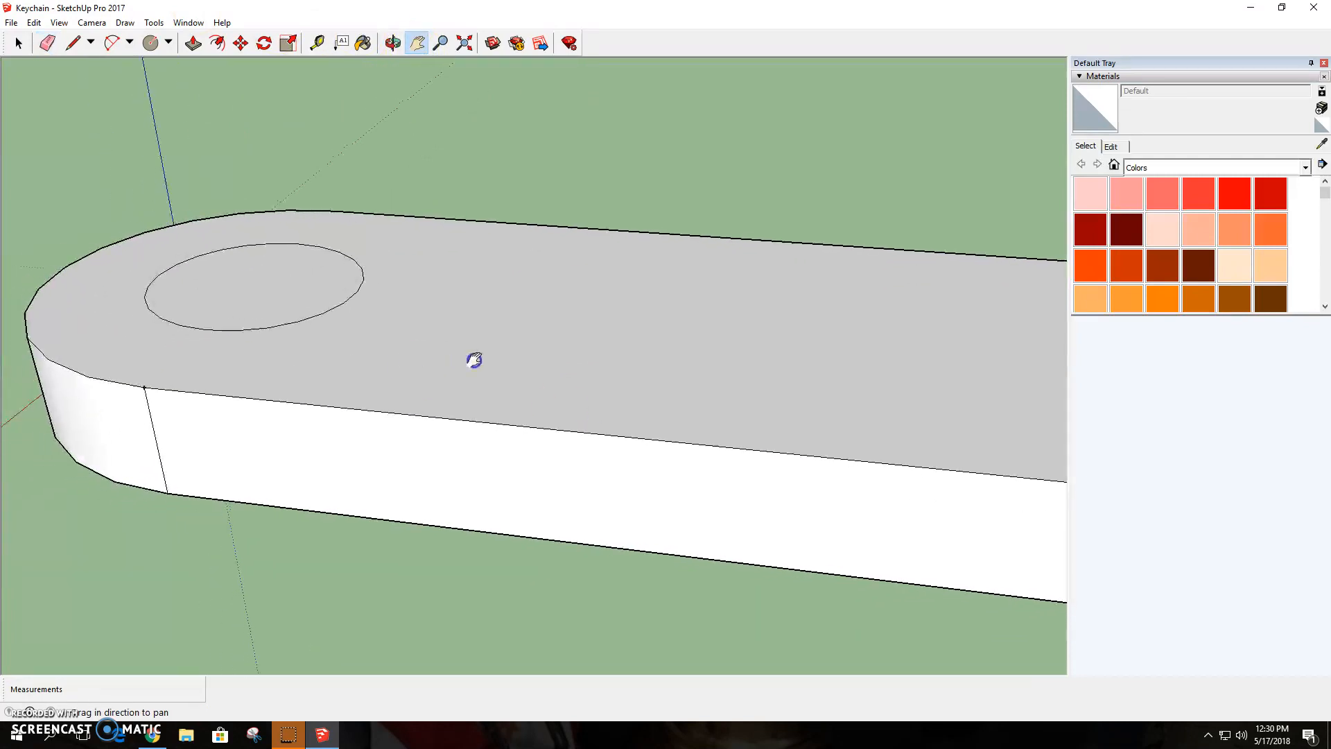
# Step: Offset the block's top outline and the circle at the rounded end inward by about 1/16" each
pyautogui.click(392, 43)
pyautogui.moveTo(348, 170); pyautogui.dragTo(407, 298)
pyautogui.scroll(-3, 407, 299)
pyautogui.click(417, 43)
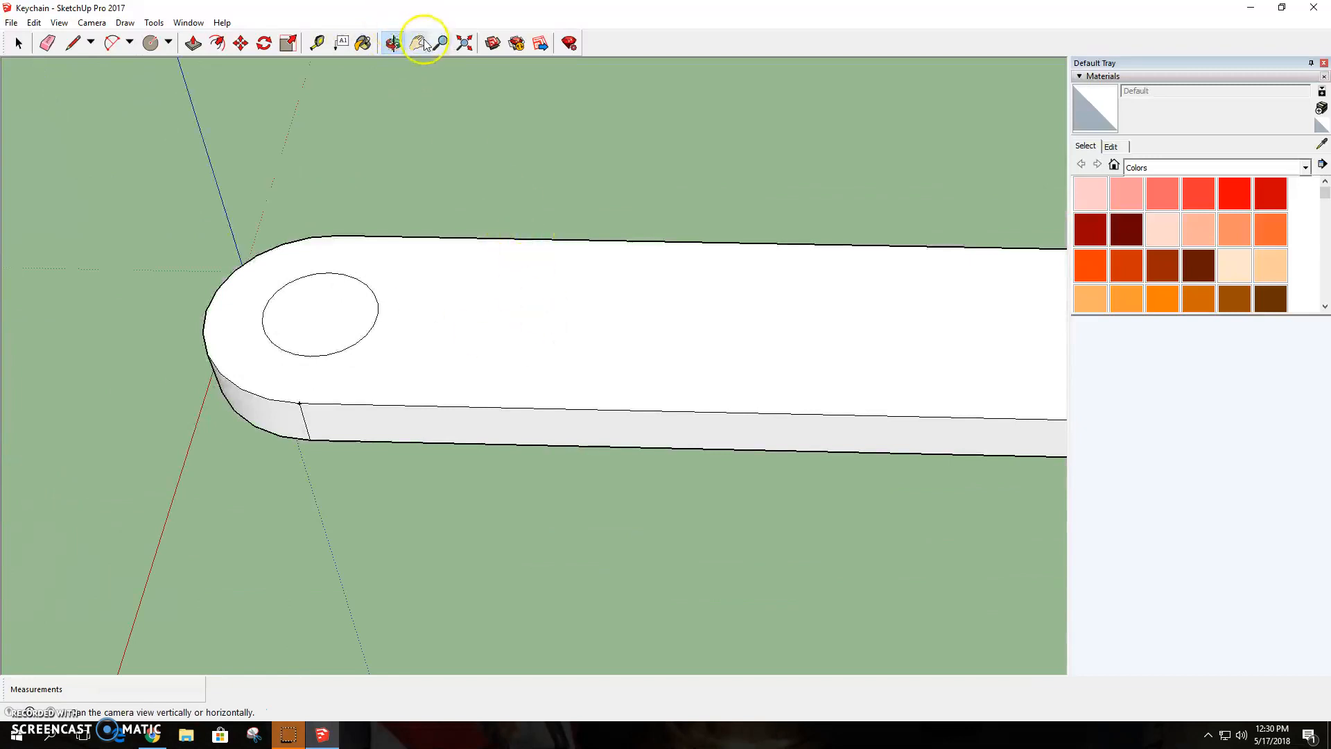
pyautogui.moveTo(527, 291); pyautogui.dragTo(442, 328)
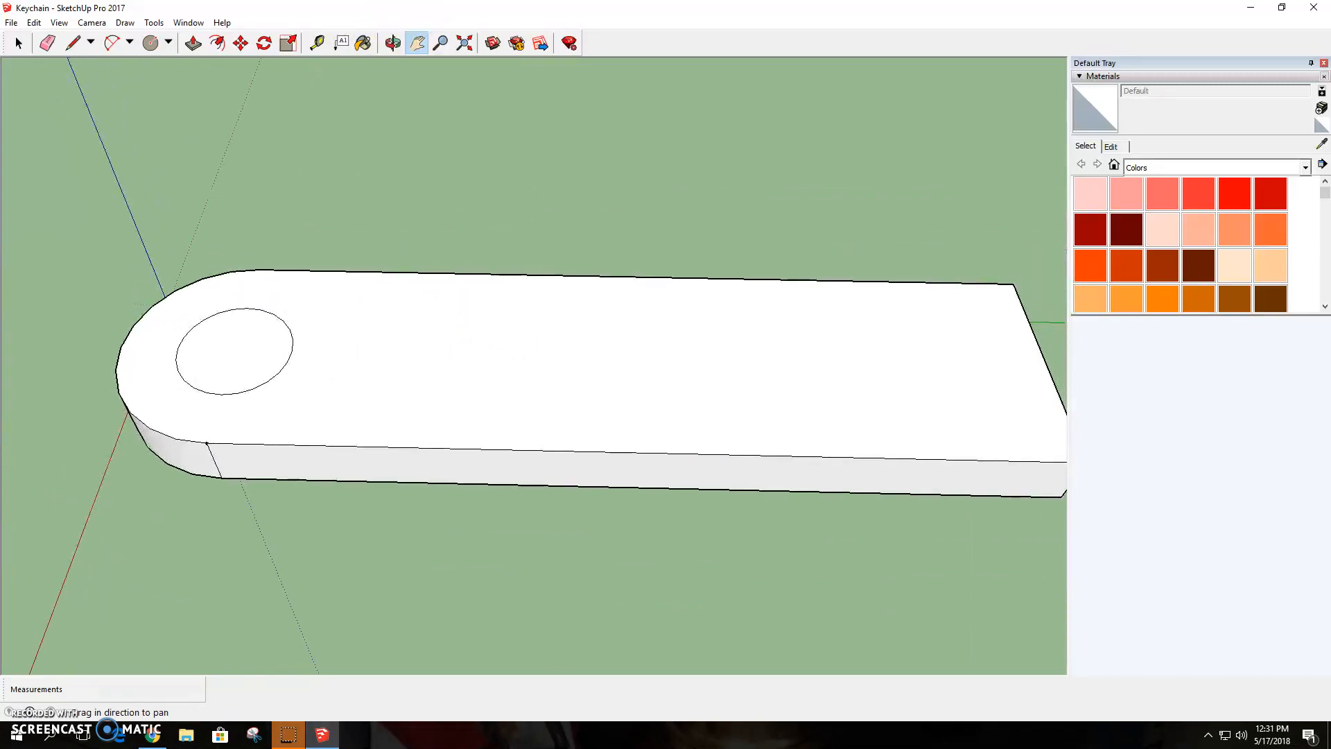
pyautogui.click(217, 43)
pyautogui.click(362, 273)
pyautogui.click(361, 285)
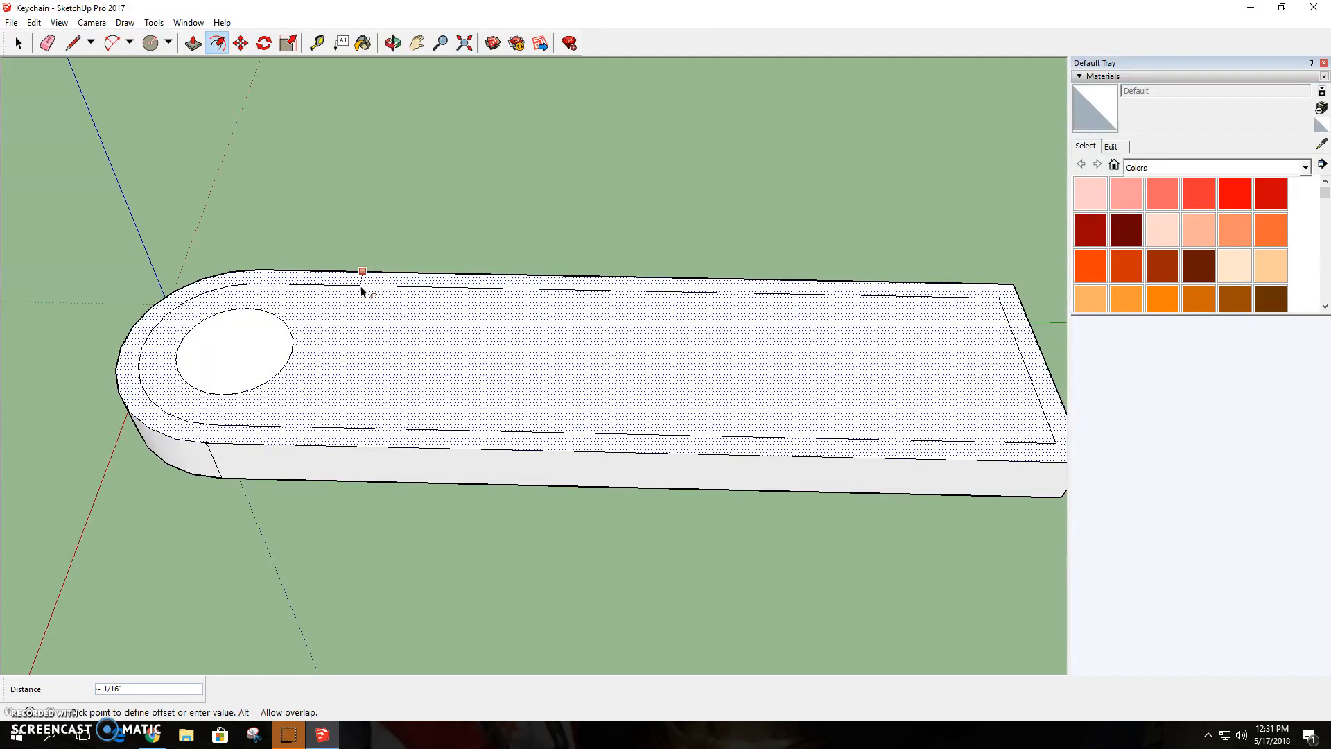
pyautogui.click(361, 287)
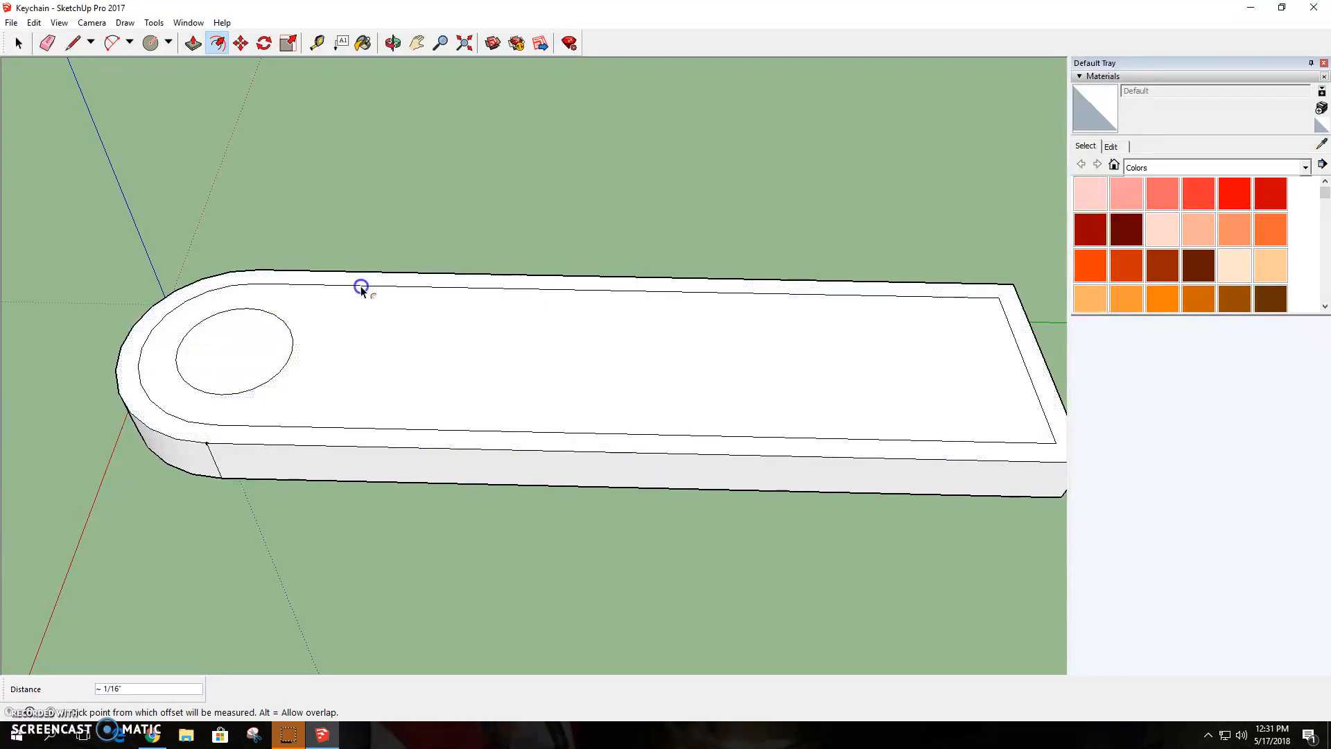
pyautogui.click(232, 323)
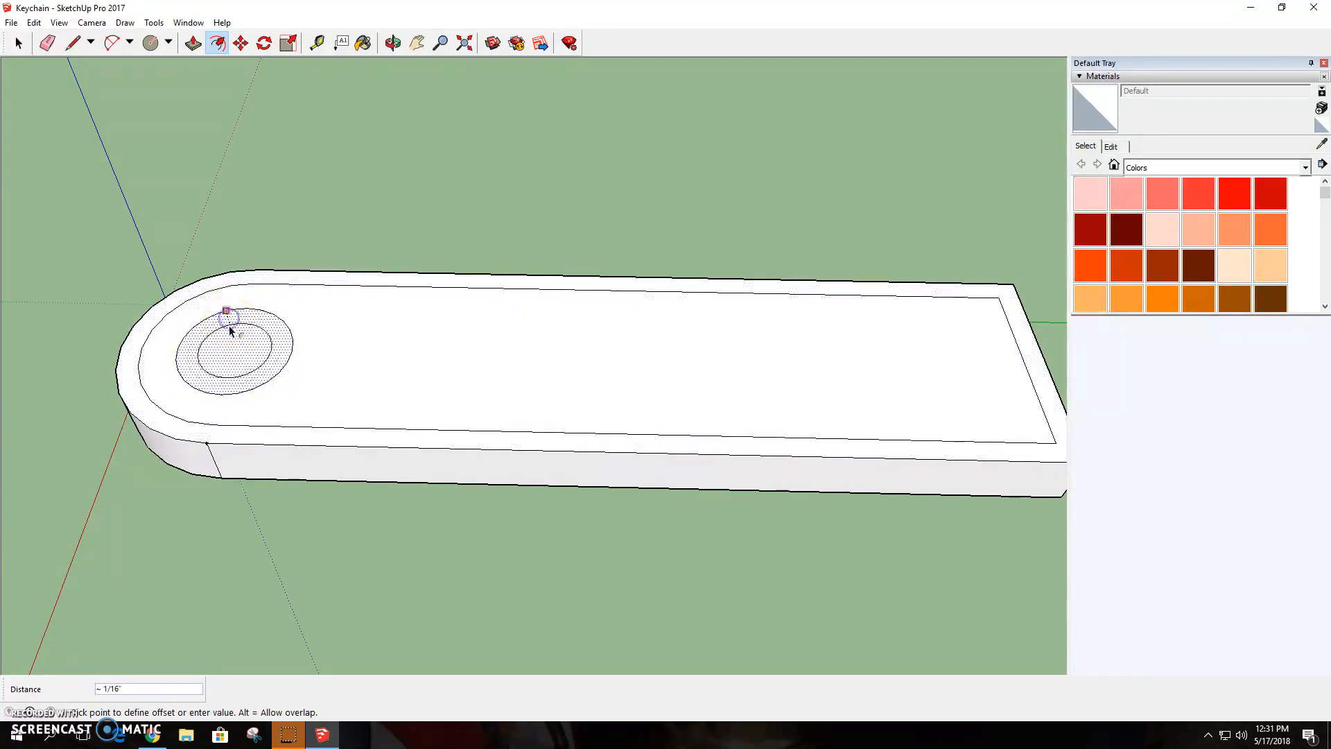
pyautogui.click(231, 328)
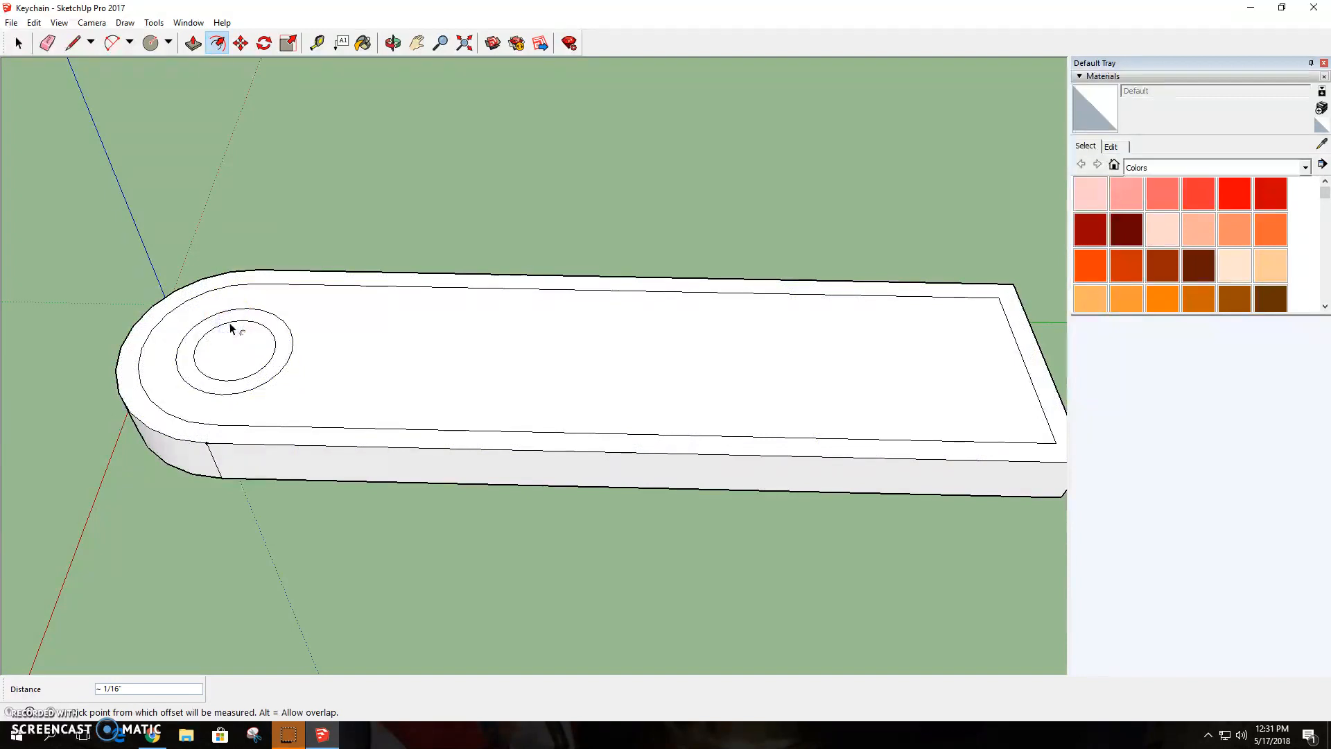
# Step: Push the face between the border and the ring down 1/16", and push the inner circle's face down 1/16" as well
pyautogui.click(192, 43)
pyautogui.click(400, 371)
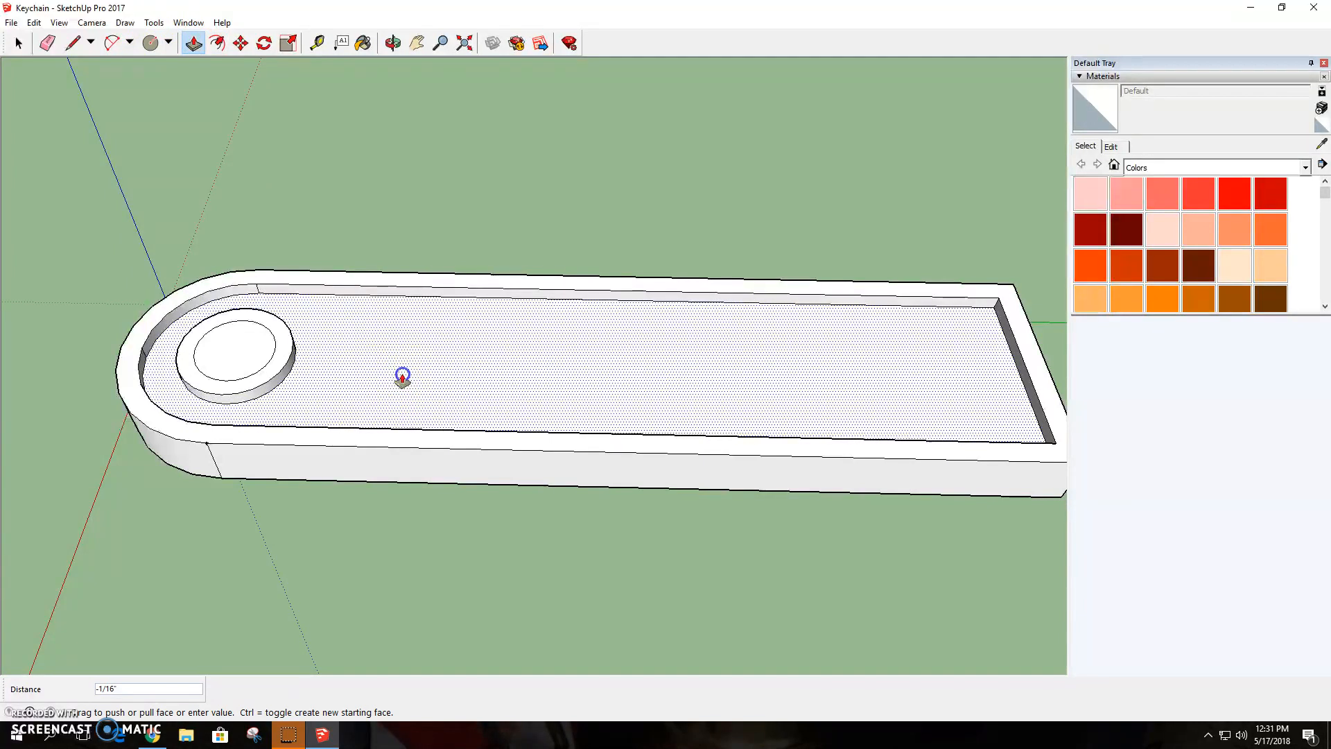
pyautogui.click(250, 348)
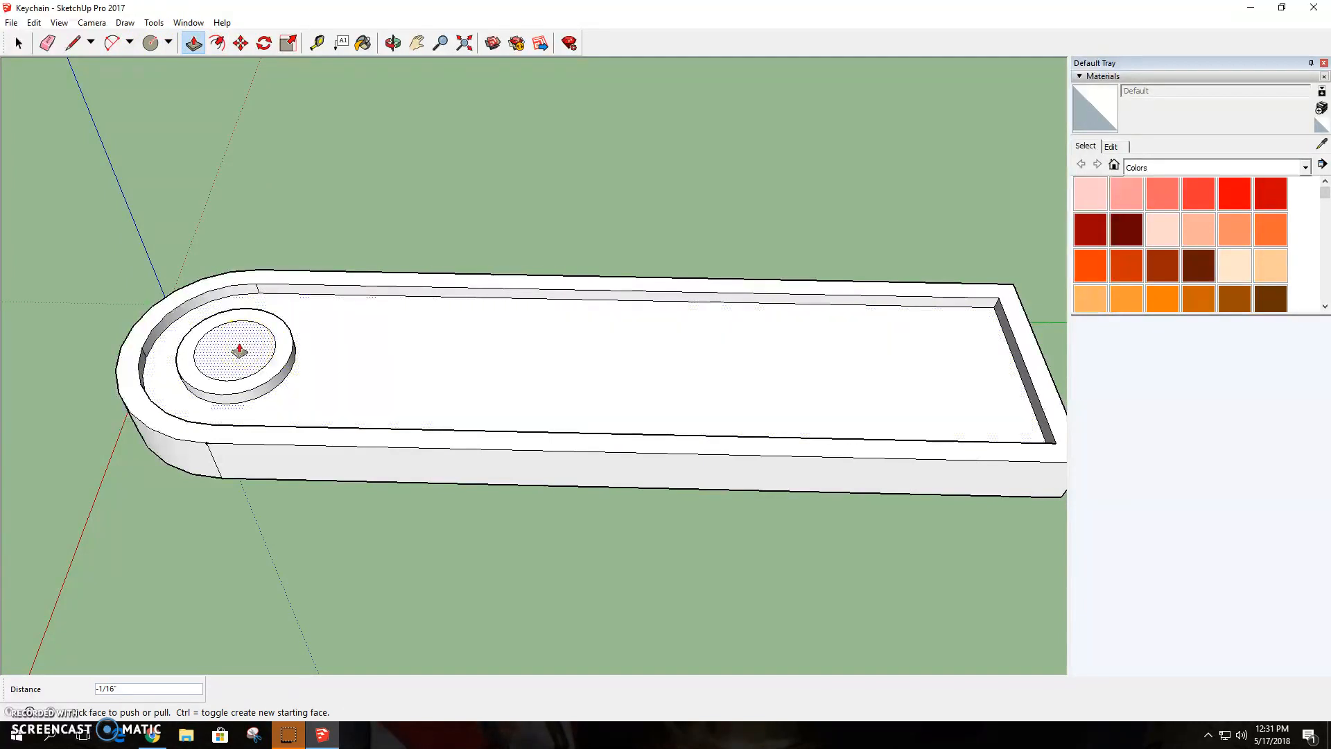
pyautogui.click(239, 349)
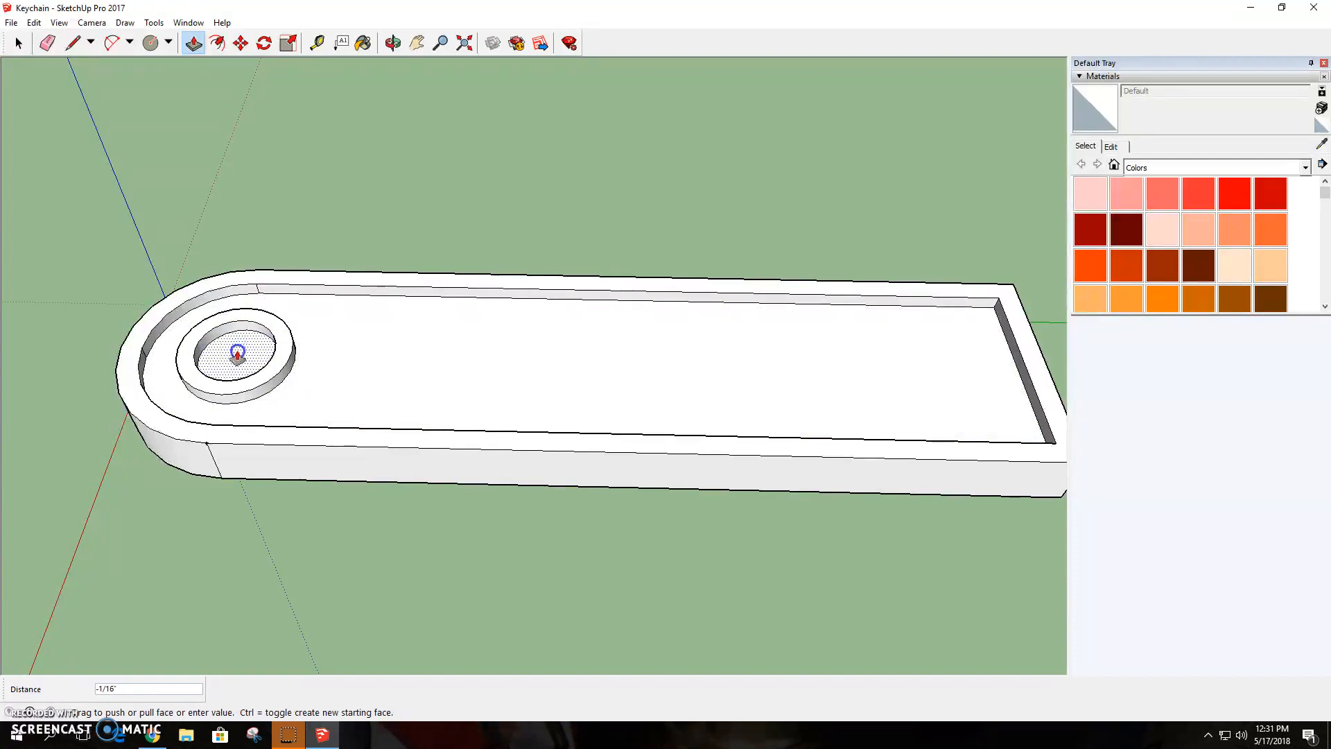
pyautogui.click(237, 354)
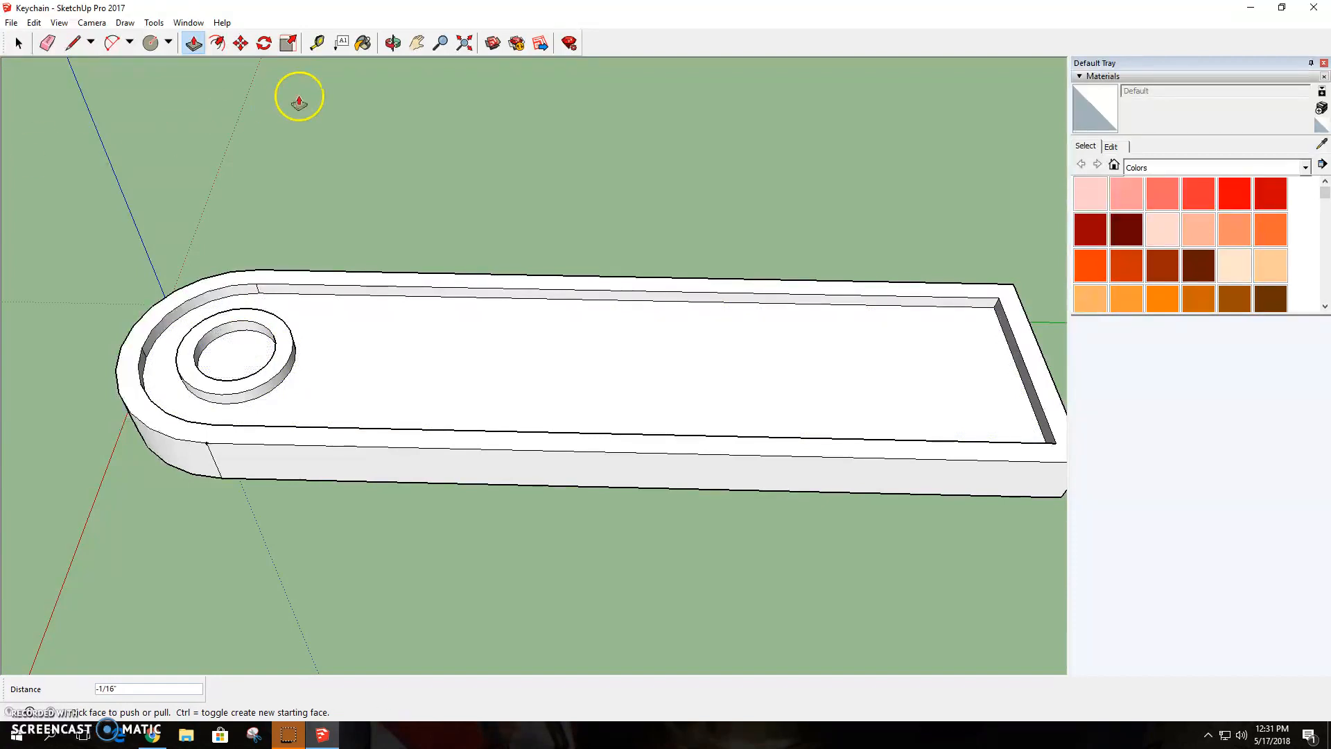
# Step: Push the inner circle's face down a further 3/16" to cut the ring hole right through the block
pyautogui.click(392, 43)
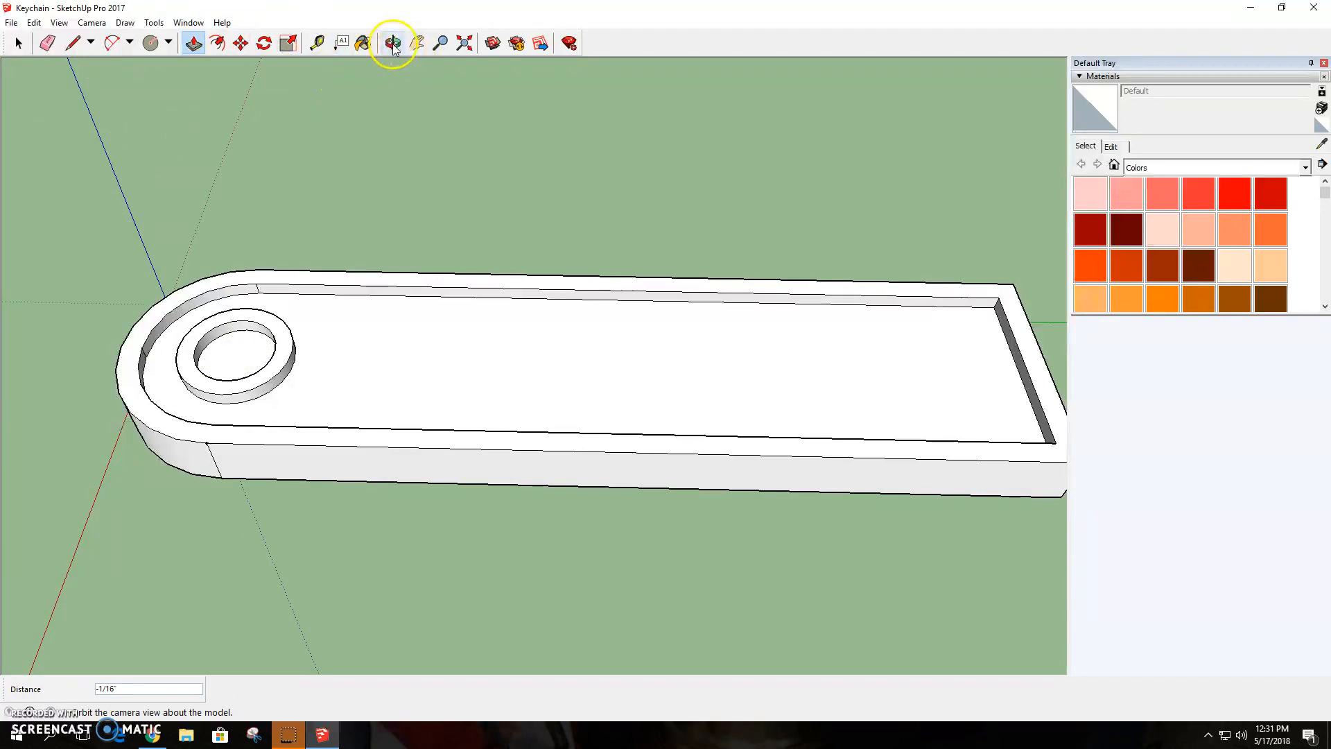
pyautogui.moveTo(296, 322); pyautogui.dragTo(437, 511)
pyautogui.click(194, 45)
pyautogui.moveTo(232, 398); pyautogui.dragTo(233, 414)
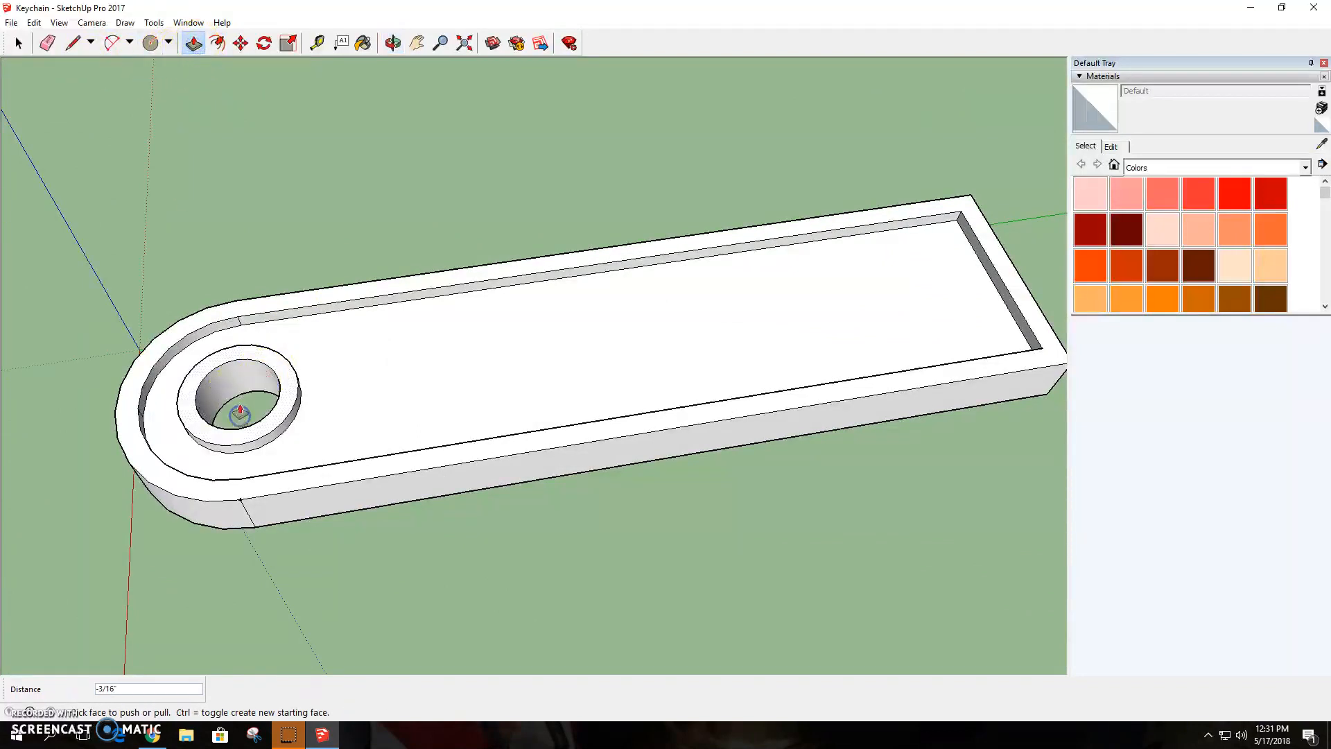
# Step: Define 3D text with the name in capitals, in Tahoma Regular, left-aligned, filled, 10" high and extruded 1"
pyautogui.click(392, 43)
pyautogui.moveTo(563, 242); pyautogui.dragTo(458, 215)
pyautogui.click(416, 44)
pyautogui.moveTo(473, 329); pyautogui.dragTo(427, 332)
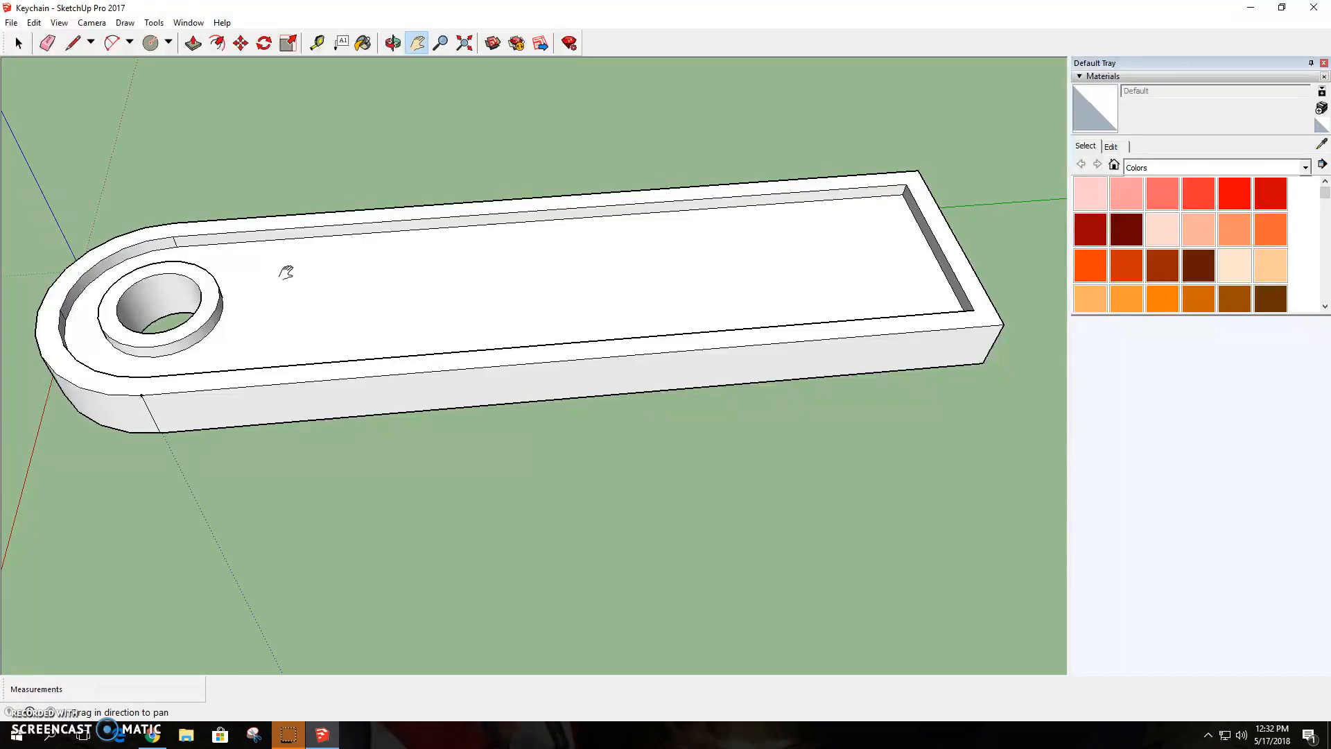
pyautogui.click(154, 23)
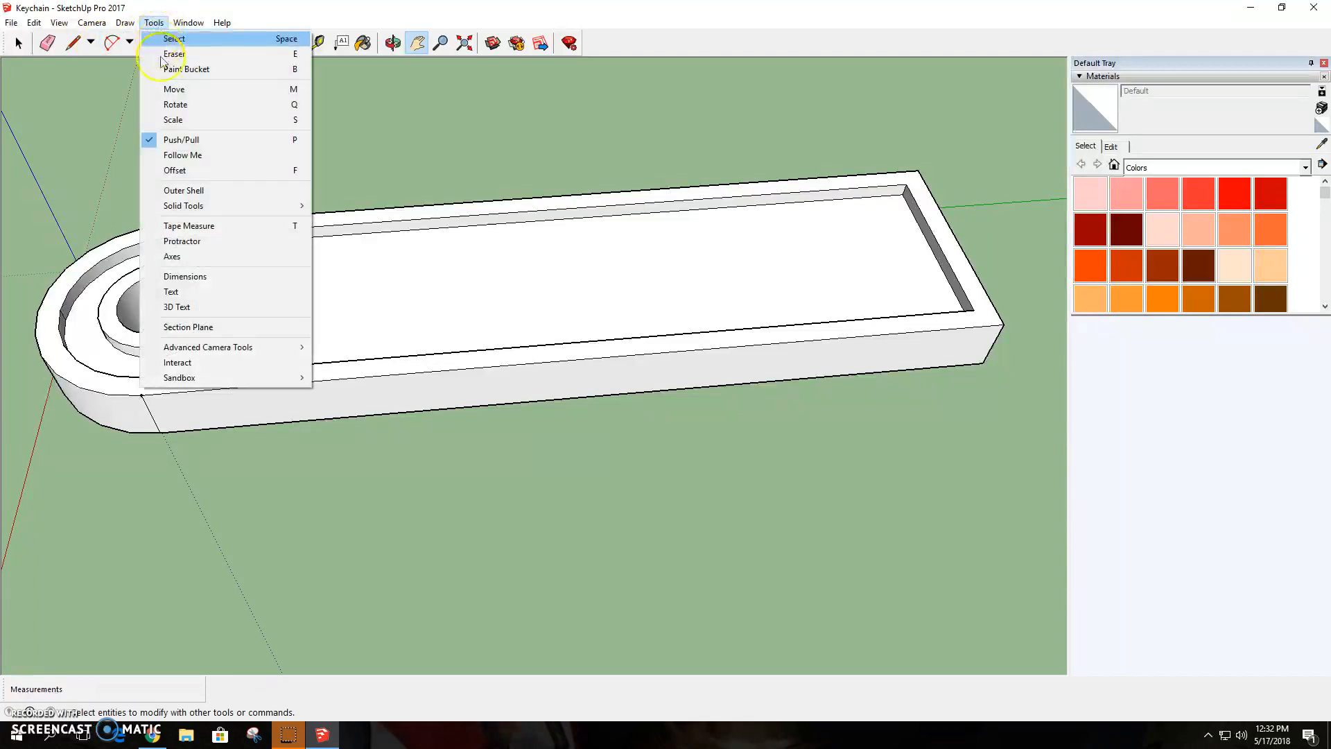
pyautogui.click(195, 306)
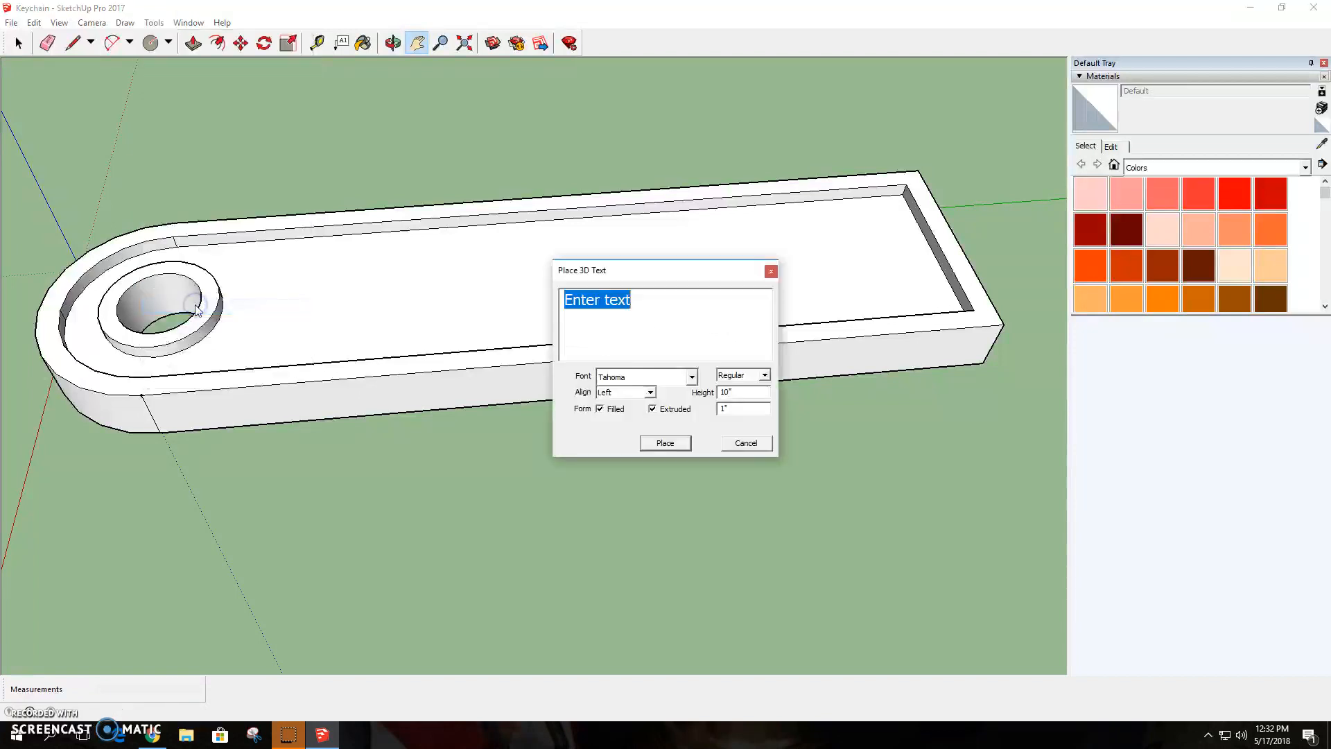
pyautogui.write('BURT')
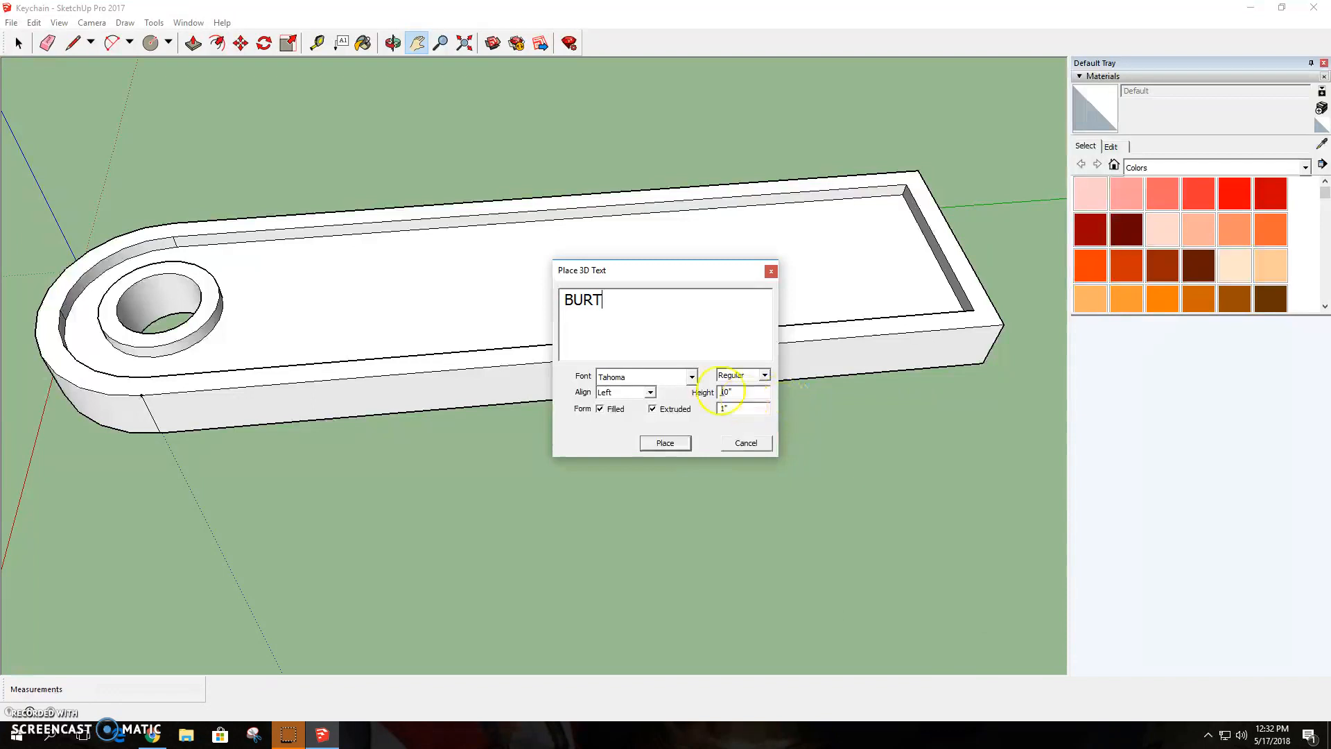
pyautogui.click(692, 378)
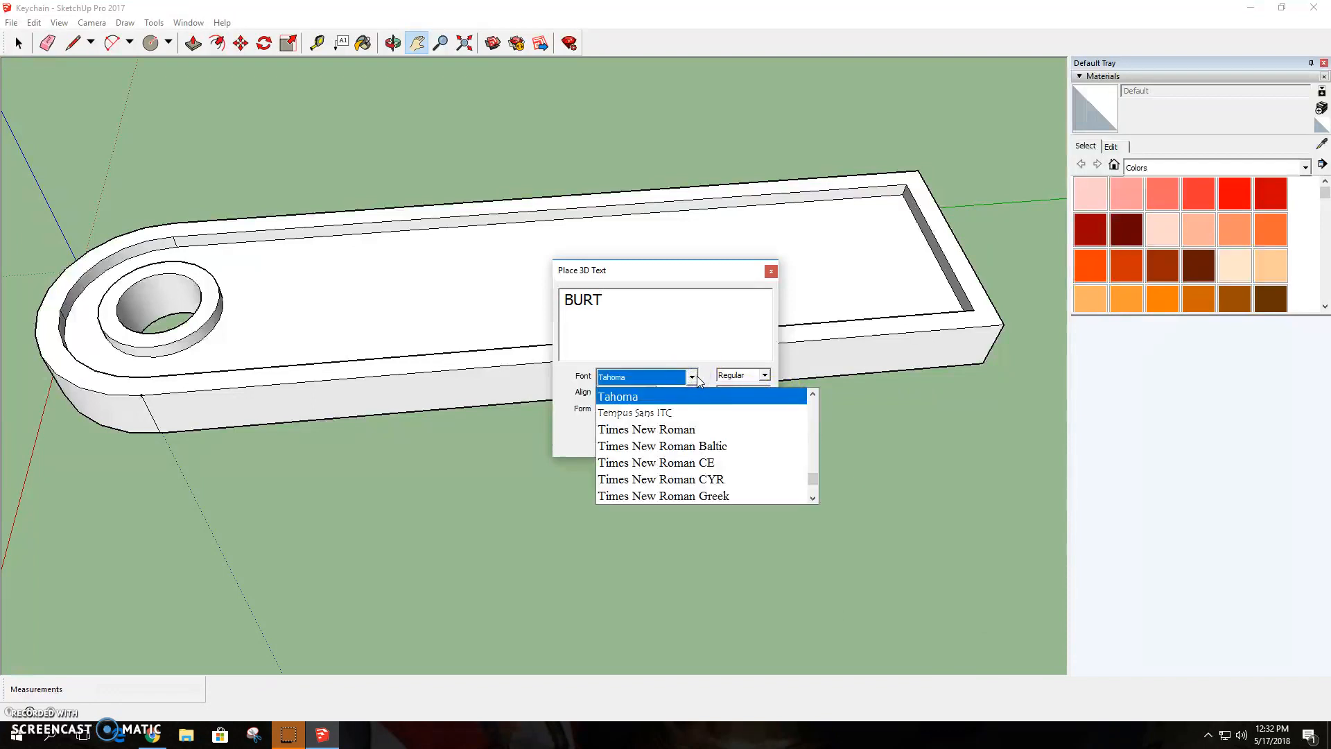
pyautogui.click(696, 378)
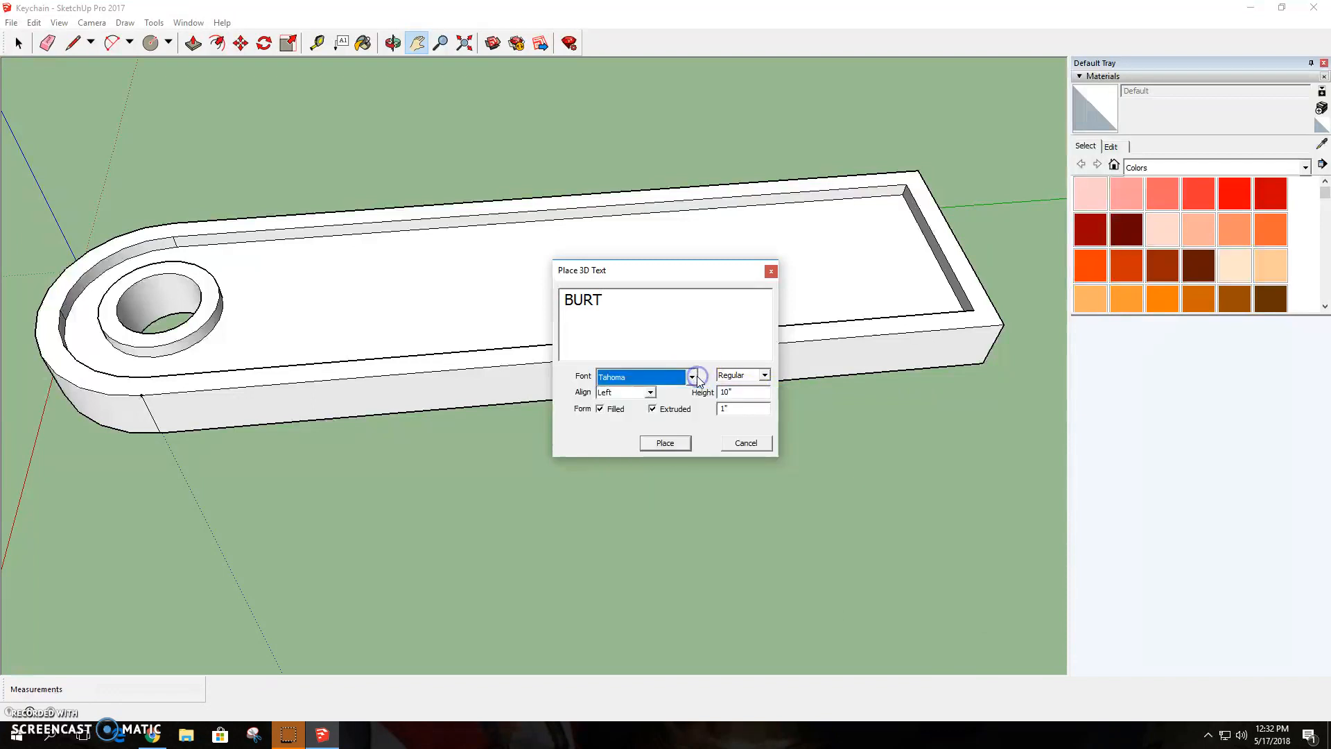
# Step: Place the 3D text on the green axis, a short distance beyond the block's square end
pyautogui.click(664, 444)
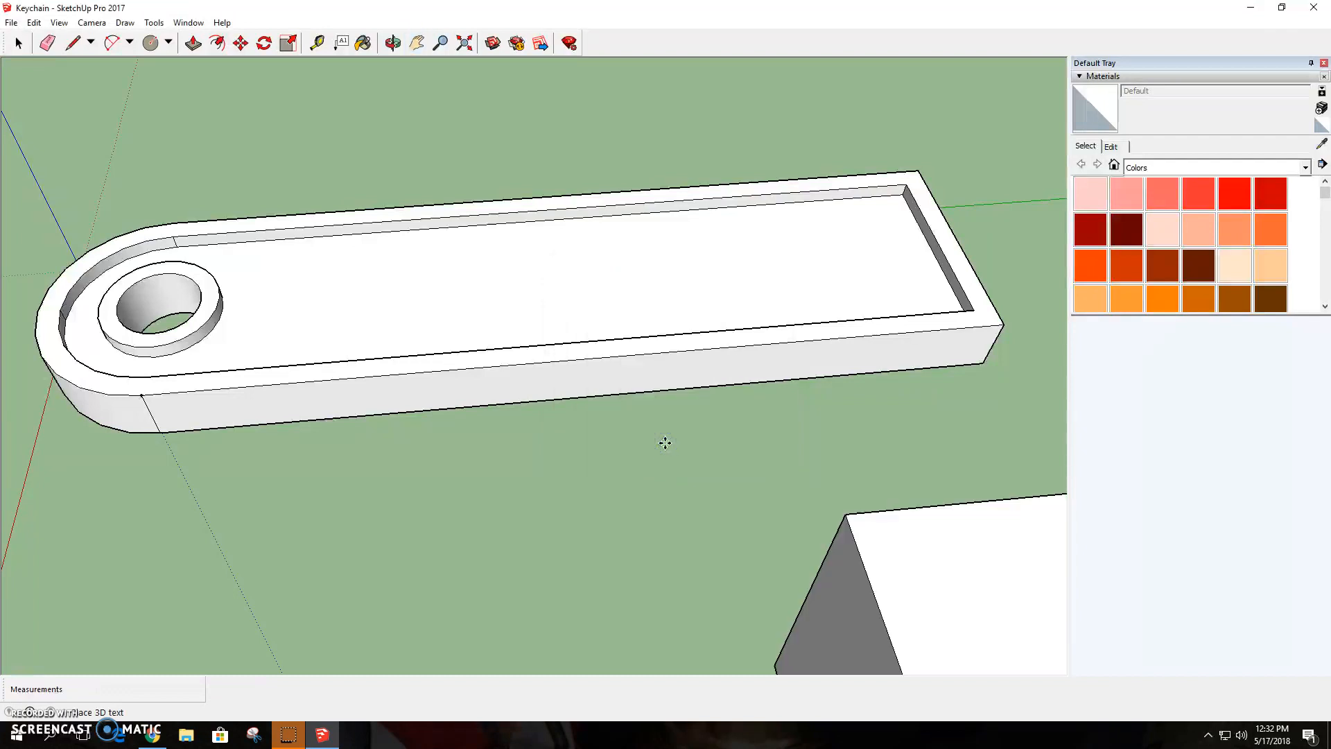
pyautogui.scroll(-6, 252, 174)
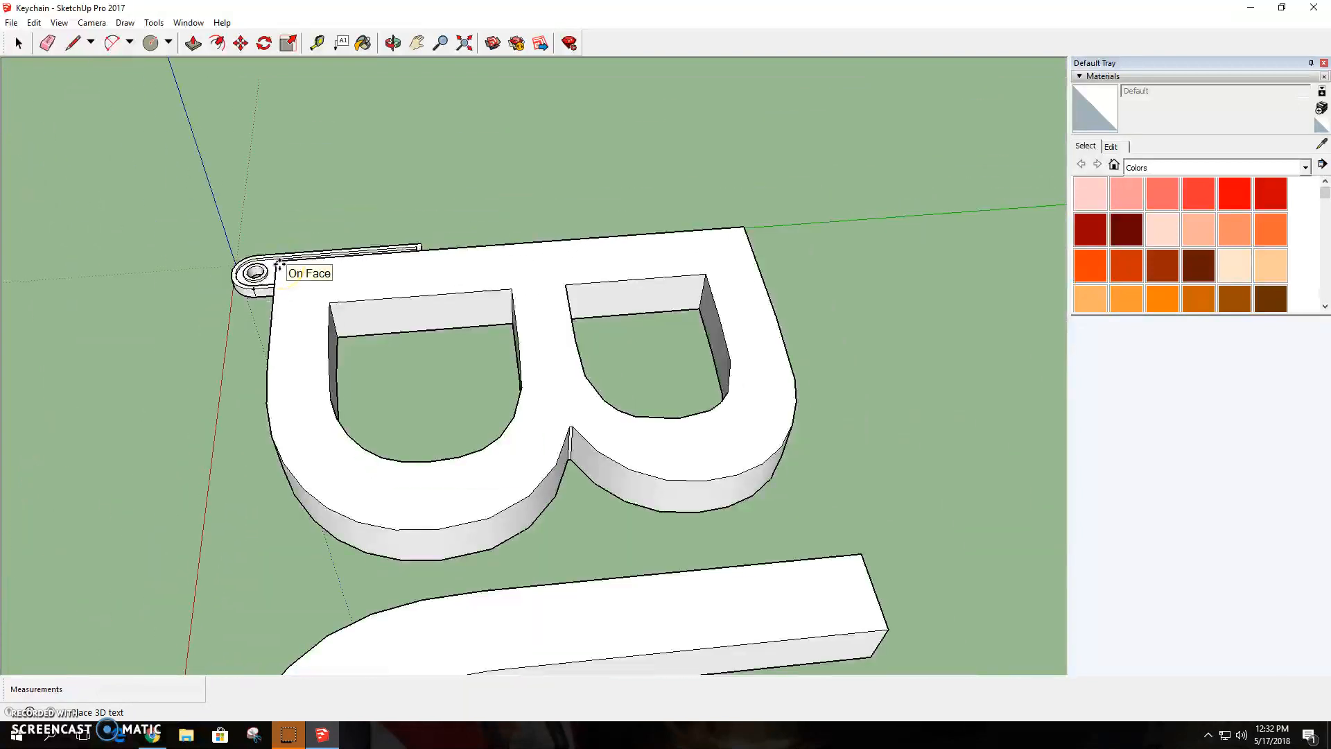
pyautogui.scroll(-5, 278, 266)
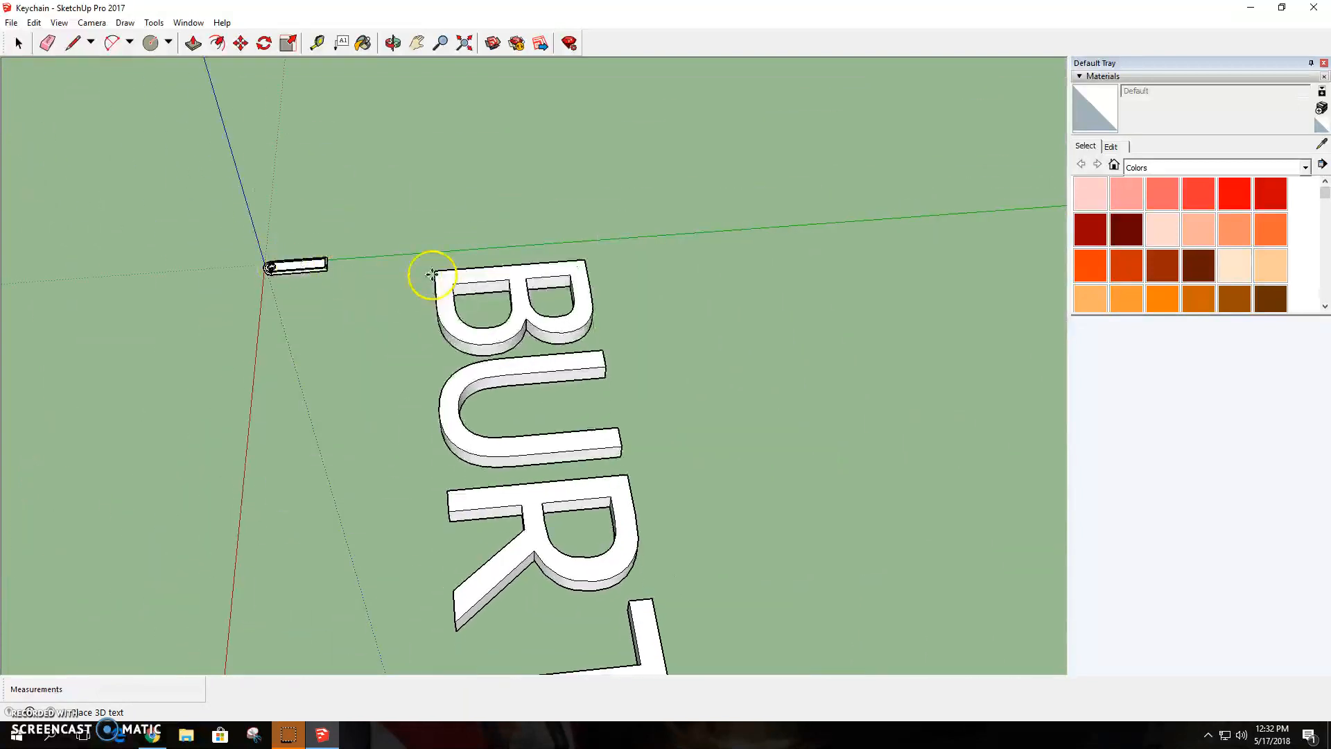
pyautogui.click(440, 247)
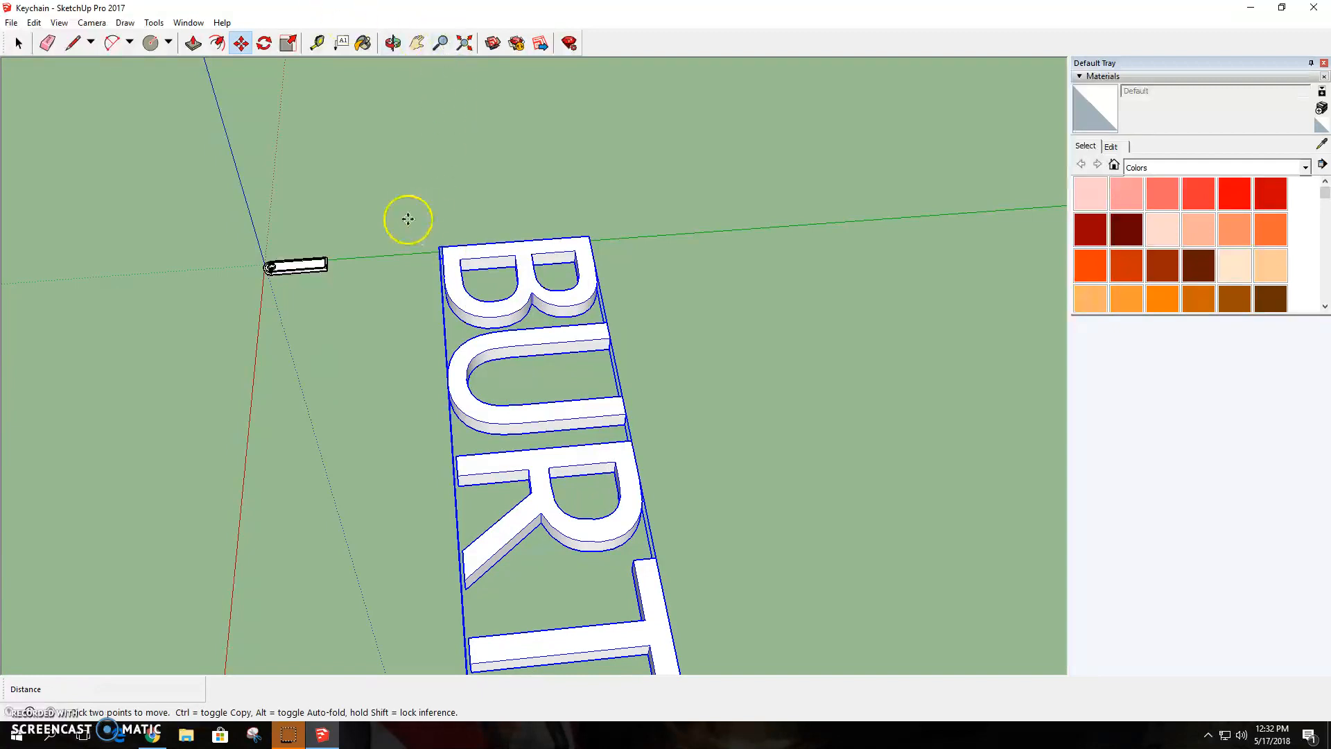
# Step: Scale the 3D text down uniformly from its far corner until it is slightly shorter than the block
pyautogui.click(288, 44)
pyautogui.scroll(-3, 641, 303)
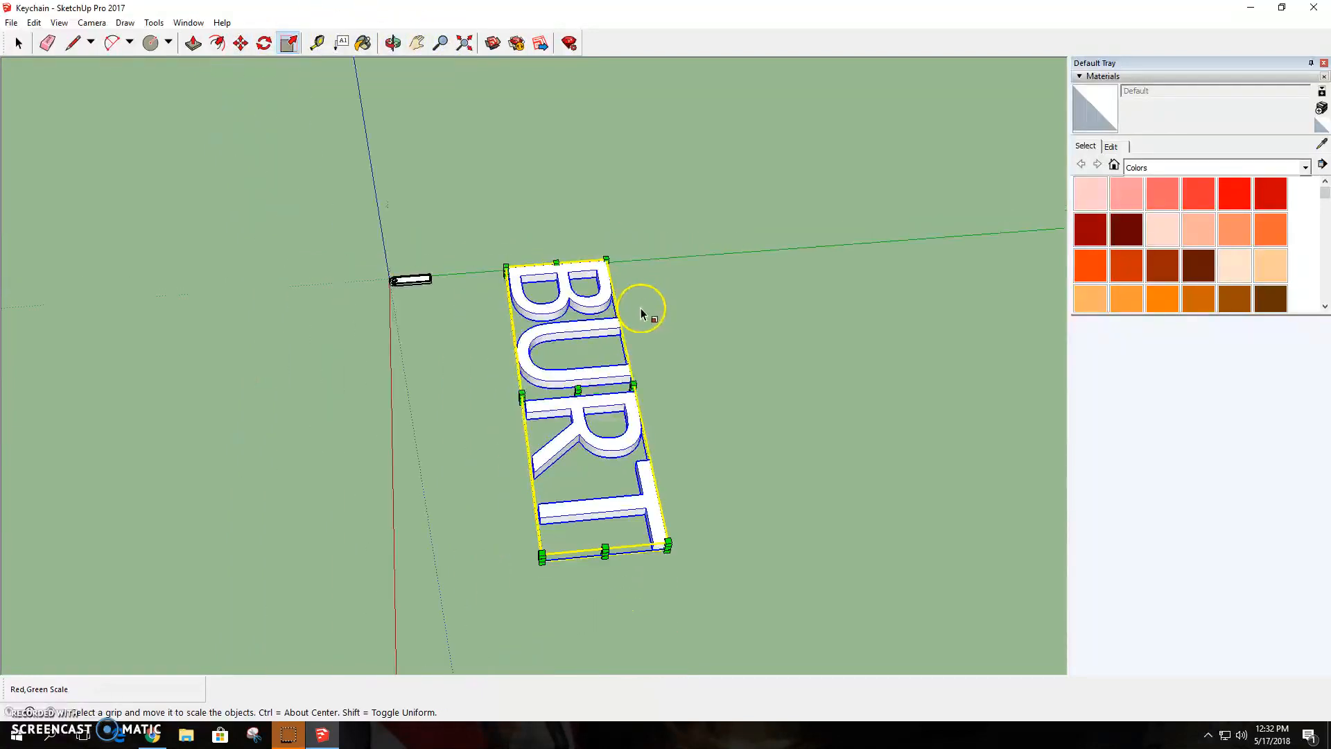
pyautogui.moveTo(667, 541); pyautogui.dragTo(551, 302)
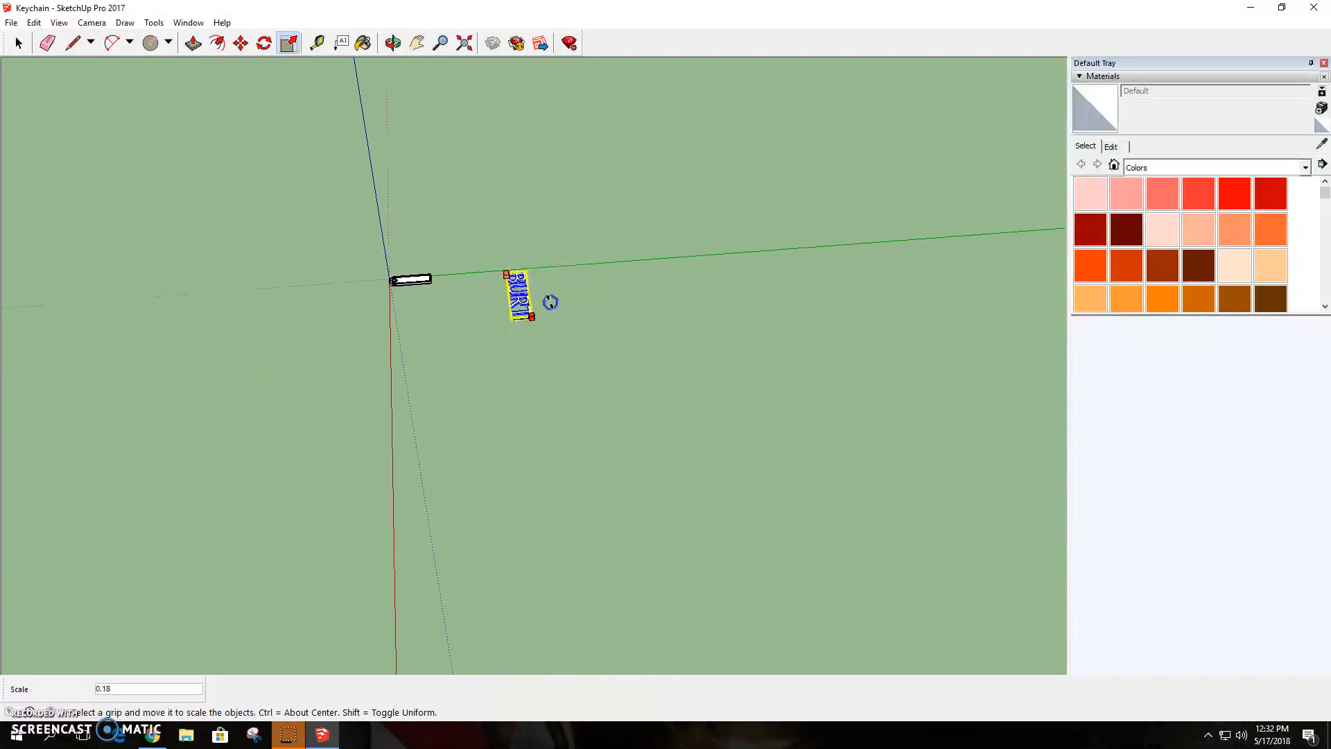
# Step: Rotate the 3D text 90° about its centre in the ground plane so it reads along the block's length
pyautogui.scroll(6, 496, 175)
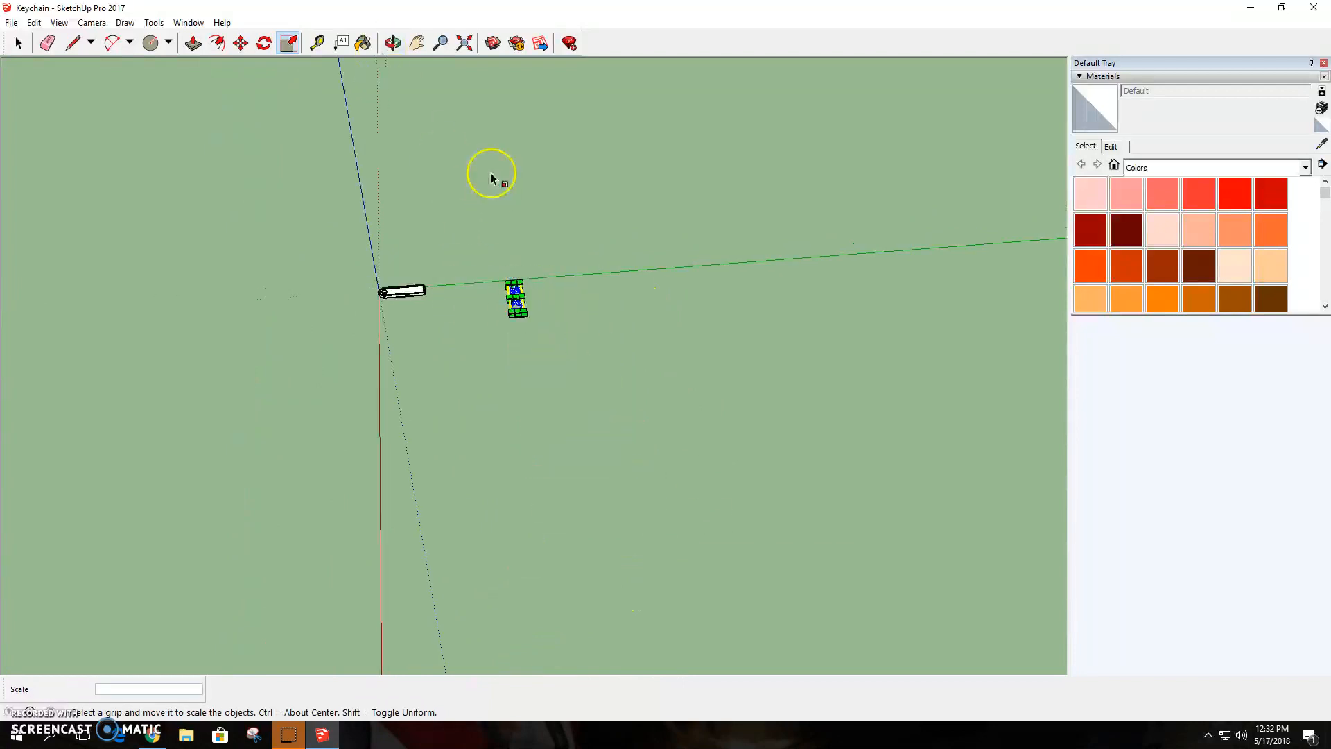
pyautogui.scroll(-2, 491, 173)
pyautogui.click(260, 45)
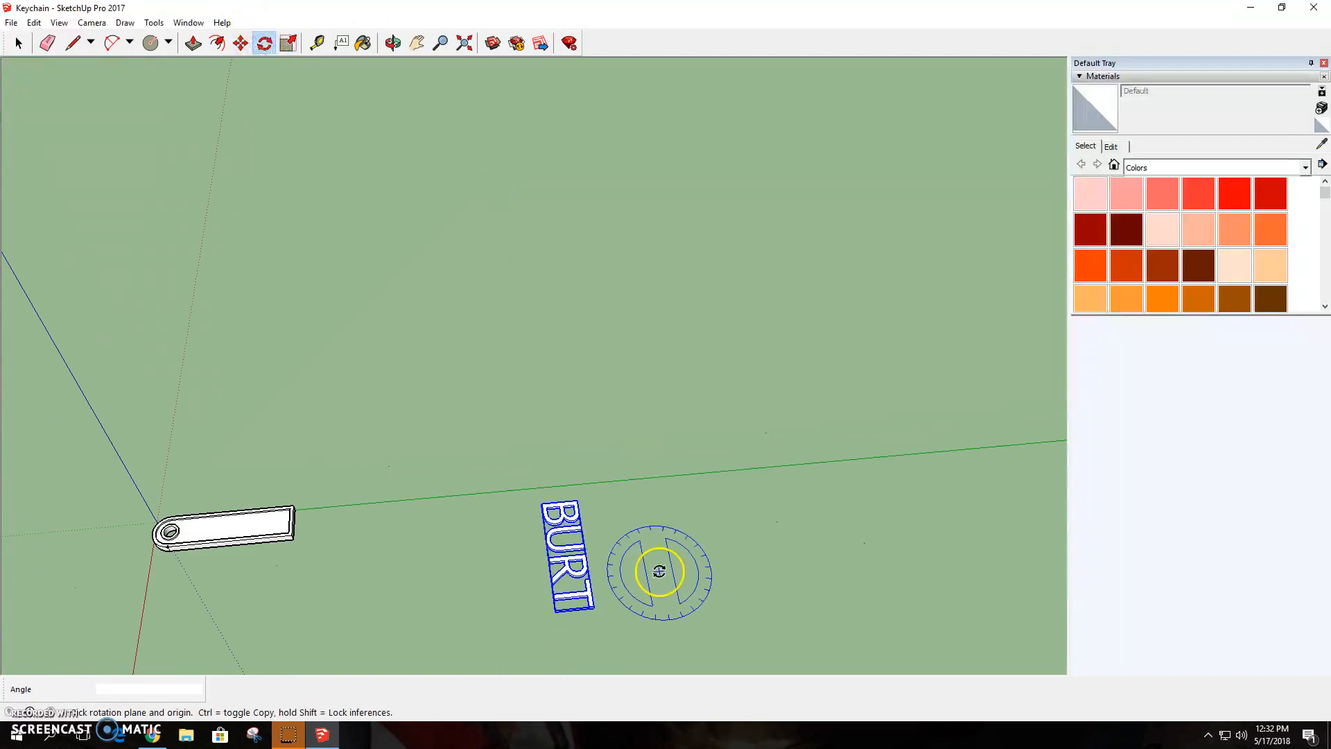
pyautogui.click(240, 44)
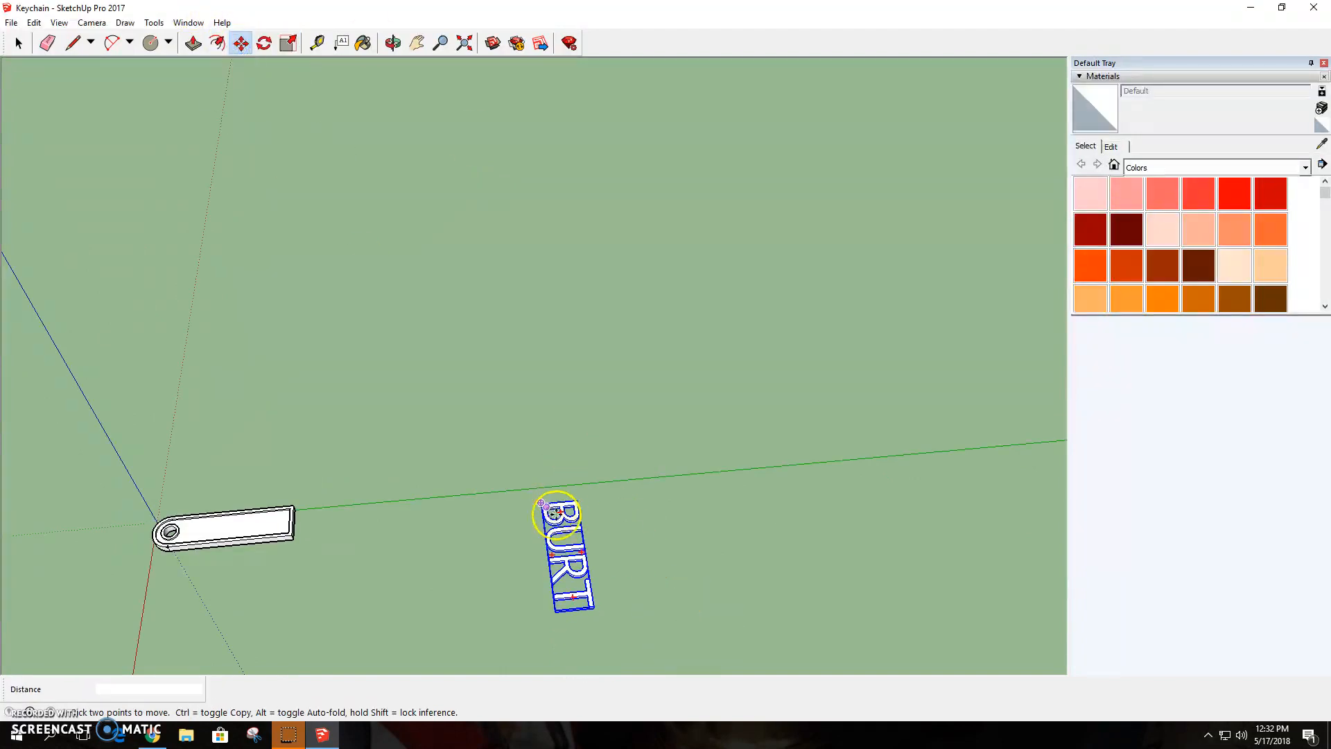
pyautogui.press('q')
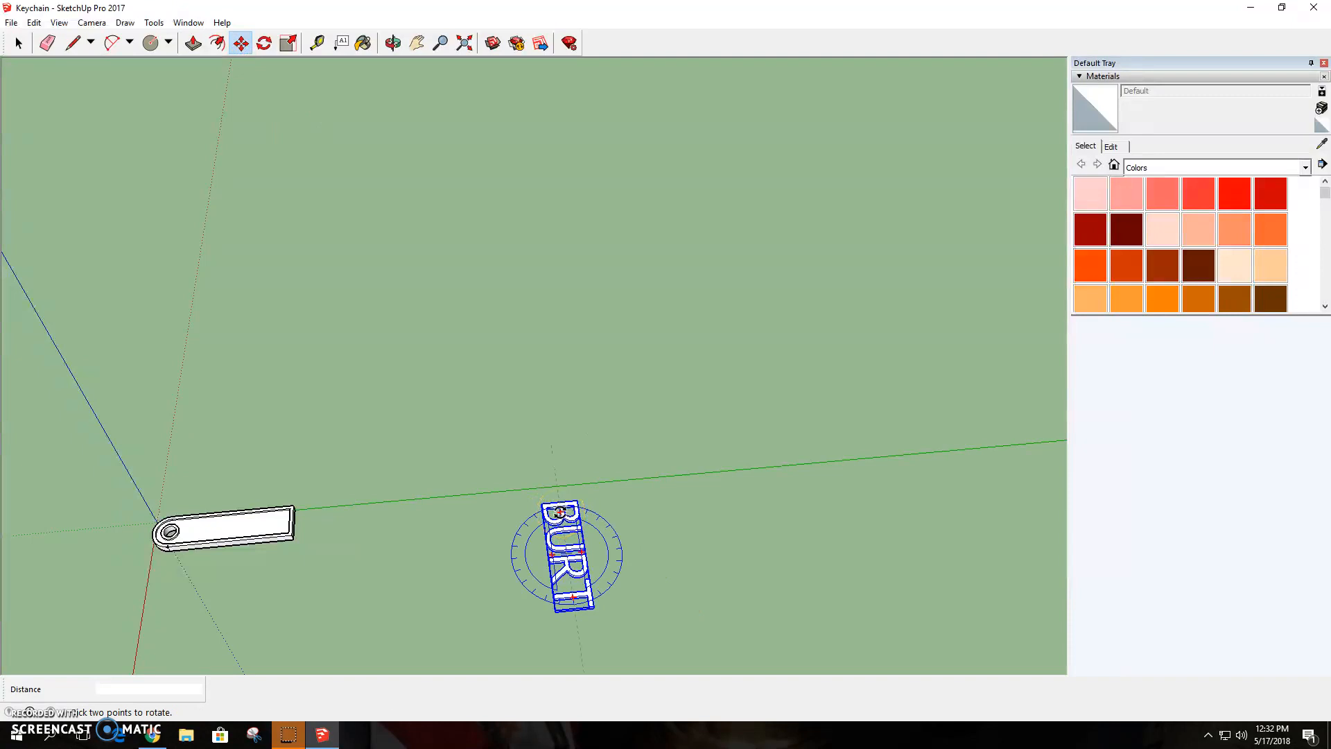
pyautogui.scroll(2, 558, 512)
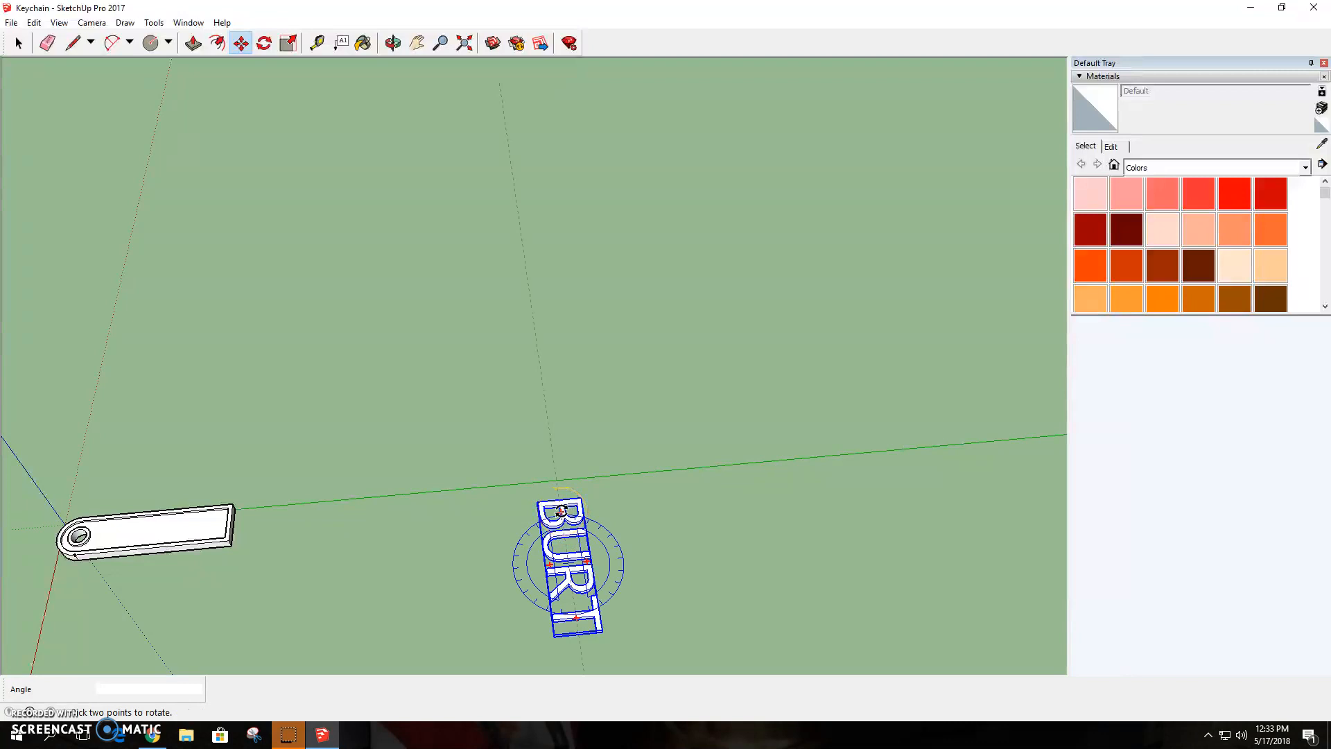
pyautogui.click(558, 511)
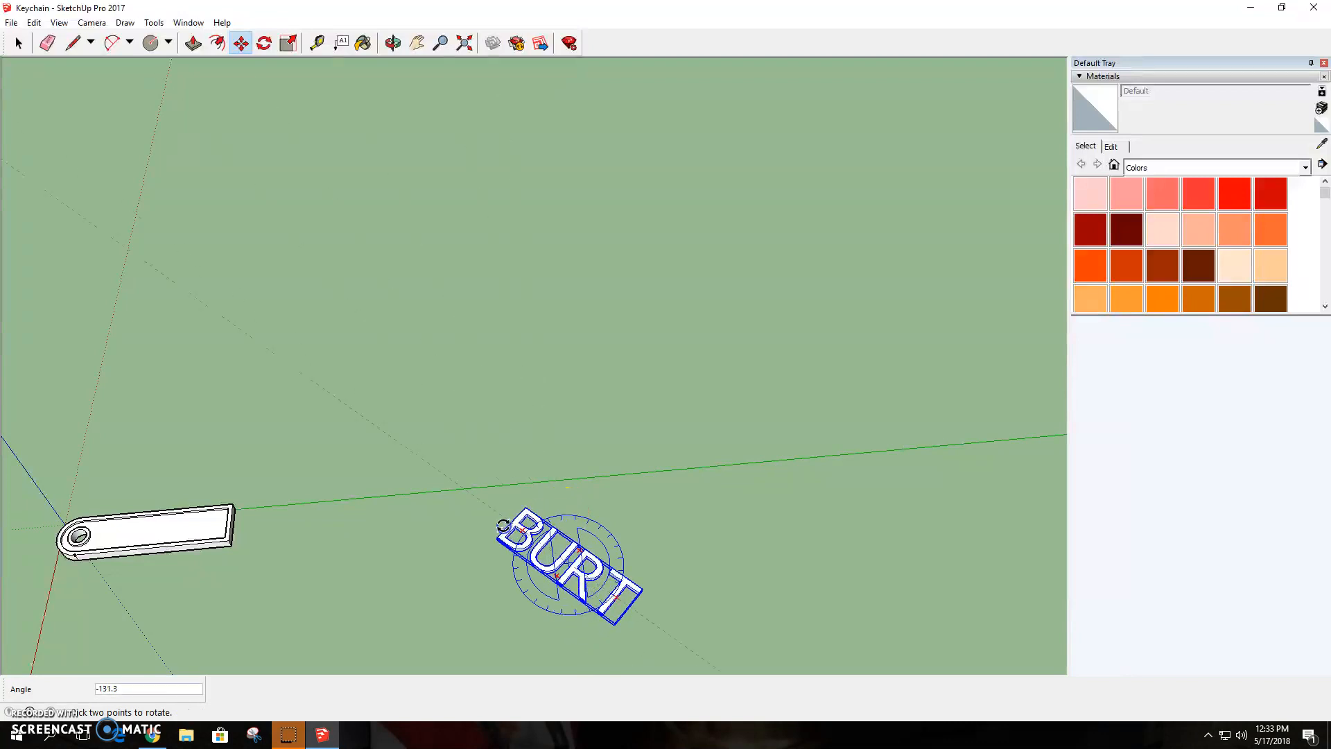
pyautogui.click(471, 574)
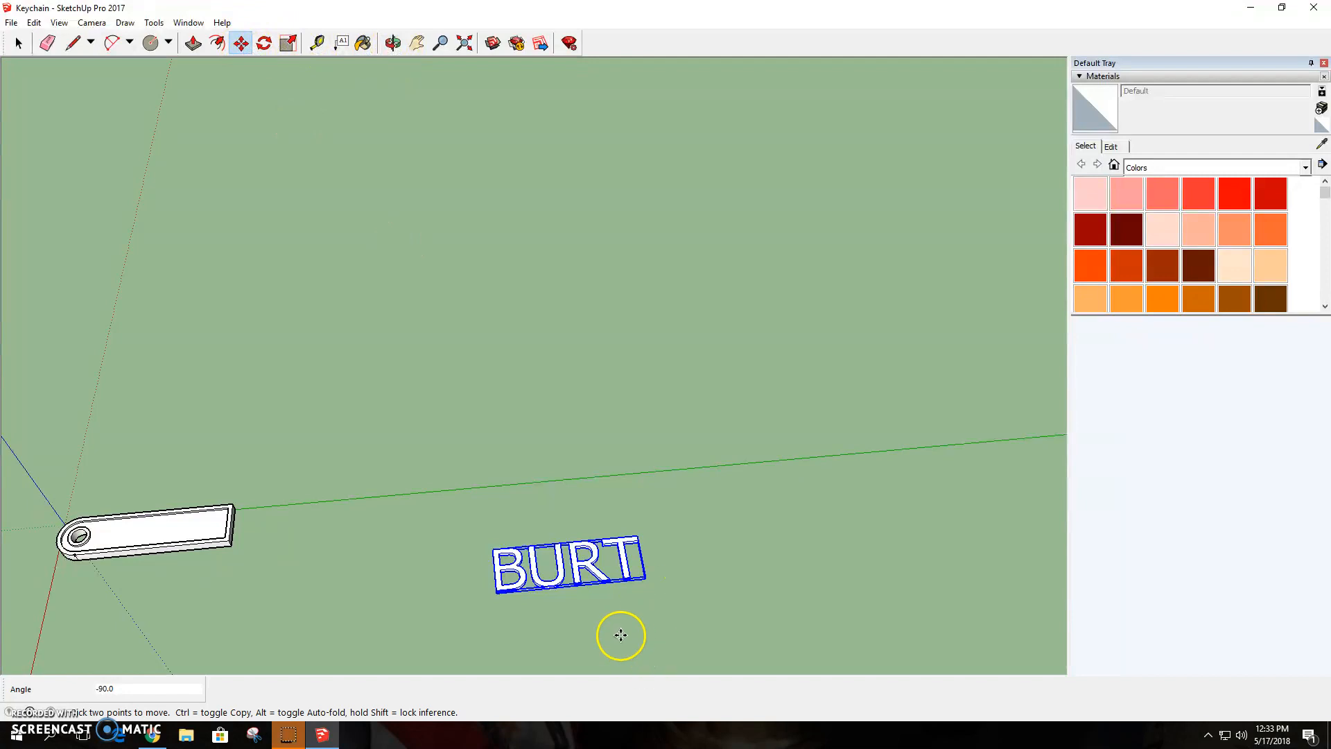
# Step: Move the 3D text alongside the block's long far edge
pyautogui.click(536, 556)
pyautogui.click(129, 476)
pyautogui.scroll(5, 208, 550)
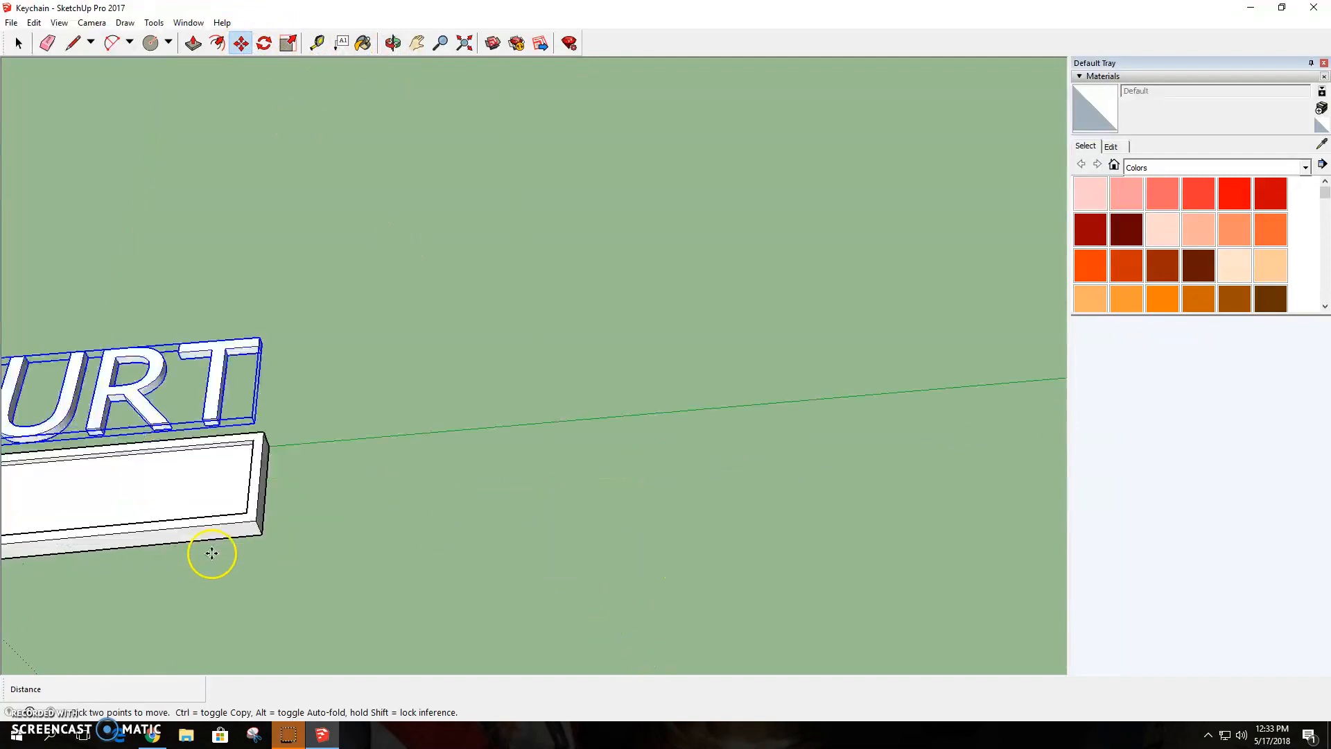
# Step: Move the 3D text up off the ground so that it floats above the block
pyautogui.click(417, 42)
pyautogui.moveTo(239, 426); pyautogui.dragTo(754, 472)
pyautogui.click(393, 43)
pyautogui.moveTo(597, 457); pyautogui.dragTo(499, 199)
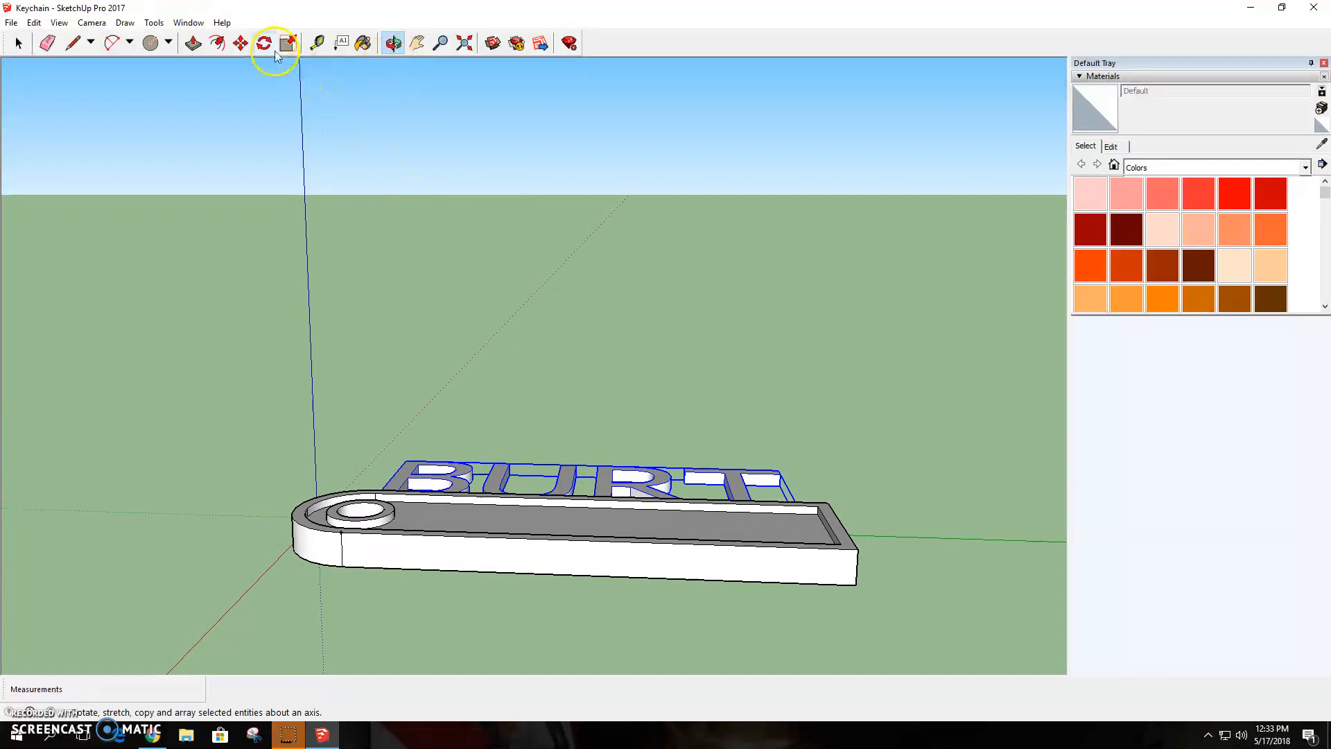
pyautogui.click(241, 43)
pyautogui.click(571, 480)
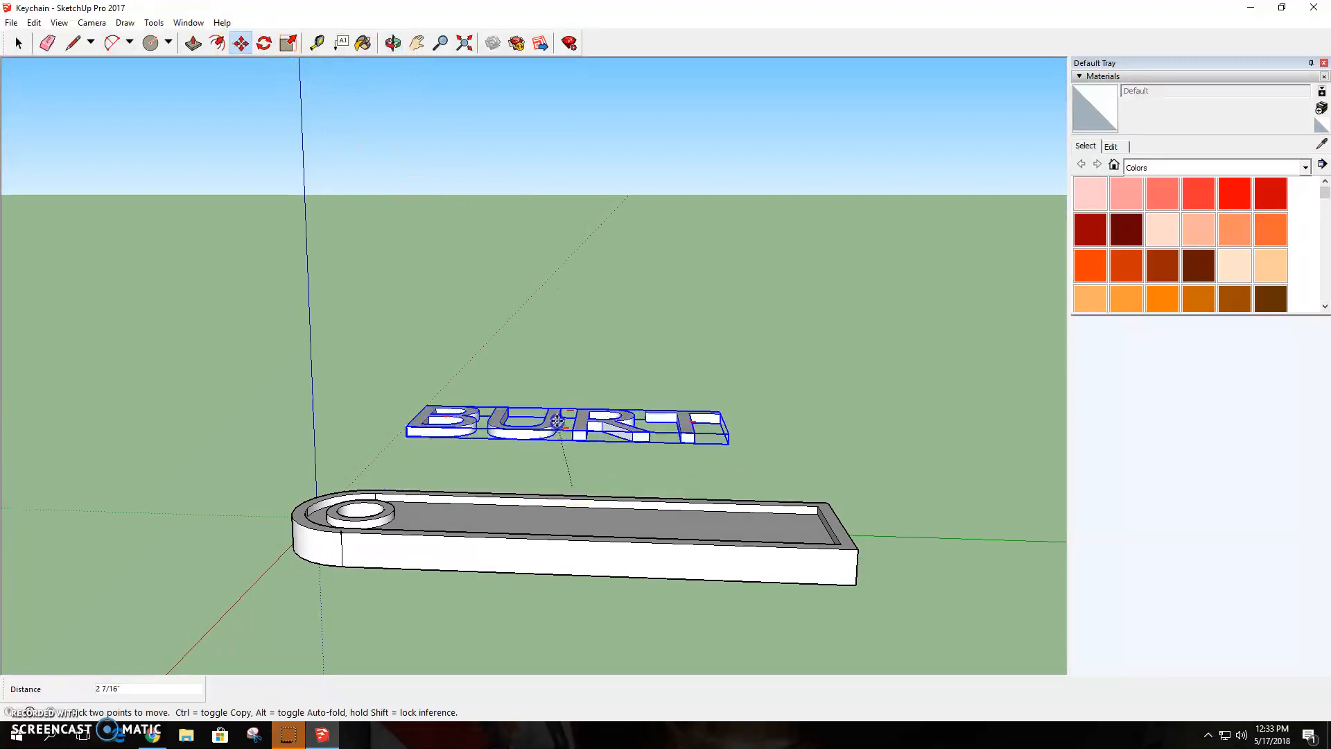
pyautogui.scroll(-3, 724, 545)
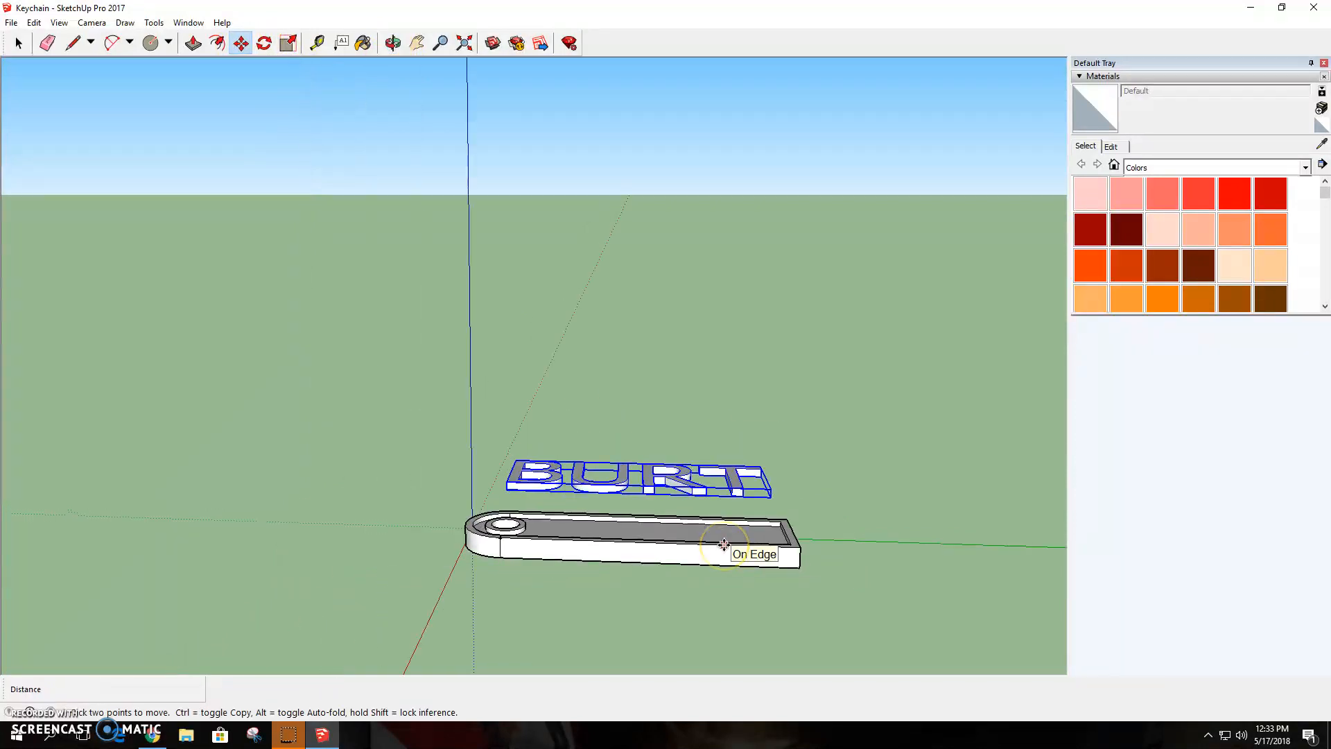
# Step: Move the 3D text about 1 3/8" sideways so that it lies over the block's recess
pyautogui.scroll(3, 724, 545)
pyautogui.click(393, 43)
pyautogui.moveTo(871, 484); pyautogui.dragTo(333, 463)
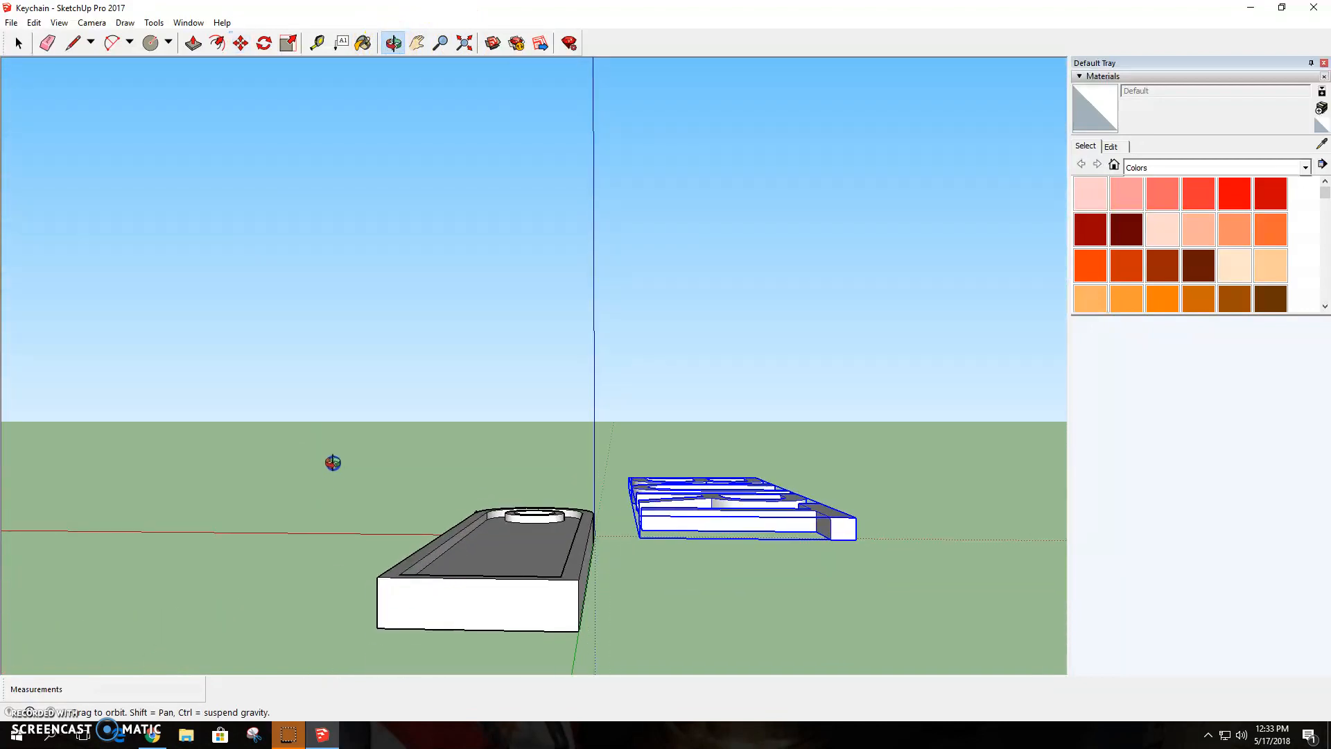
pyautogui.click(240, 43)
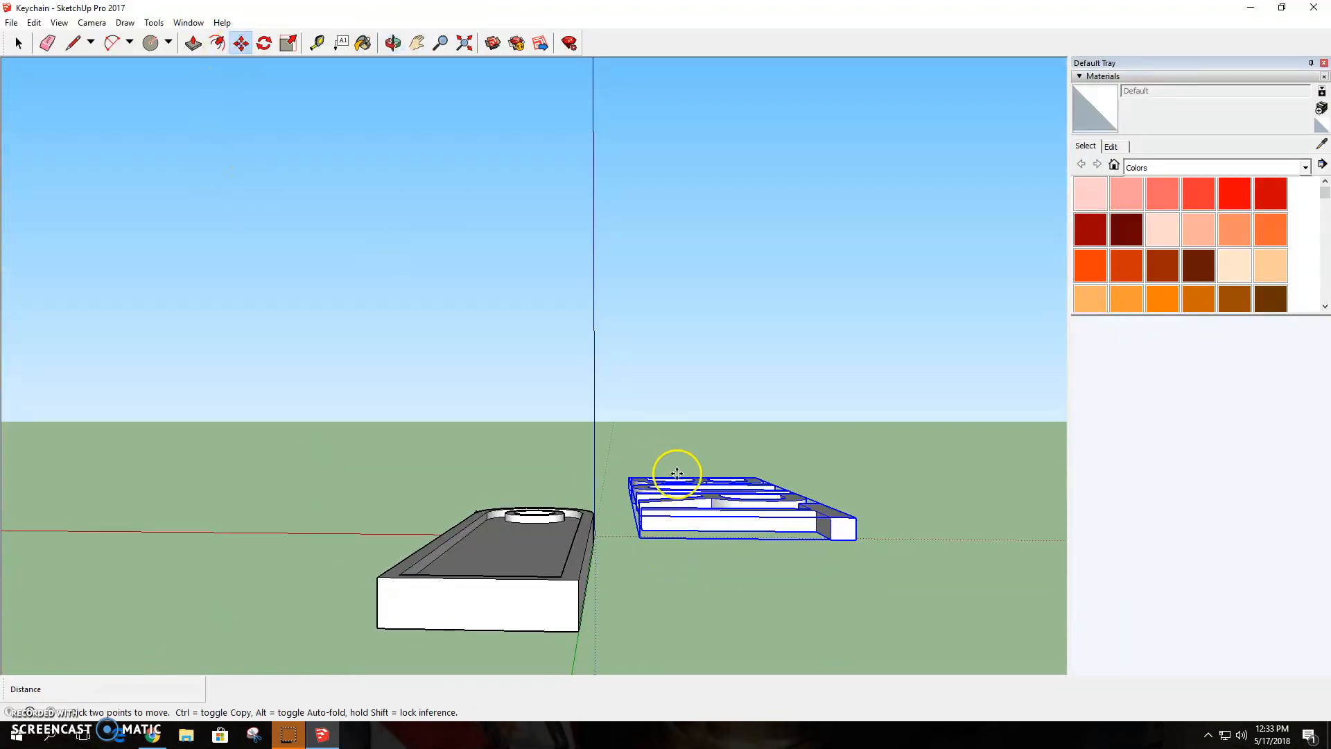
pyautogui.click(696, 528)
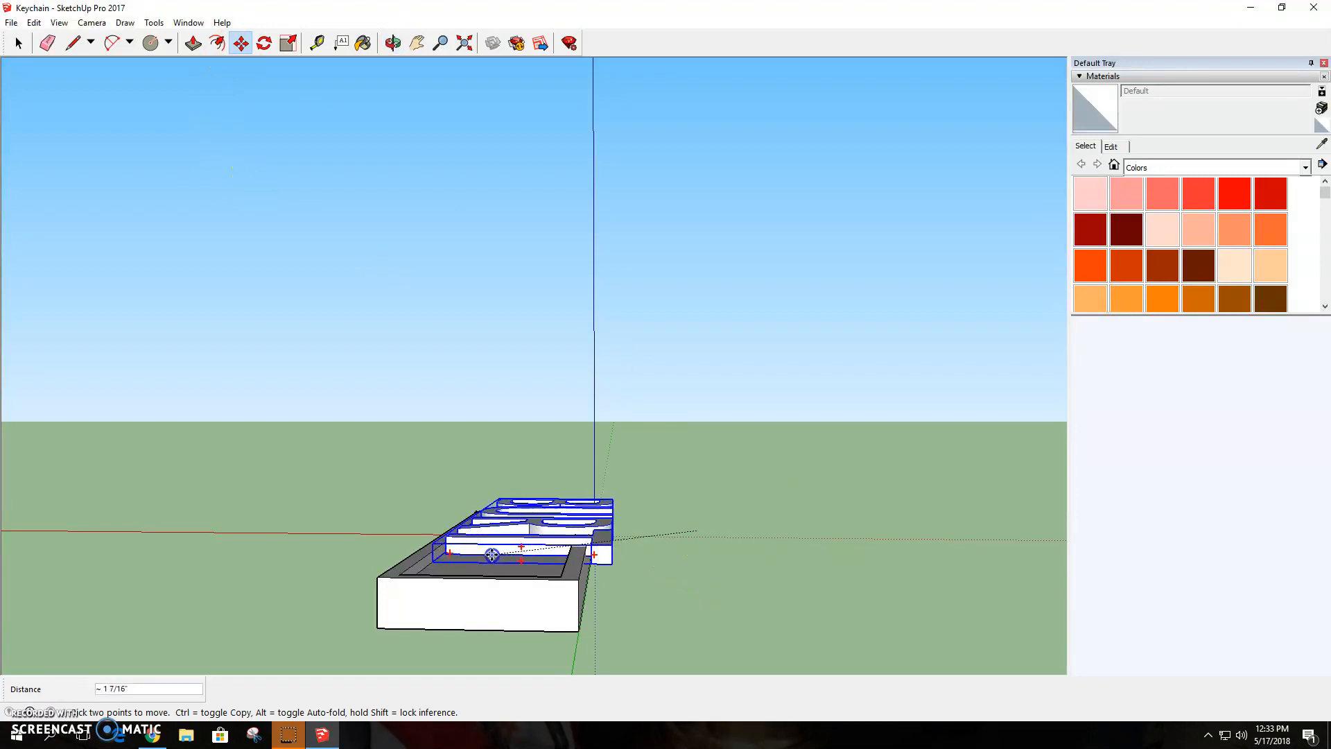
pyautogui.click(477, 561)
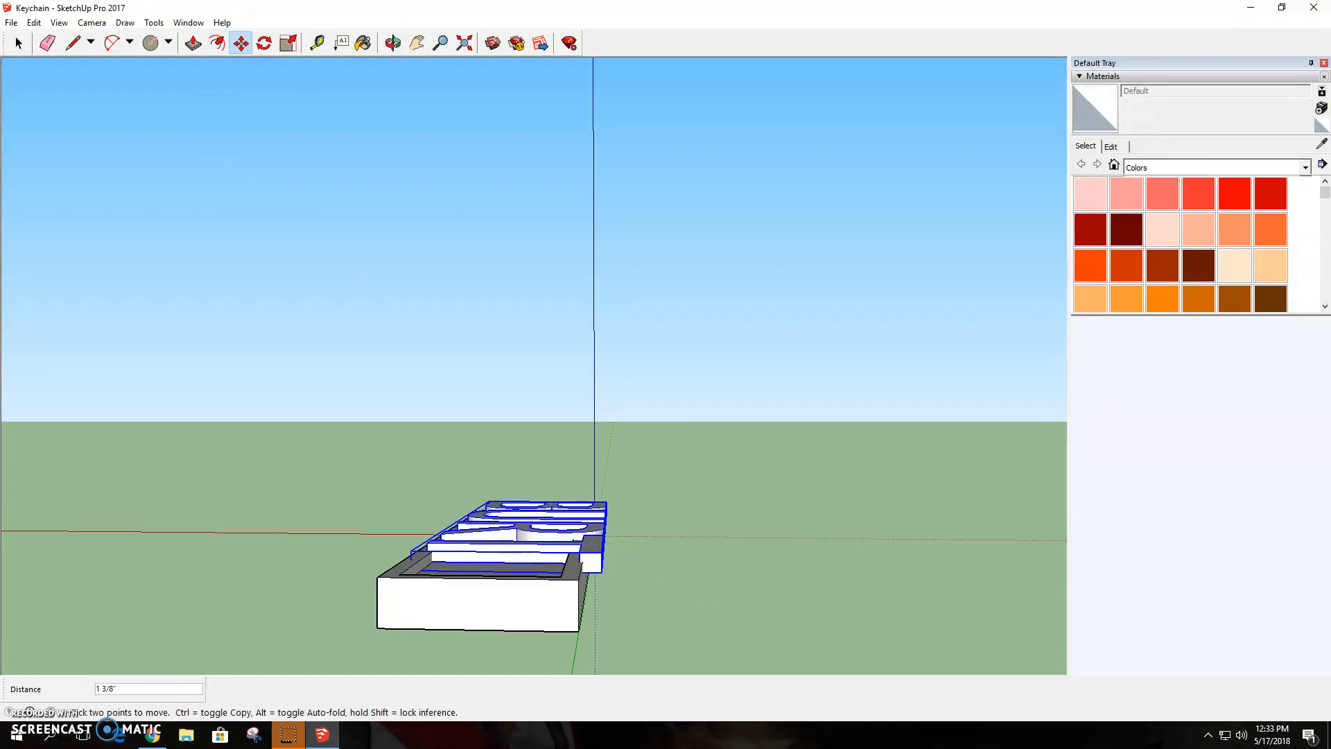
# Step: Scale the 3D text down uniformly from a corner so it fits within the block's raised border
pyautogui.click(289, 43)
pyautogui.moveTo(600, 553); pyautogui.dragTo(555, 525)
pyautogui.click(274, 99)
# Step: Move the 3D text about 1 5/16" along the block into the recess between the ring hole and the square end, and deselect it
pyautogui.click(393, 43)
pyautogui.moveTo(199, 395); pyautogui.dragTo(469, 591)
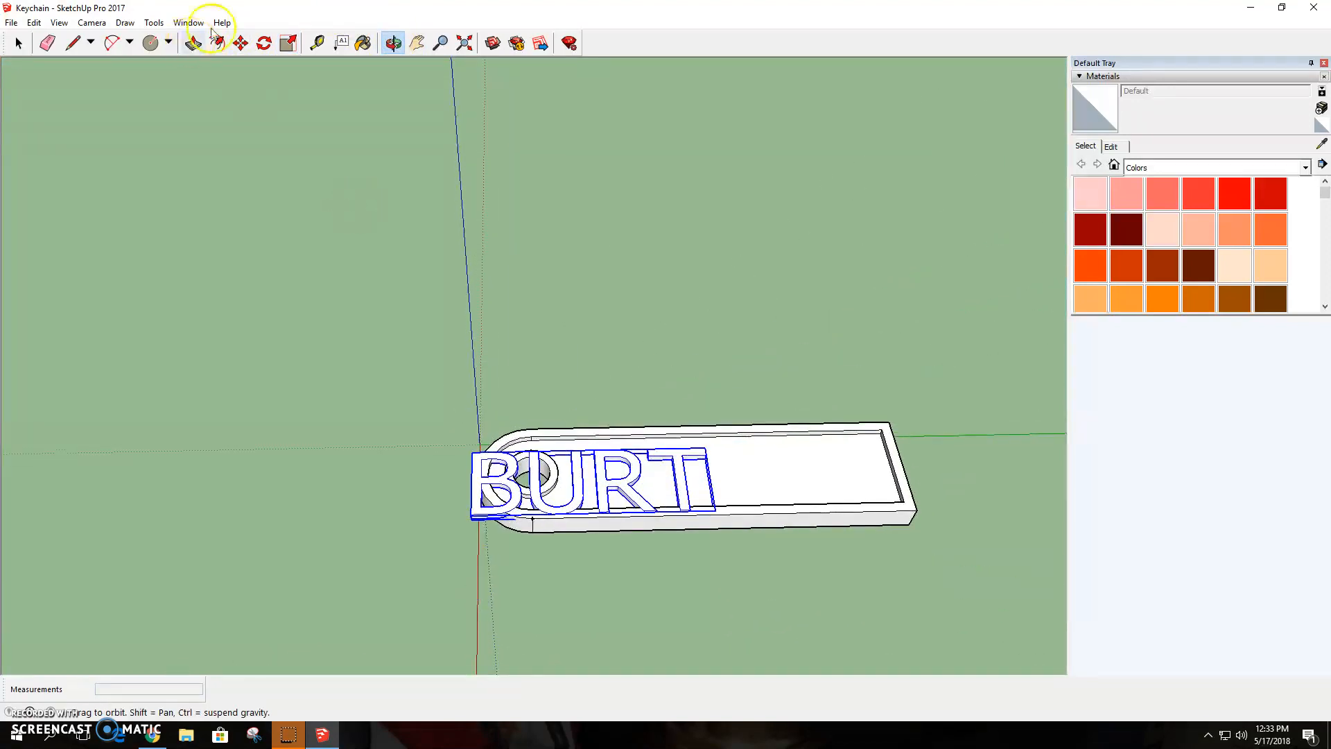
pyautogui.click(241, 43)
pyautogui.click(624, 481)
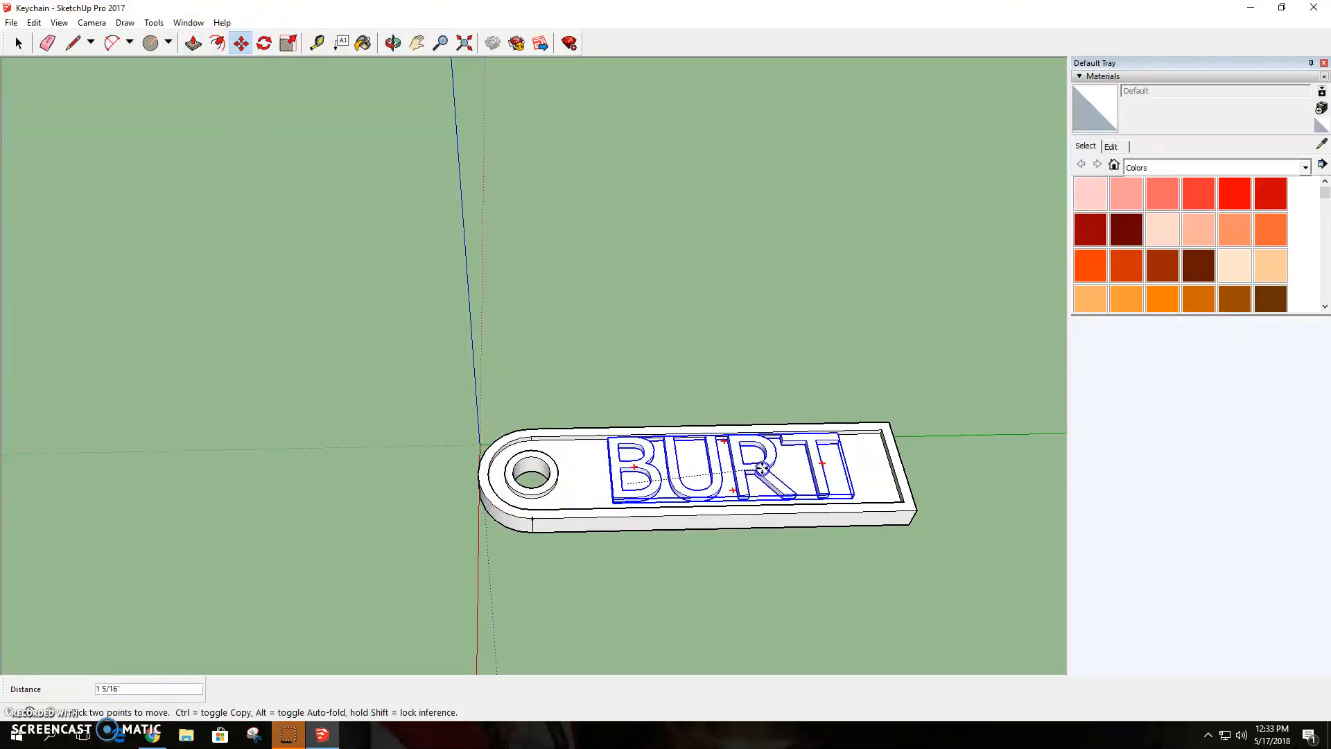
pyautogui.click(762, 470)
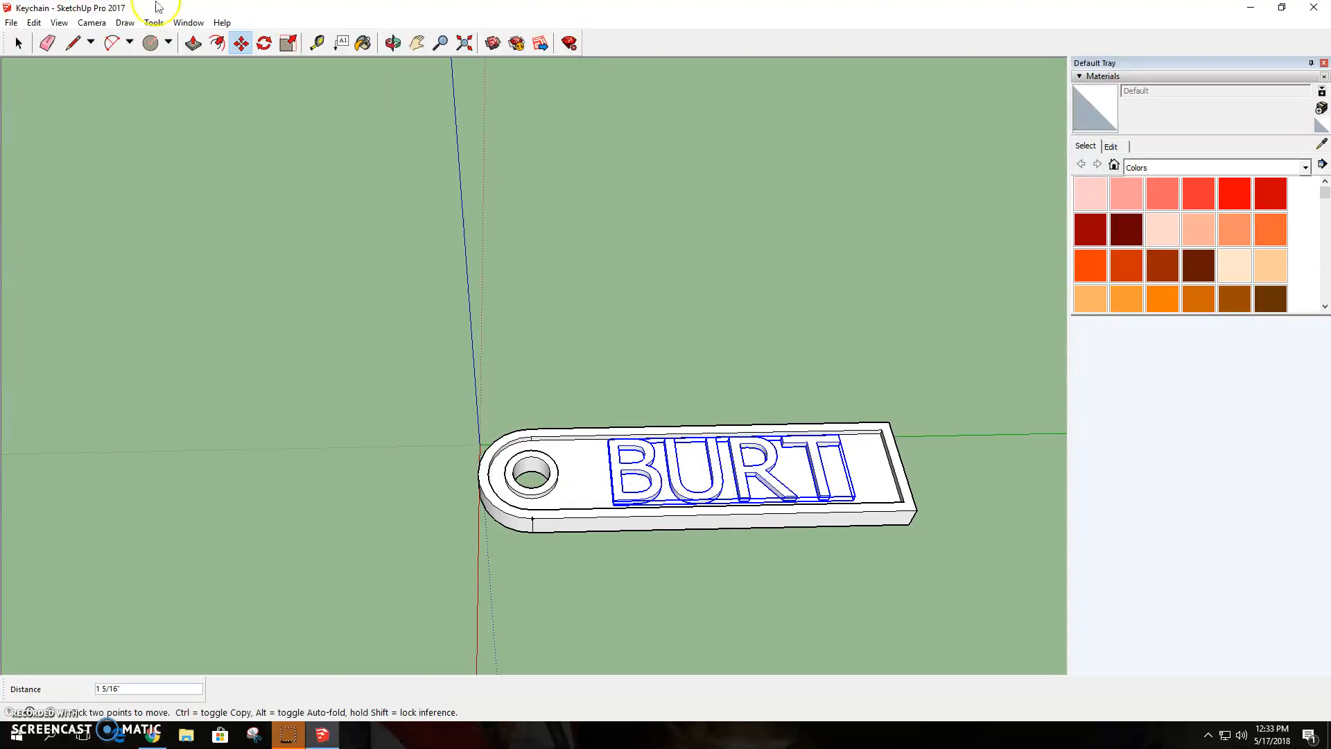
pyautogui.click(20, 43)
pyautogui.click(292, 311)
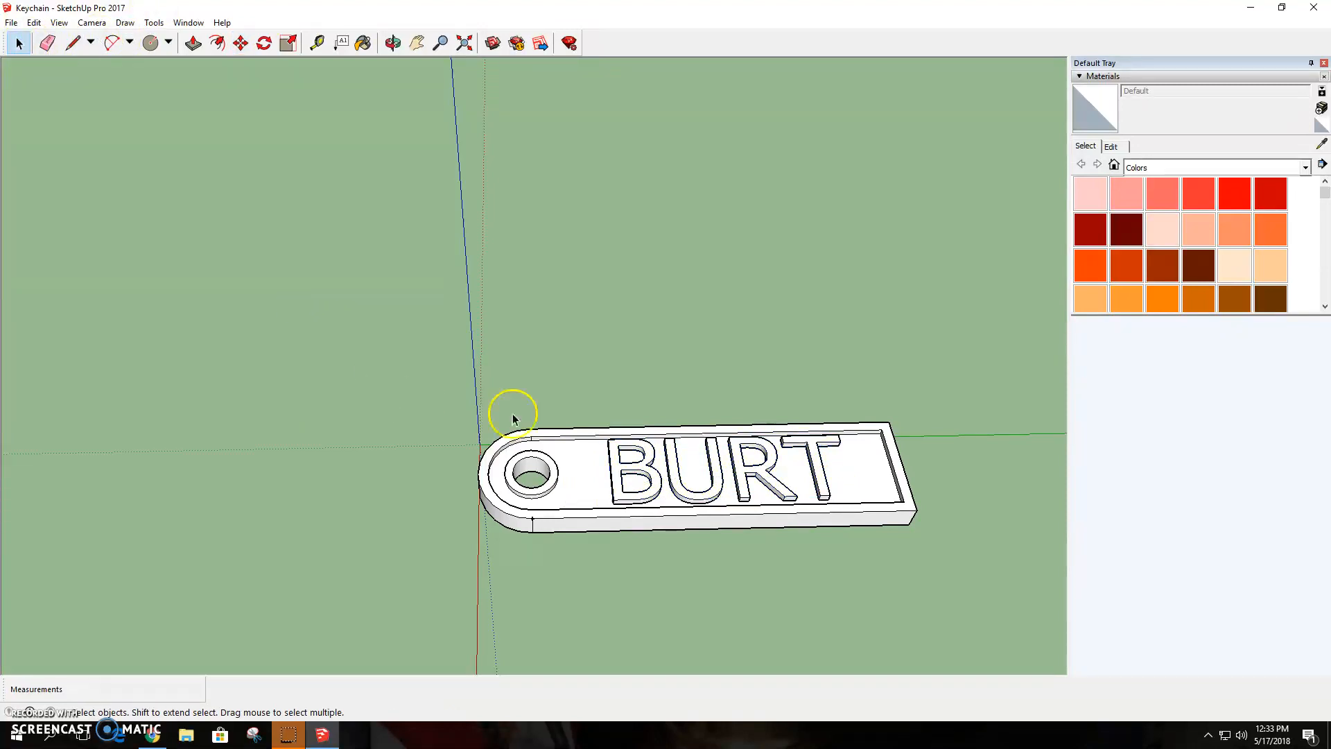
# Step: Paint the recessed floor of the keychain green with Color F07 from the Colors collection
pyautogui.click(393, 43)
pyautogui.moveTo(686, 332); pyautogui.dragTo(488, 139)
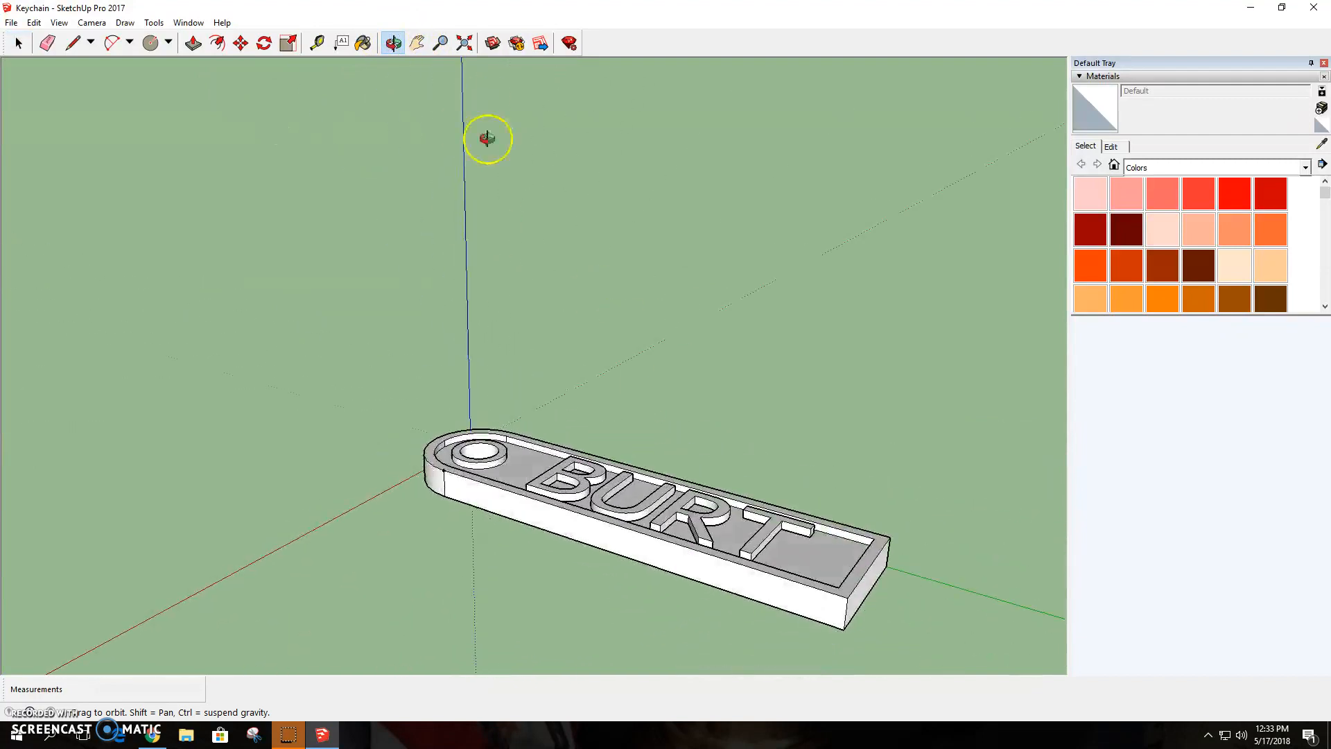
pyautogui.moveTo(631, 574); pyautogui.dragTo(507, 483)
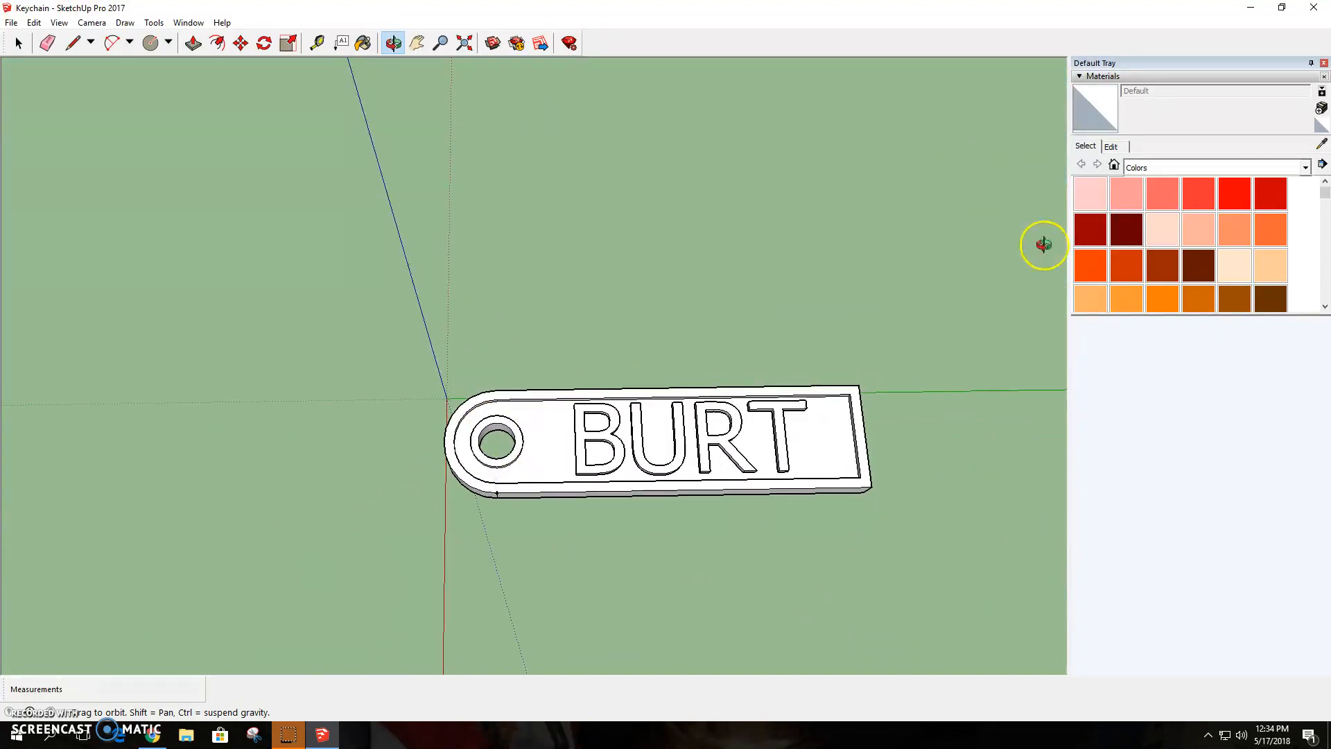
pyautogui.scroll(-5, 1213, 271)
pyautogui.scroll(3, 1213, 272)
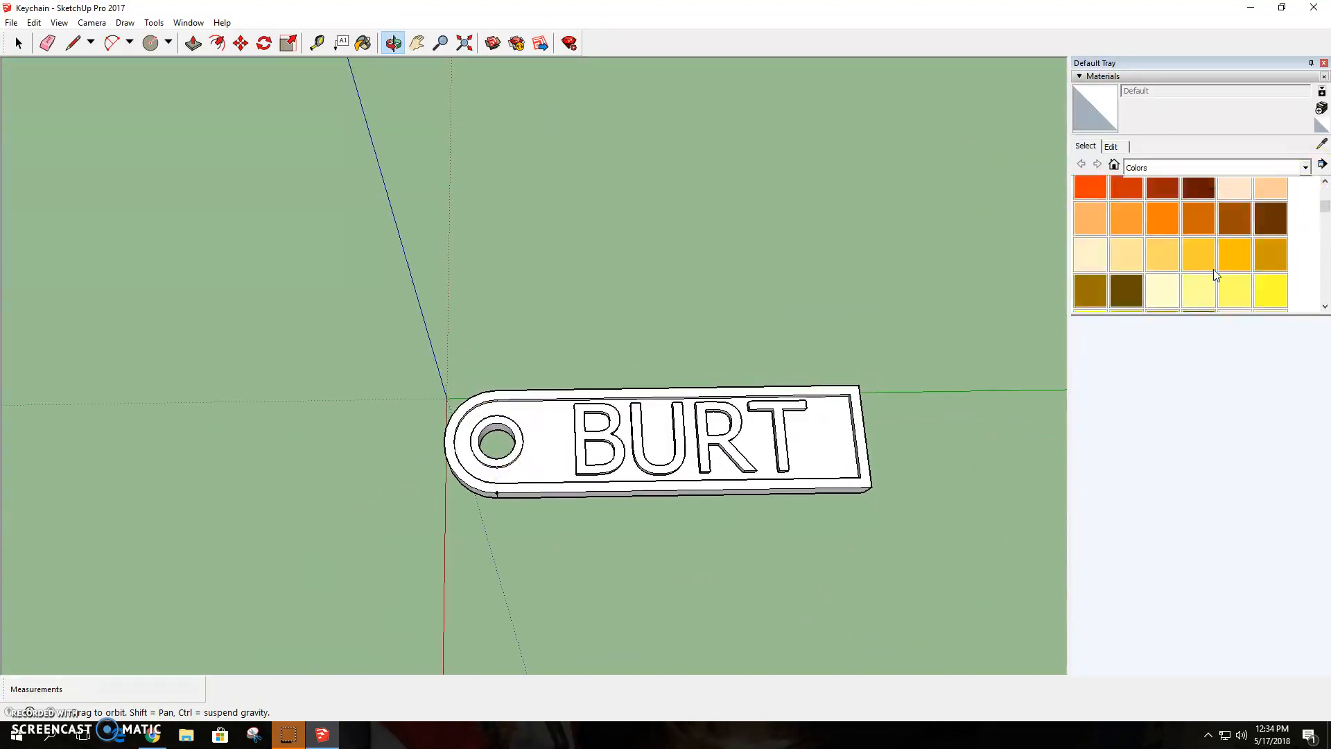
pyautogui.scroll(-1, 1215, 275)
pyautogui.scroll(-2, 1214, 275)
pyautogui.click(1234, 269)
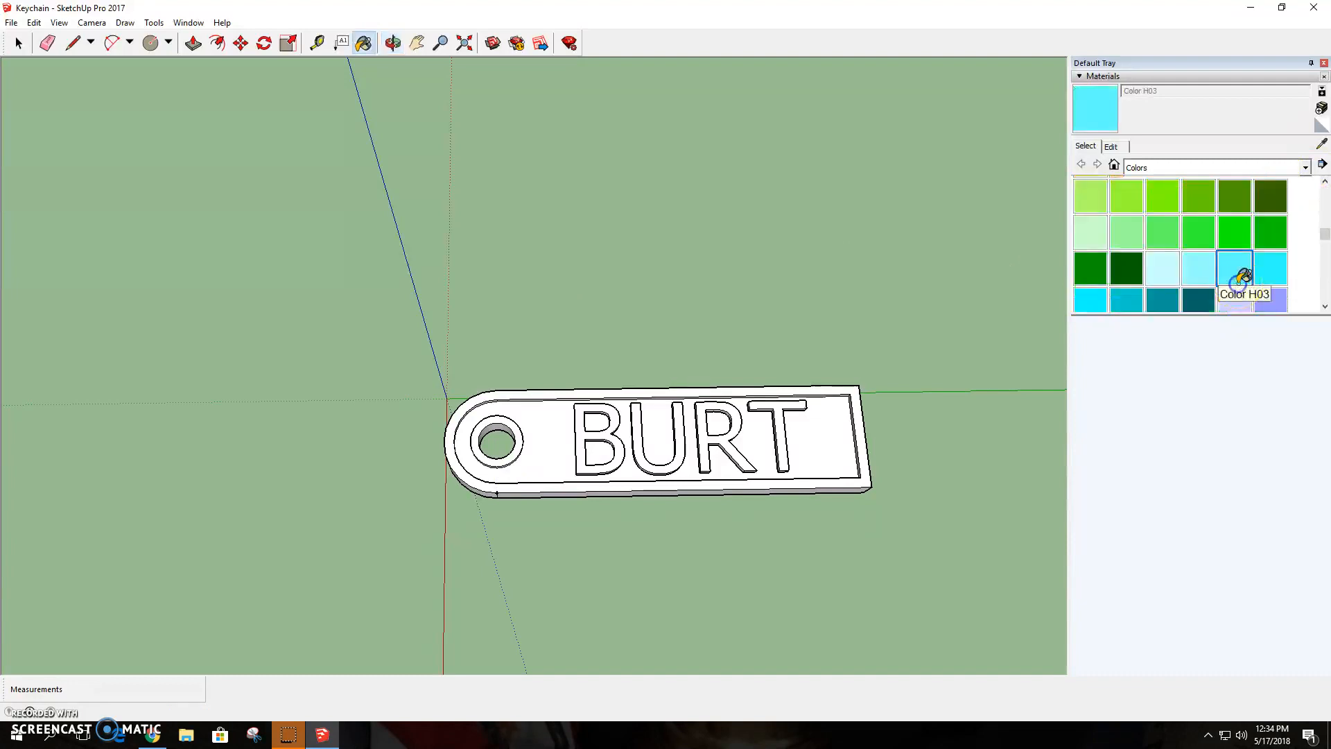
pyautogui.click(1234, 196)
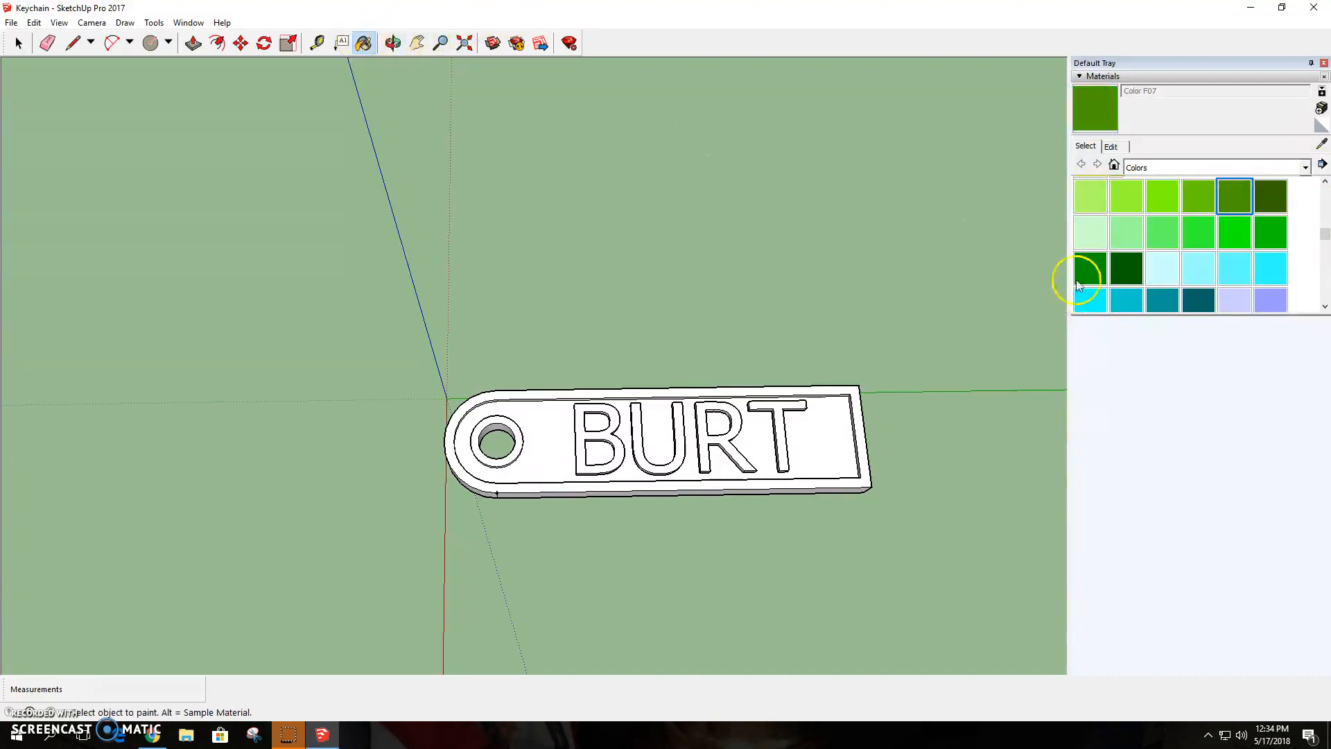
pyautogui.click(544, 442)
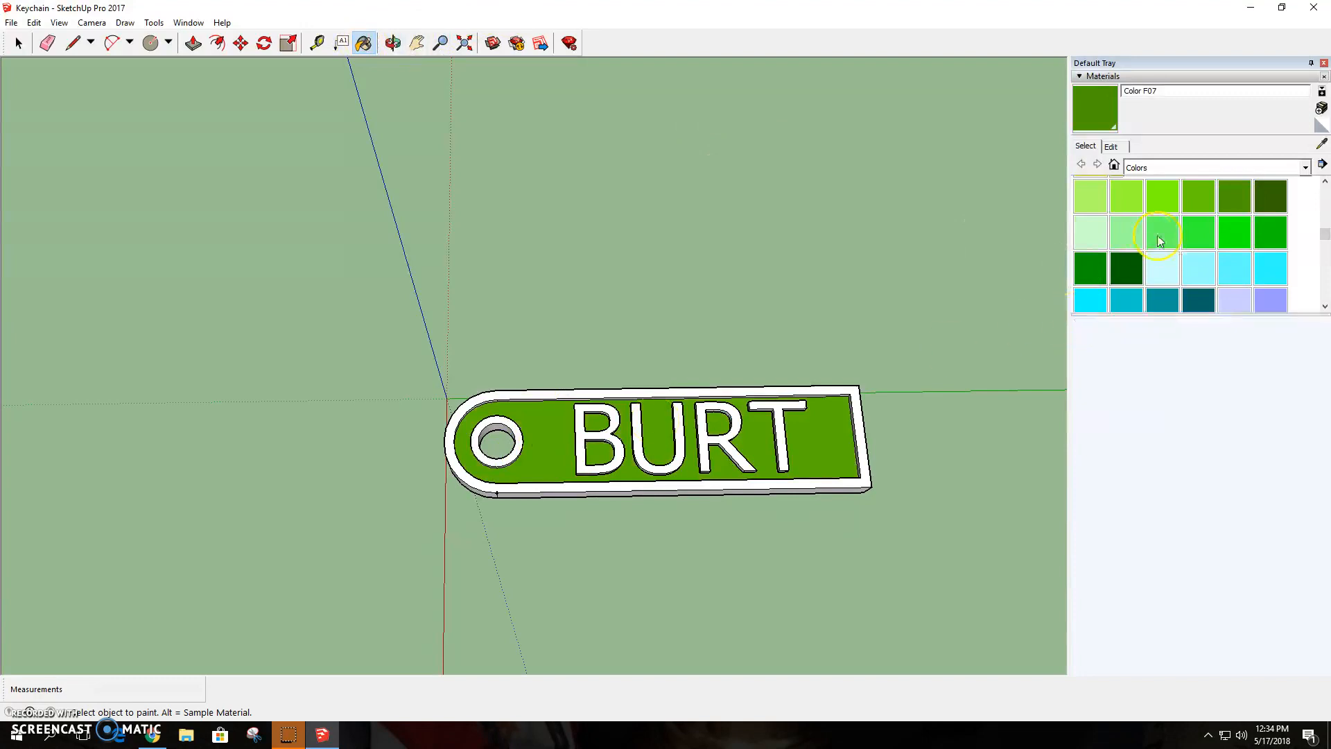
# Step: Paint the 3D text and the top of the ring around the hole brown with Color D07
pyautogui.scroll(-5, 1165, 240)
pyautogui.scroll(10, 1168, 246)
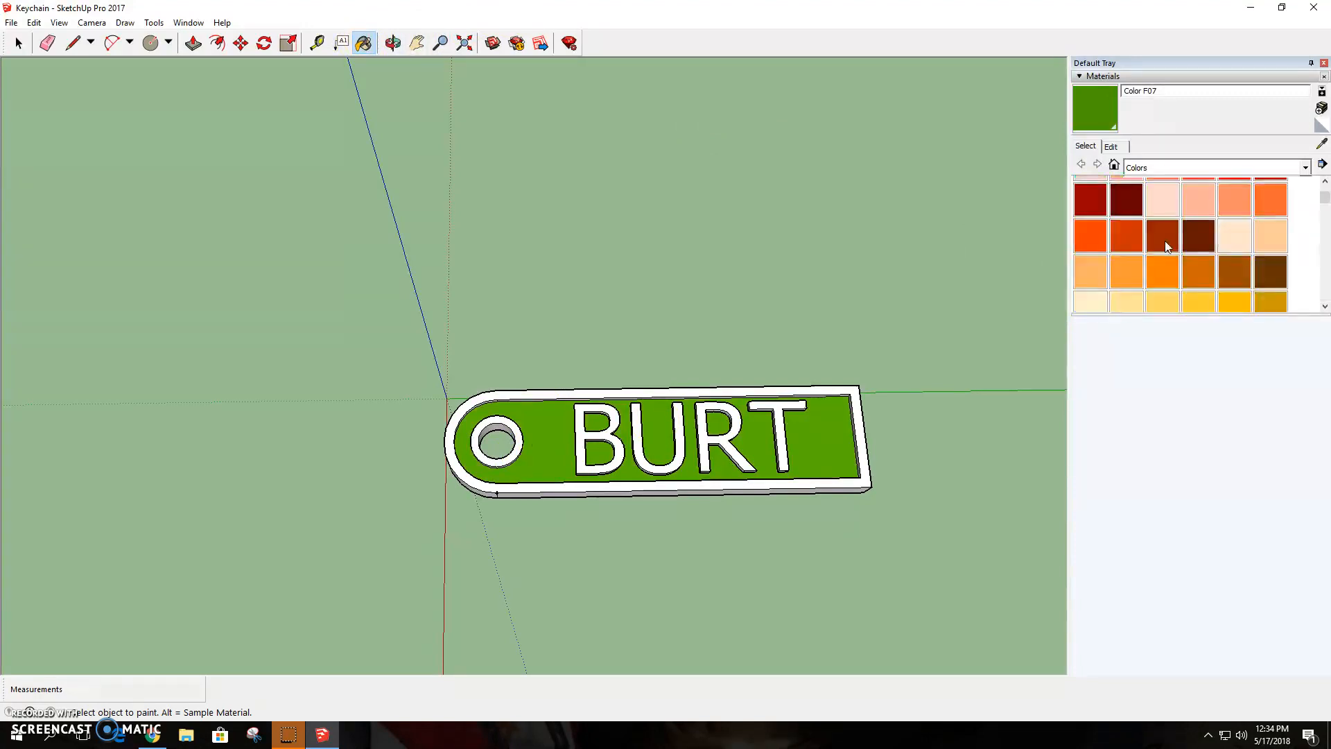
pyautogui.scroll(-2, 1168, 247)
pyautogui.click(1086, 265)
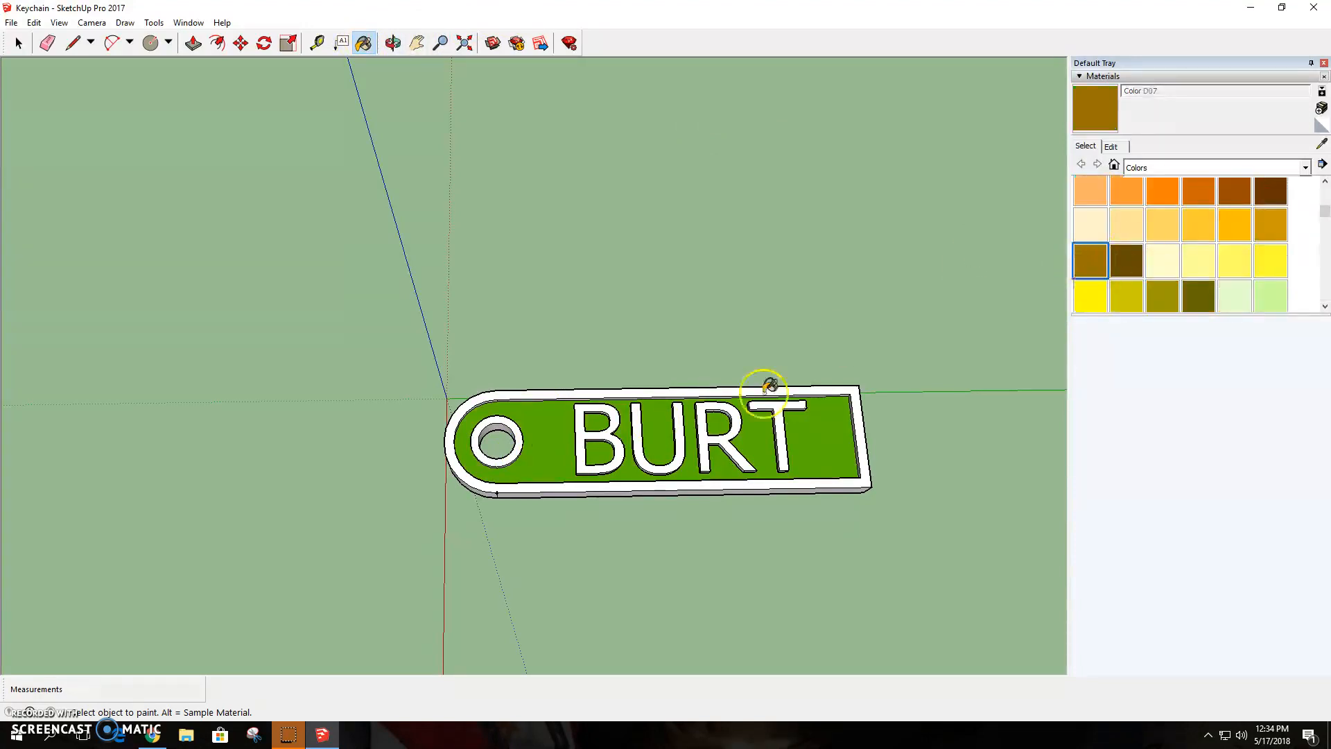
pyautogui.click(608, 429)
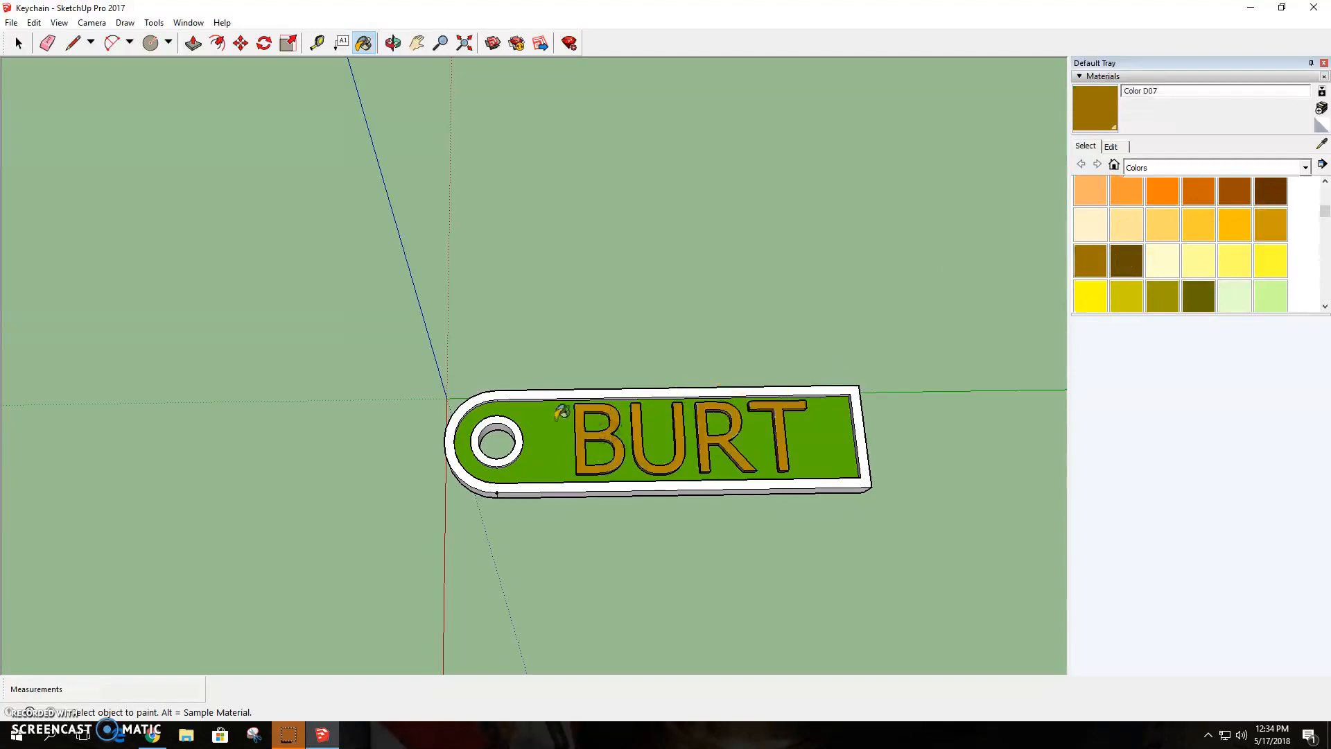
pyautogui.click(505, 420)
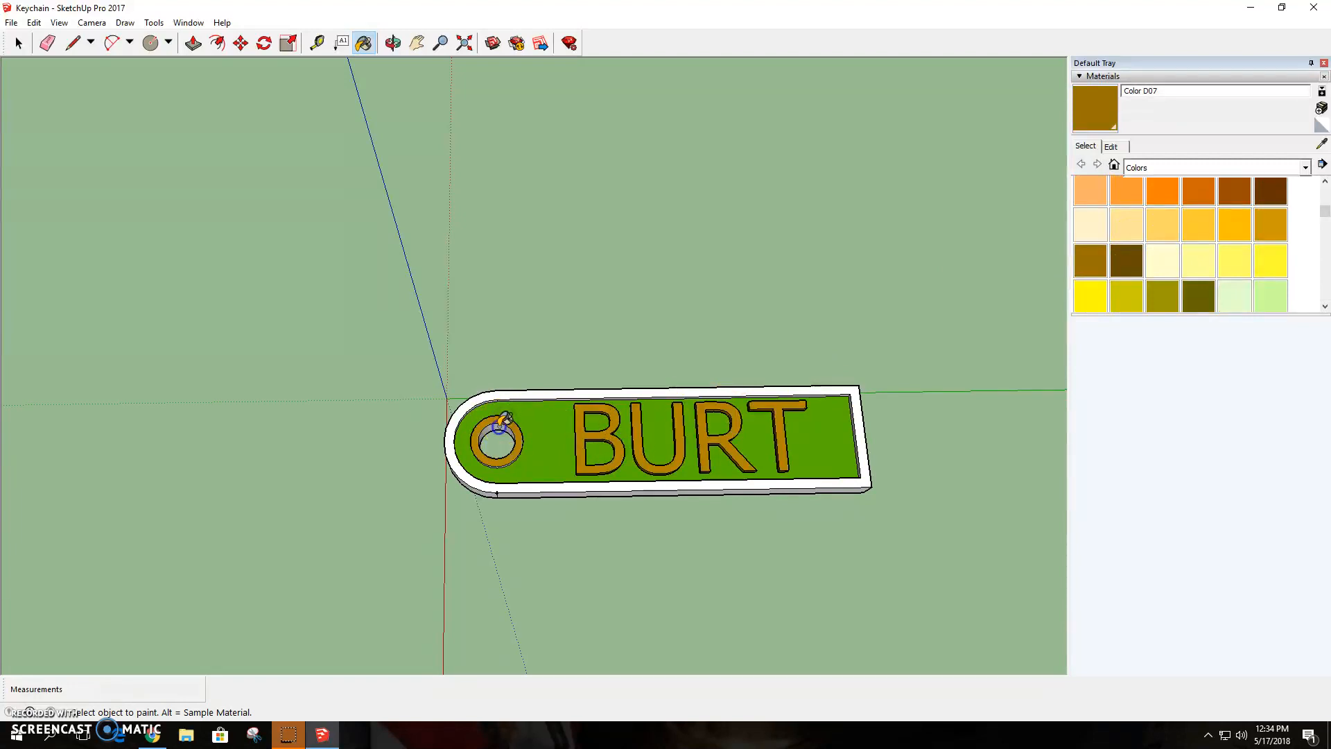
# Step: Paint the border's top face and the block's adjacent long outer side black with Color M09
pyautogui.scroll(-5, 1205, 241)
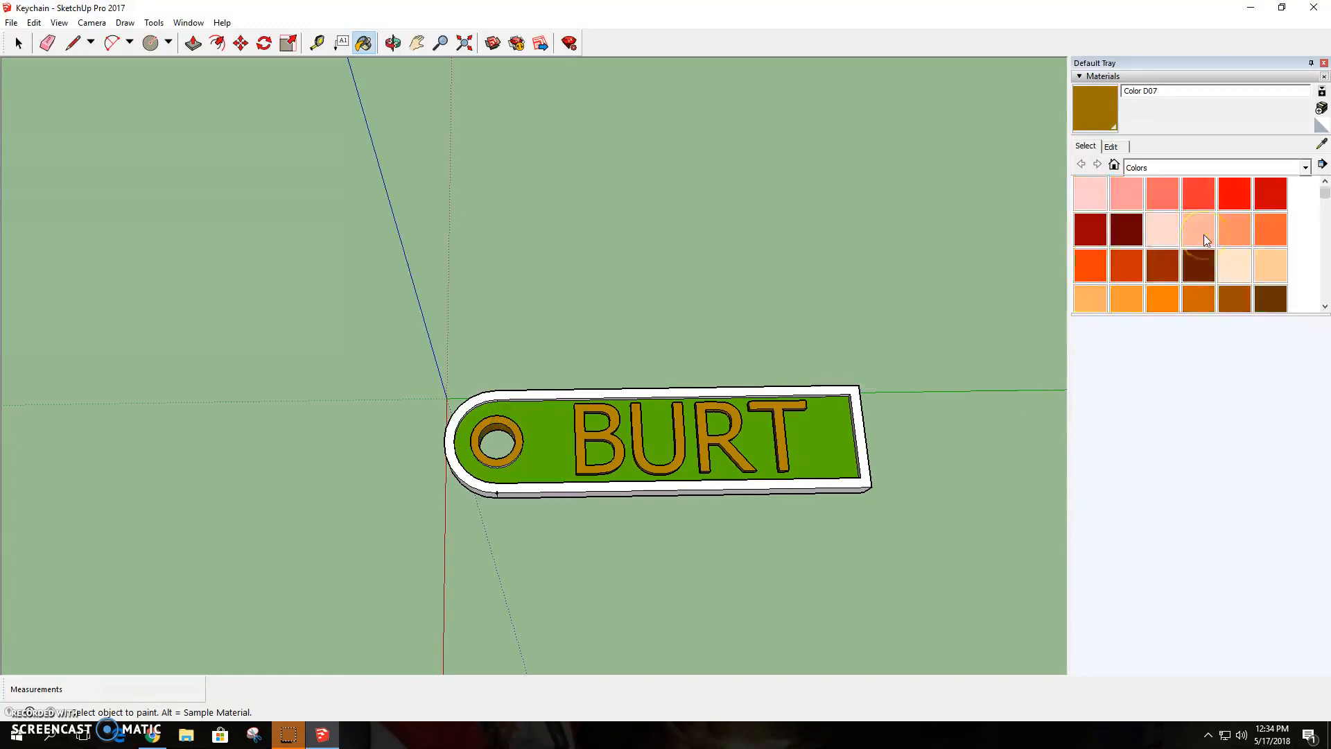
pyautogui.scroll(-5, 1207, 240)
pyautogui.click(1197, 200)
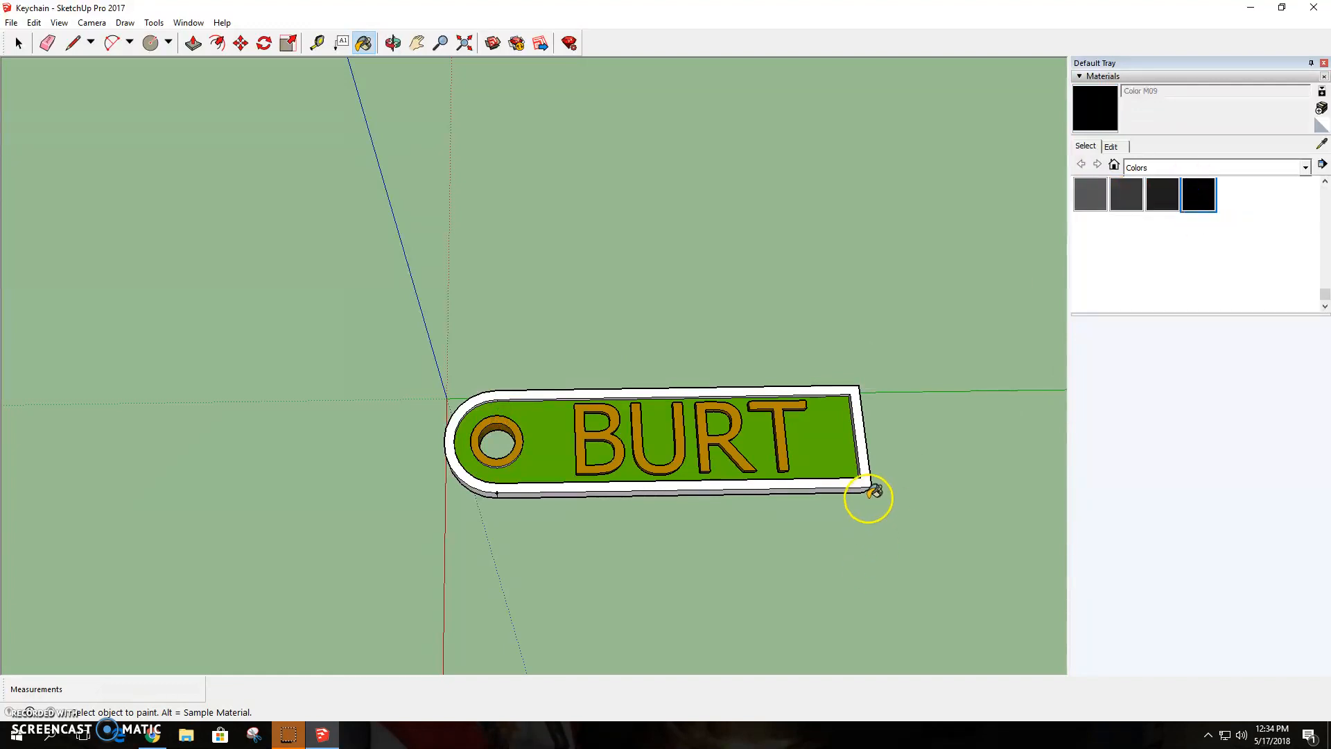
pyautogui.click(865, 482)
pyautogui.click(863, 486)
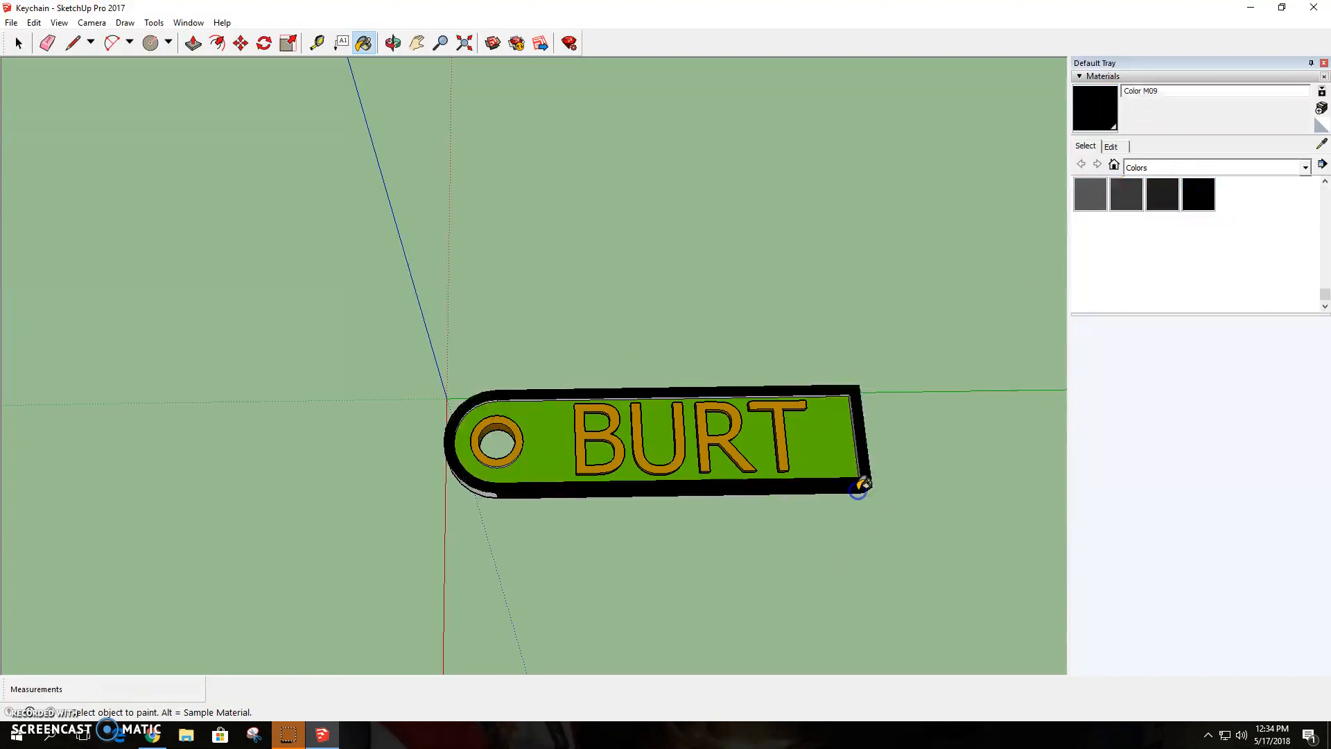
# Step: Paint the block's rounded outer side, the ring's outer wall and the border's rounded and far inner walls black with Color M09
pyautogui.click(393, 43)
pyautogui.moveTo(617, 499); pyautogui.dragTo(543, 259)
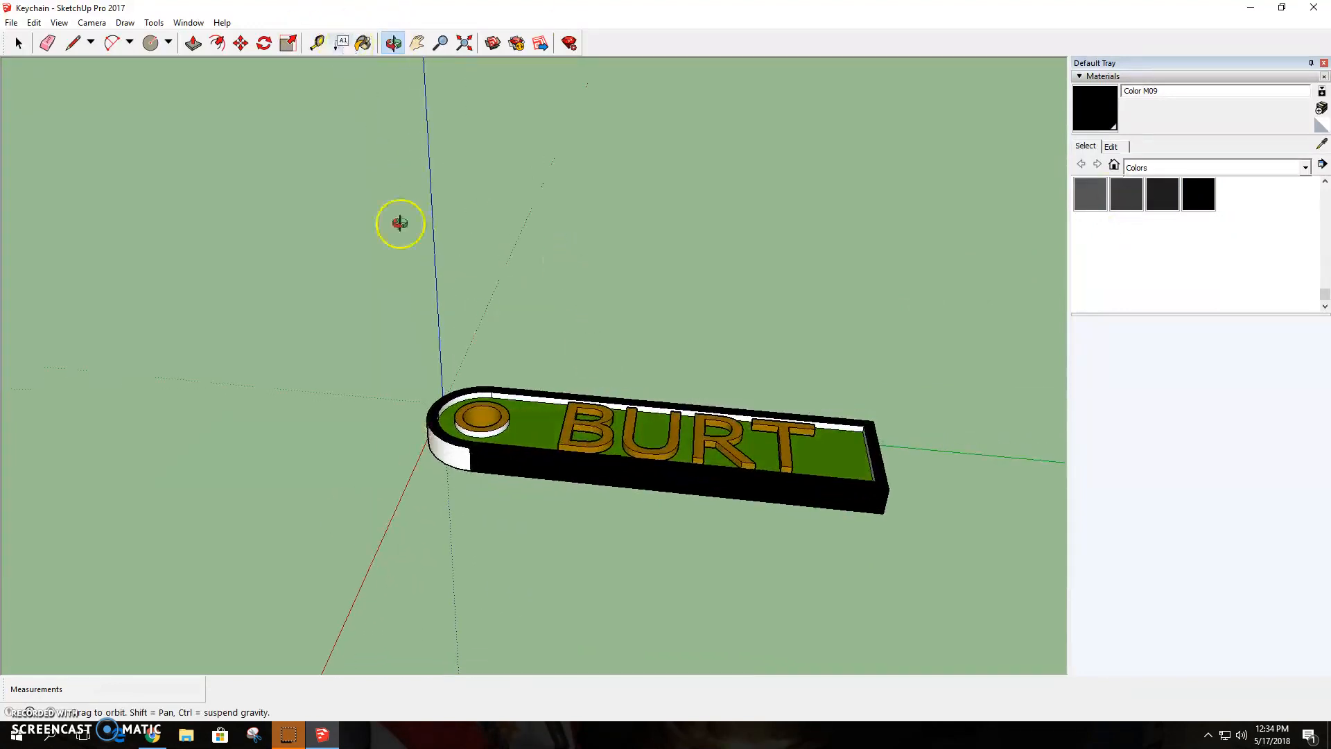
pyautogui.click(363, 43)
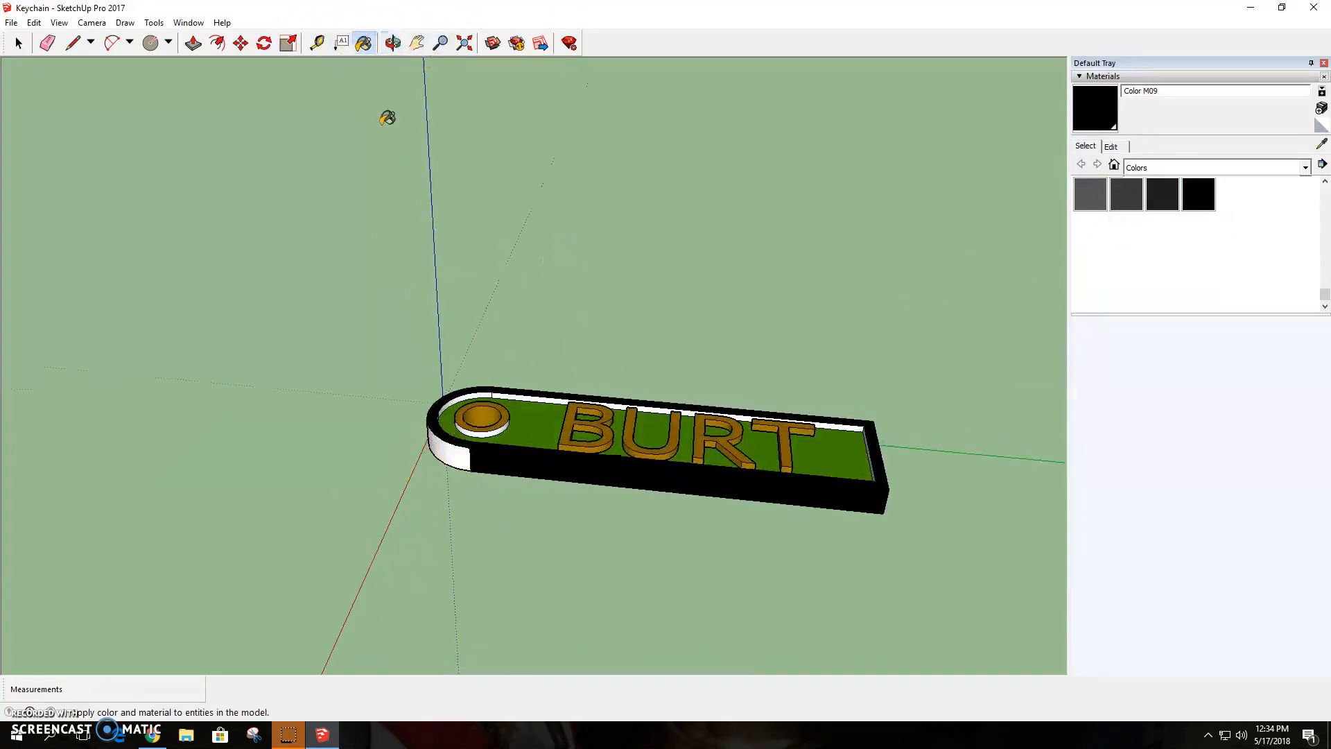
pyautogui.click(444, 449)
pyautogui.scroll(5, 490, 393)
pyautogui.click(484, 378)
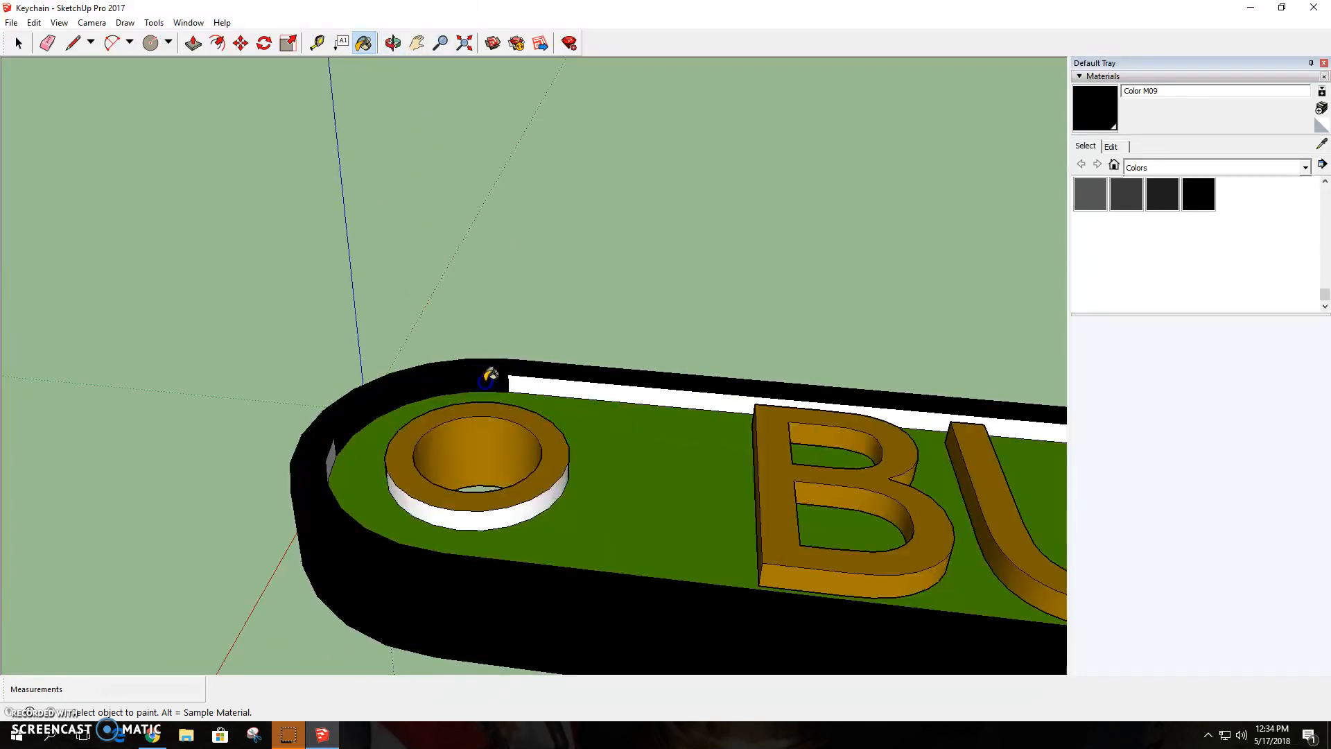
pyautogui.click(513, 510)
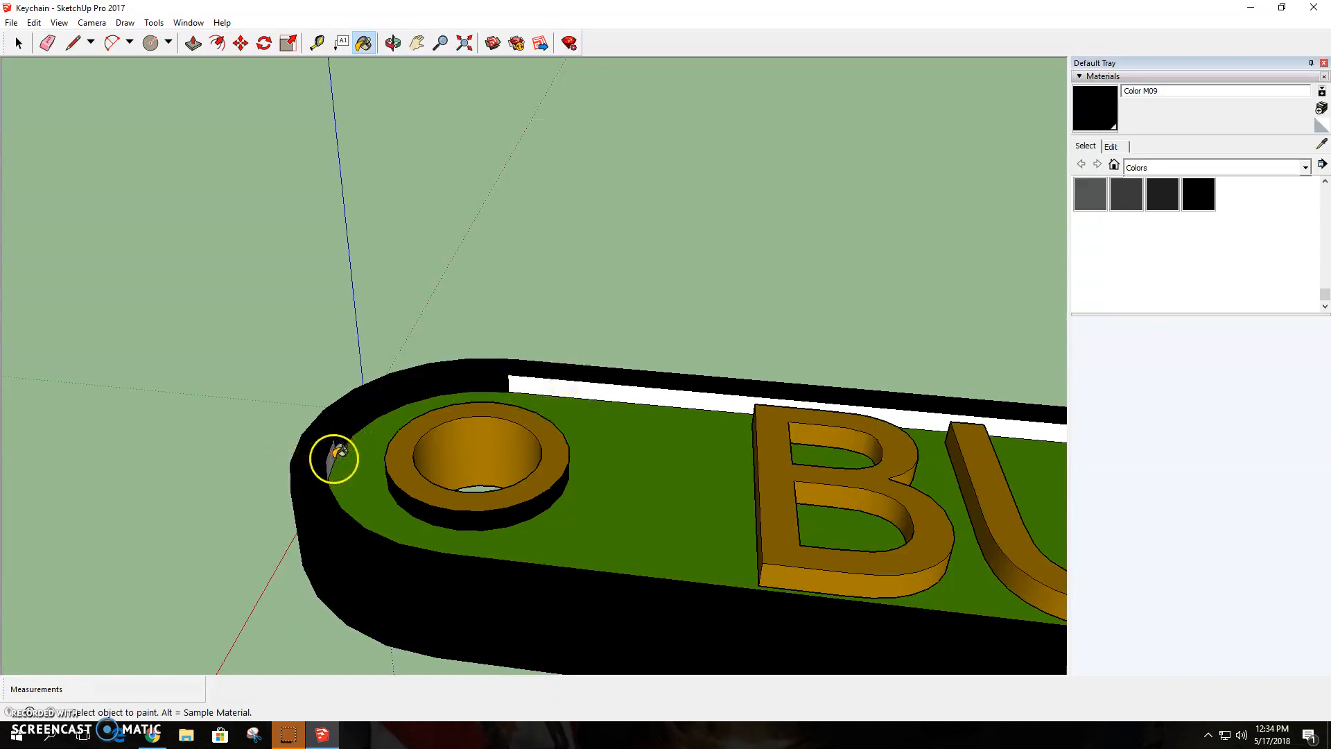
pyautogui.click(628, 385)
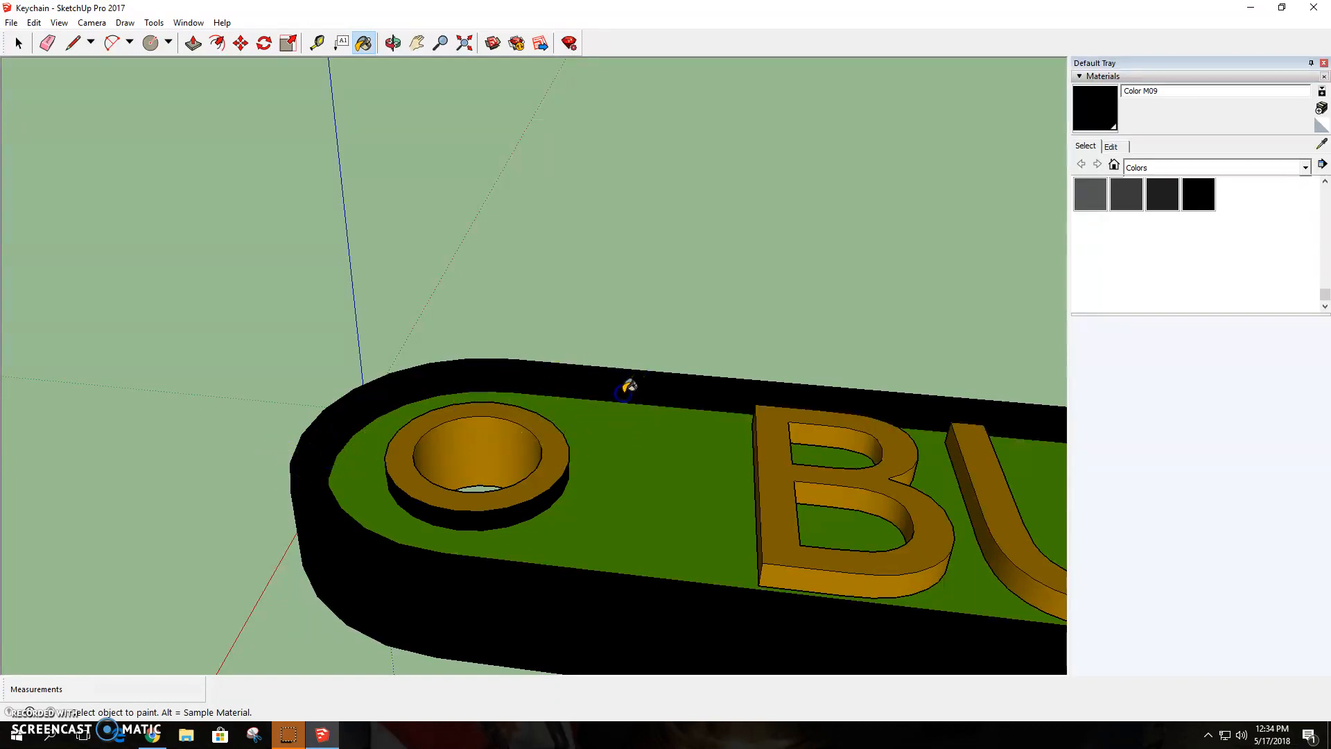
# Step: Paint the block's other long side, square end and remaining outer strip, plus the opposite long inner border wall, black with Color M09
pyautogui.click(393, 43)
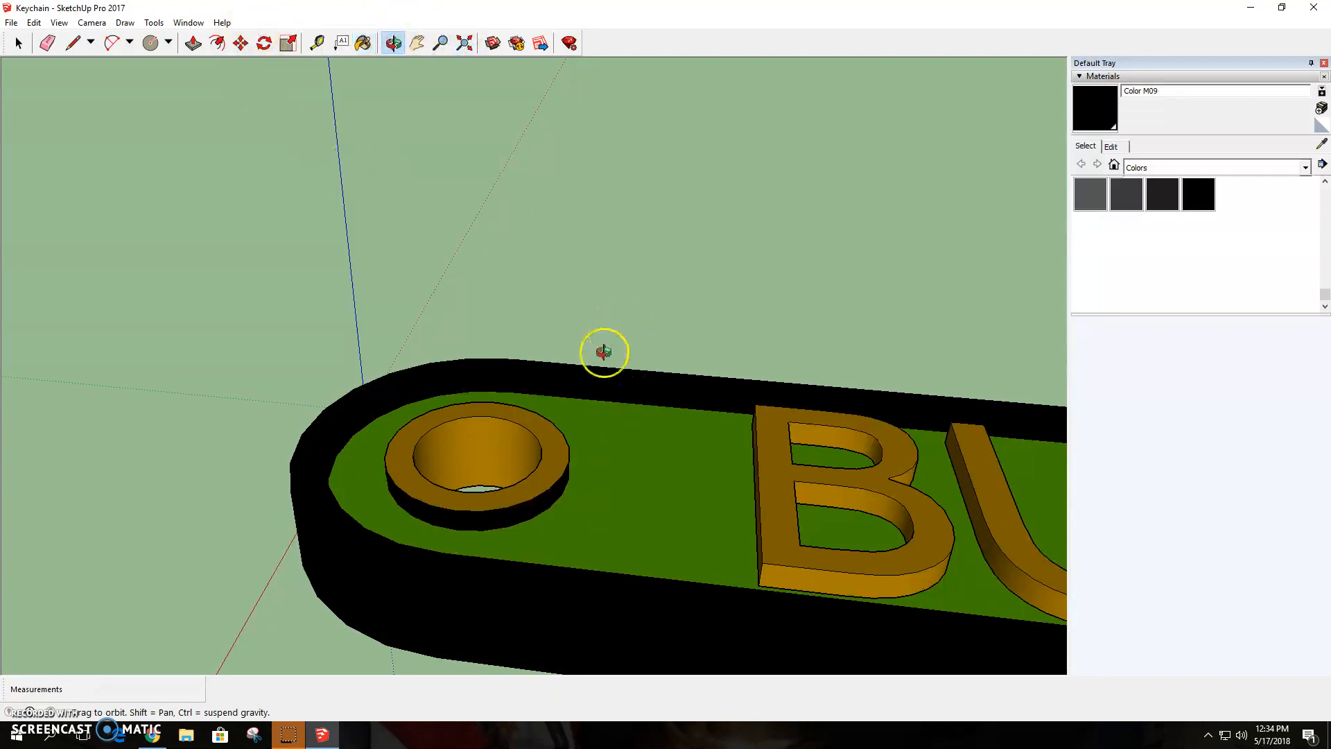
pyautogui.scroll(-5, 603, 351)
pyautogui.moveTo(855, 443); pyautogui.dragTo(211, 303)
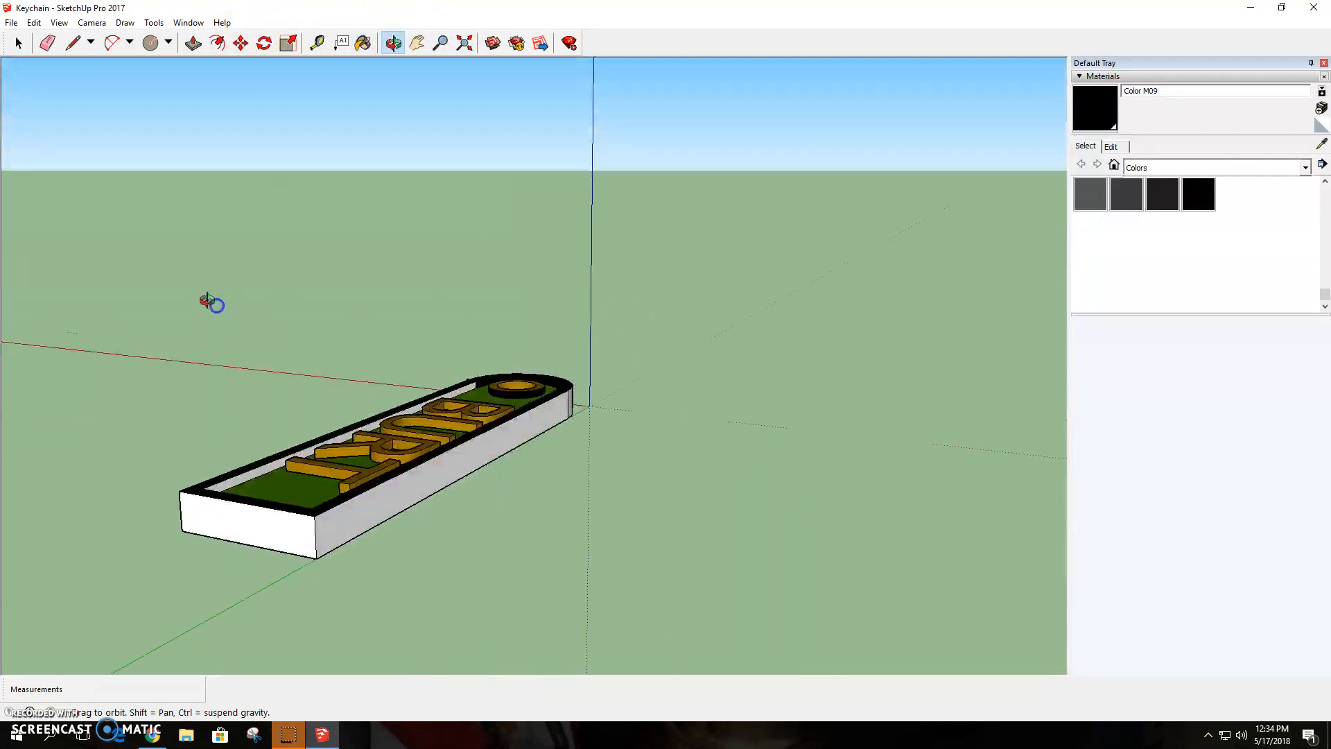
pyautogui.click(1199, 194)
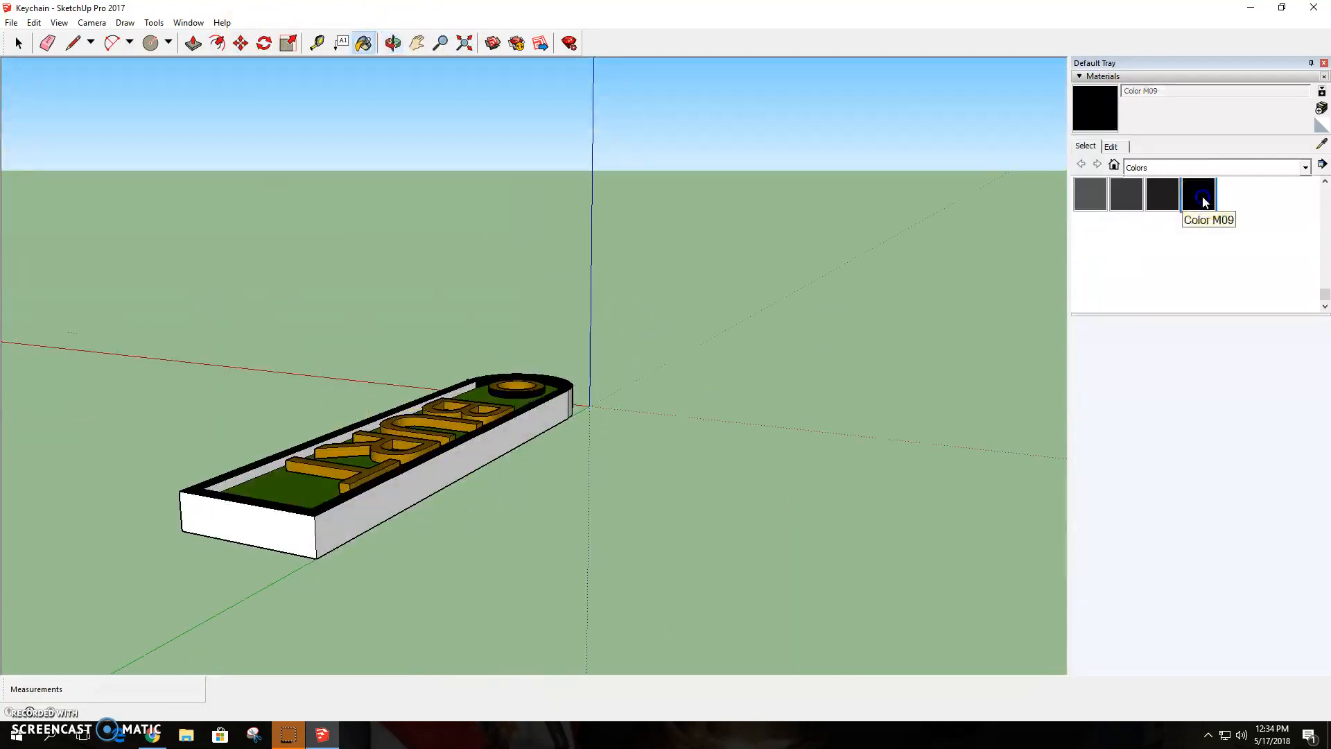
pyautogui.click(416, 479)
pyautogui.click(239, 517)
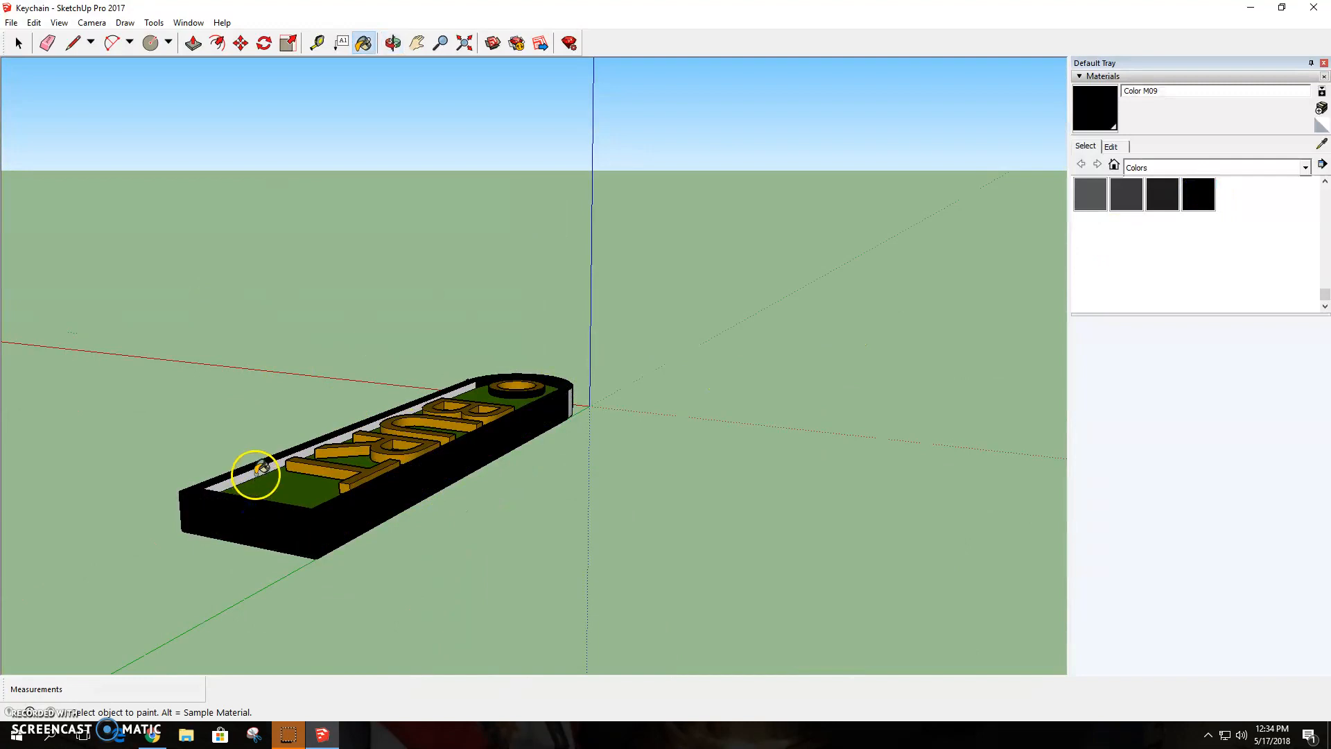
pyautogui.click(259, 467)
pyautogui.click(579, 395)
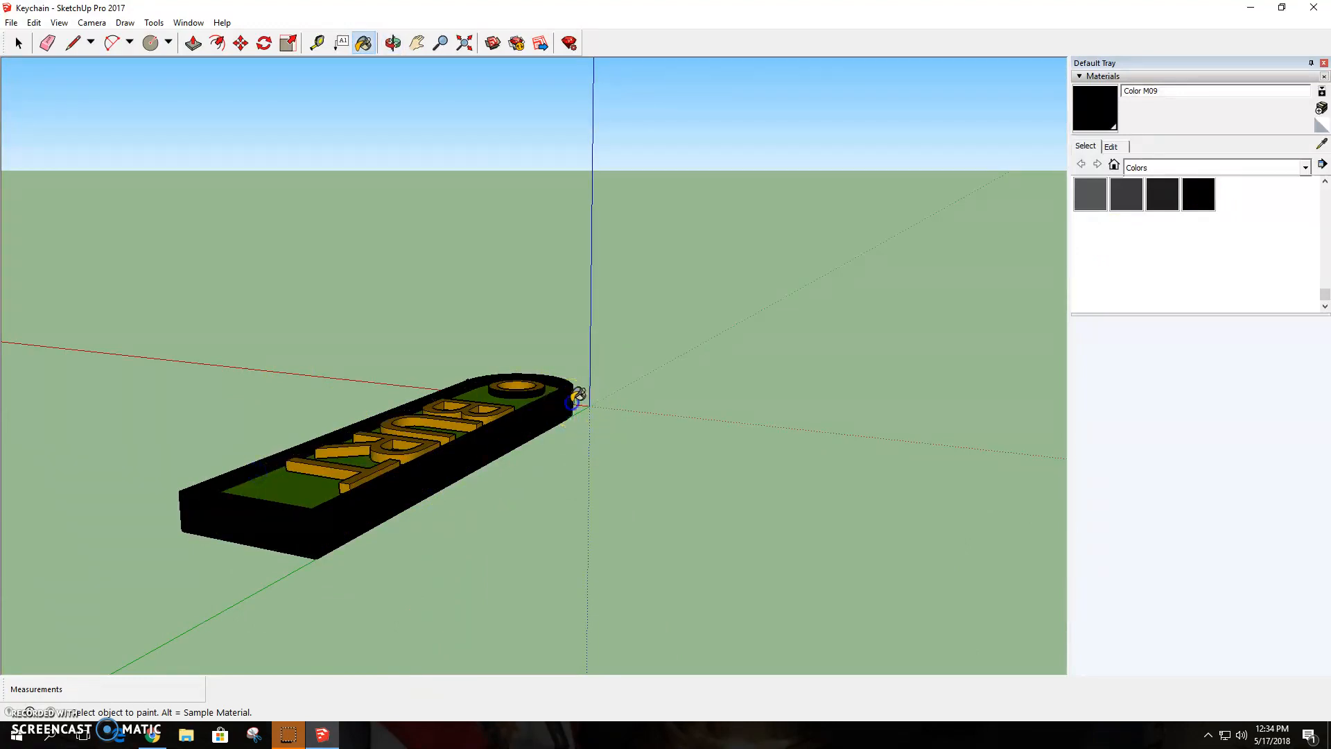
# Step: Paint the leftover unpainted faces black with Color M09, including the border's inner wall at the square end
pyautogui.click(392, 43)
pyautogui.moveTo(325, 328)
pyautogui.mouseDown()
pyautogui.moveTo(309, 434)
pyautogui.moveTo(321, 485)
pyautogui.moveTo(496, 387)
pyautogui.moveTo(532, 278)
pyautogui.moveTo(523, 289)
pyautogui.mouseUp()
pyautogui.click(363, 43)
pyautogui.click(697, 365)
pyautogui.click(394, 43)
pyautogui.moveTo(527, 360); pyautogui.dragTo(829, 353)
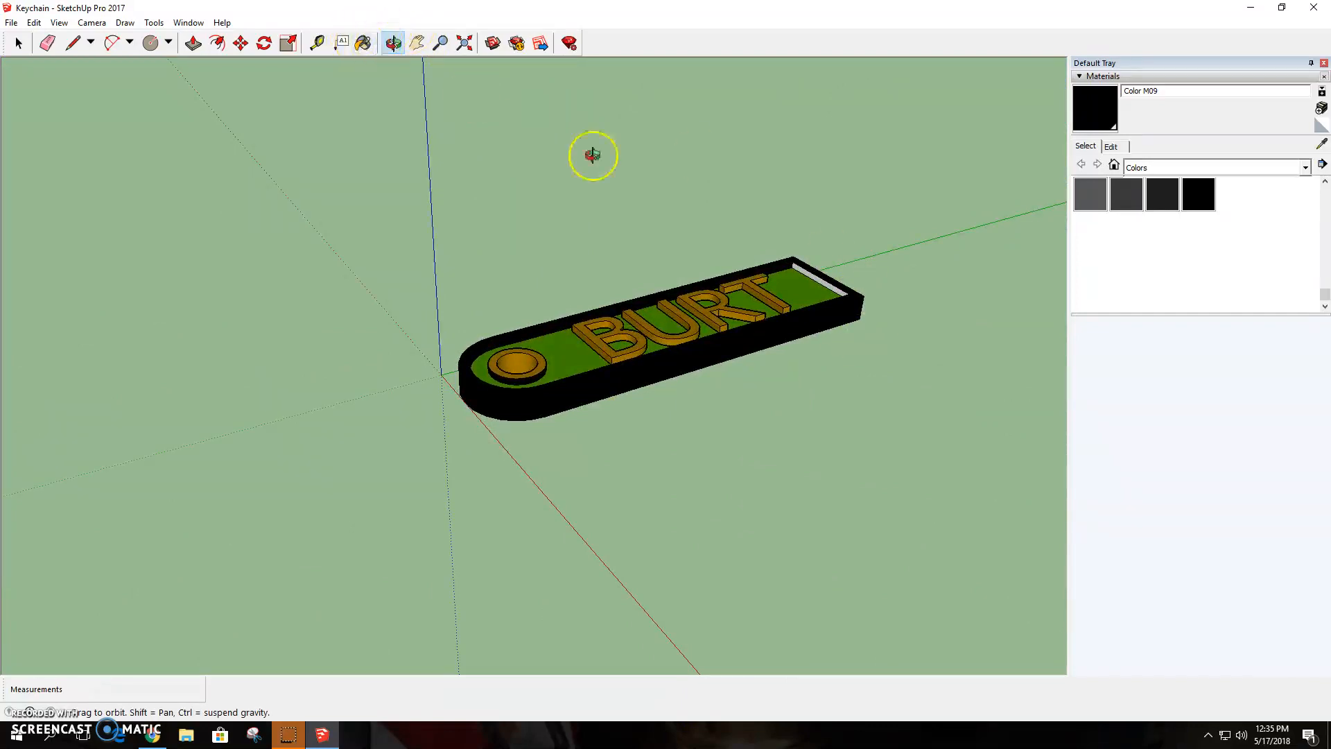
pyautogui.scroll(5, 804, 285)
pyautogui.click(362, 43)
pyautogui.click(825, 237)
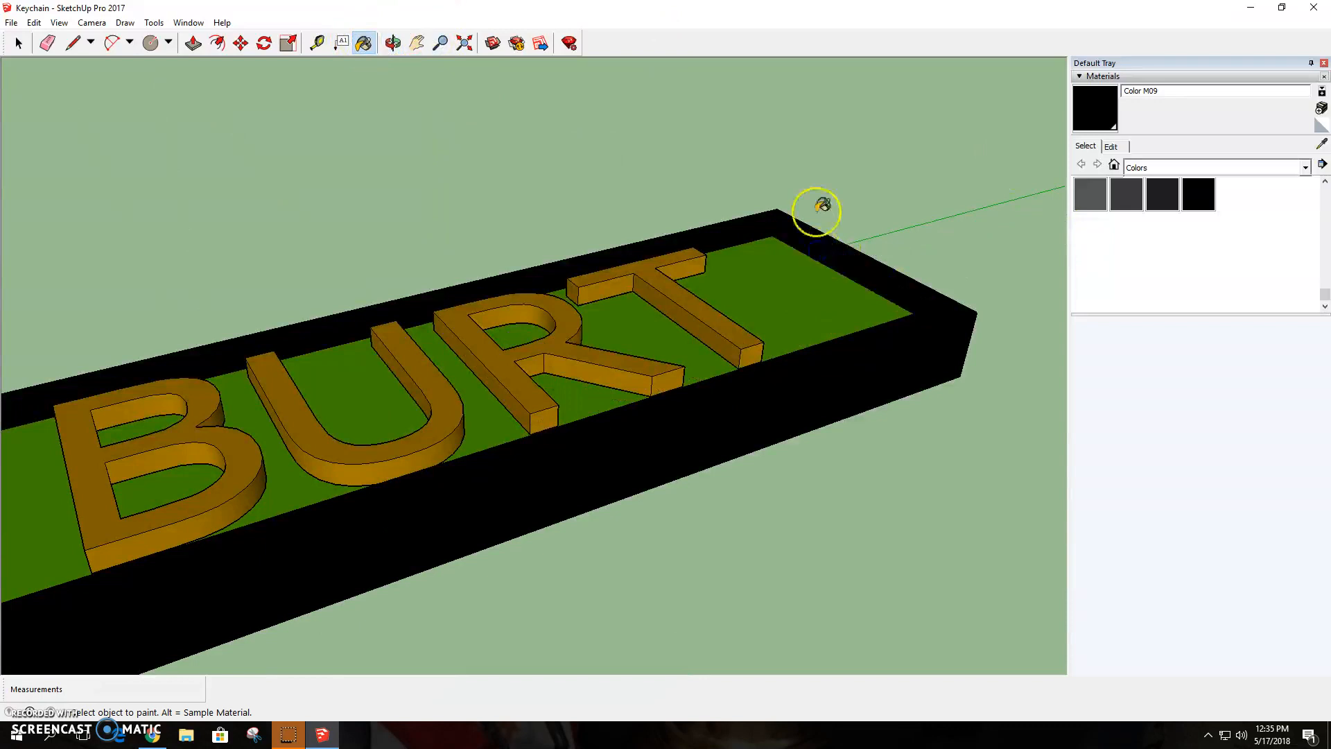
pyautogui.scroll(-5, 811, 208)
pyautogui.scroll(5, 740, 250)
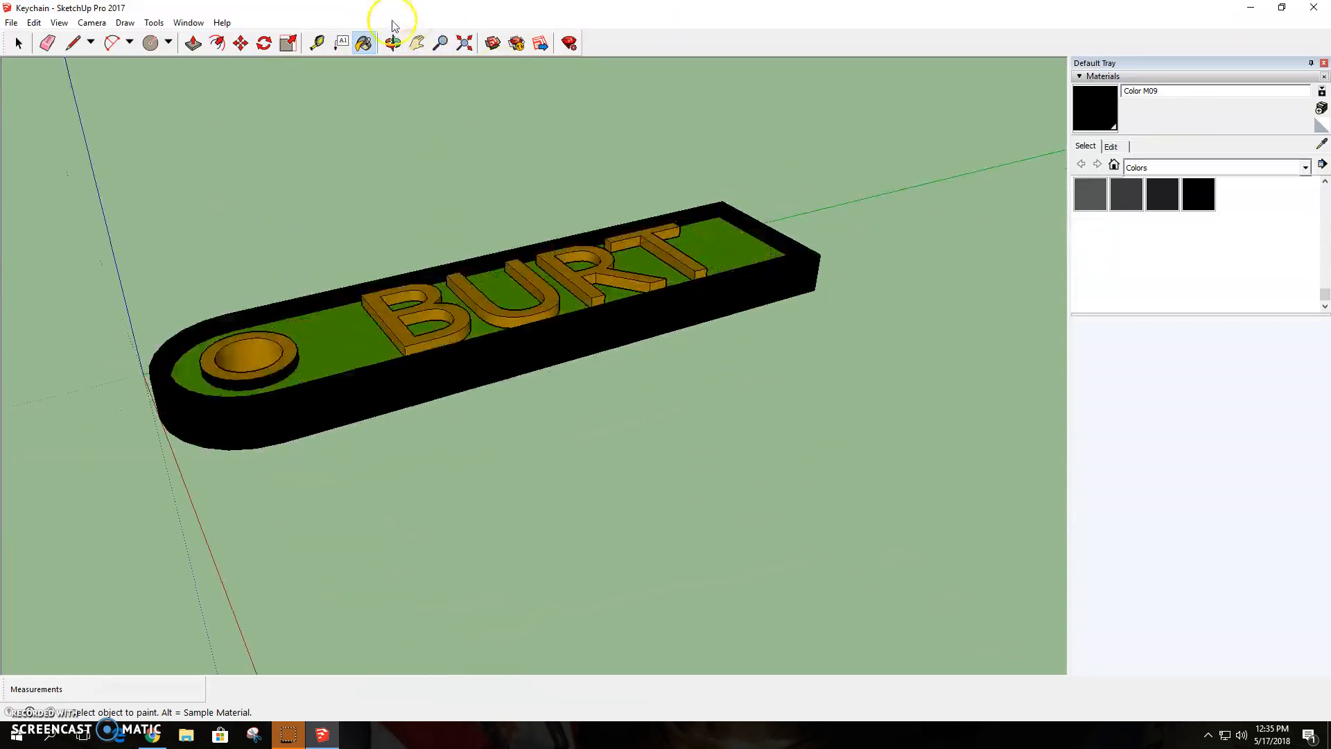
pyautogui.click(392, 43)
pyautogui.moveTo(706, 219); pyautogui.dragTo(746, 205)
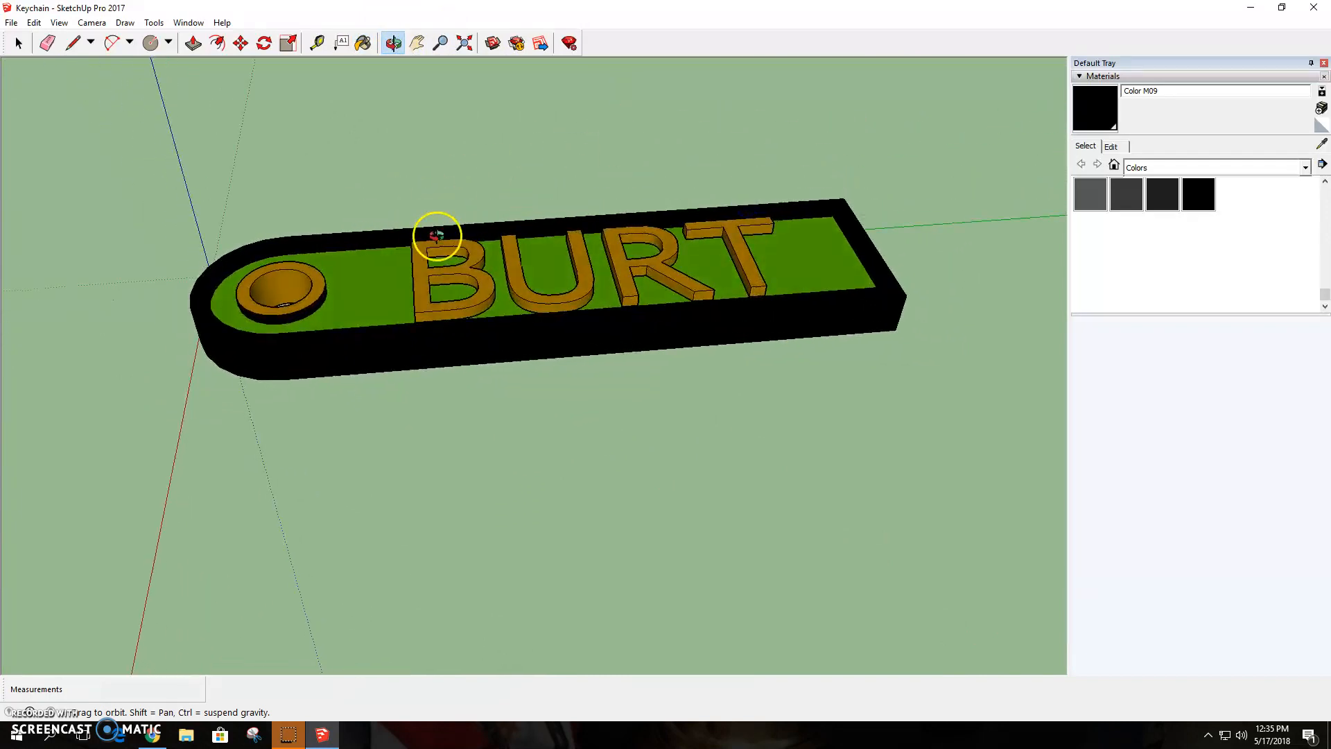